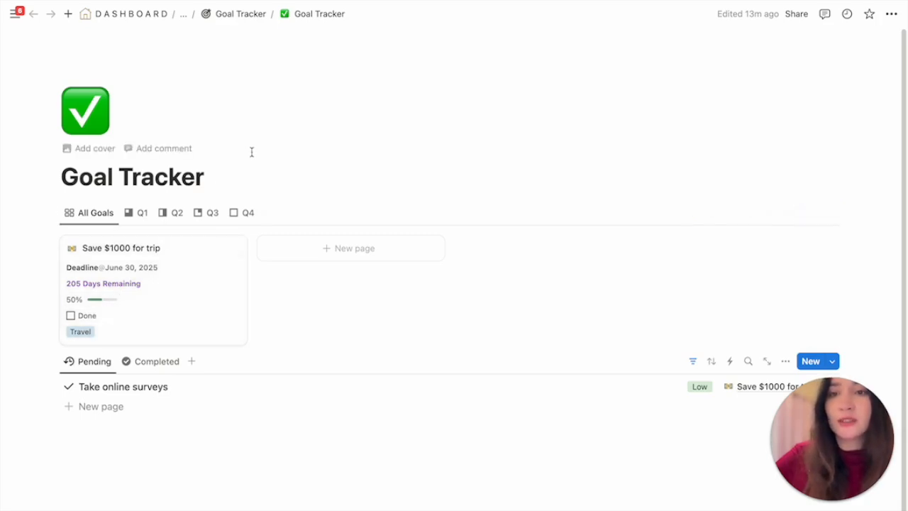
# Look through the quarterly views Q1 to Q4 of the finished goal tracker and return to All Goals
pyautogui.click(140, 213)
pyautogui.click(177, 215)
pyautogui.click(230, 215)
pyautogui.click(206, 216)
pyautogui.click(240, 217)
pyautogui.click(107, 217)
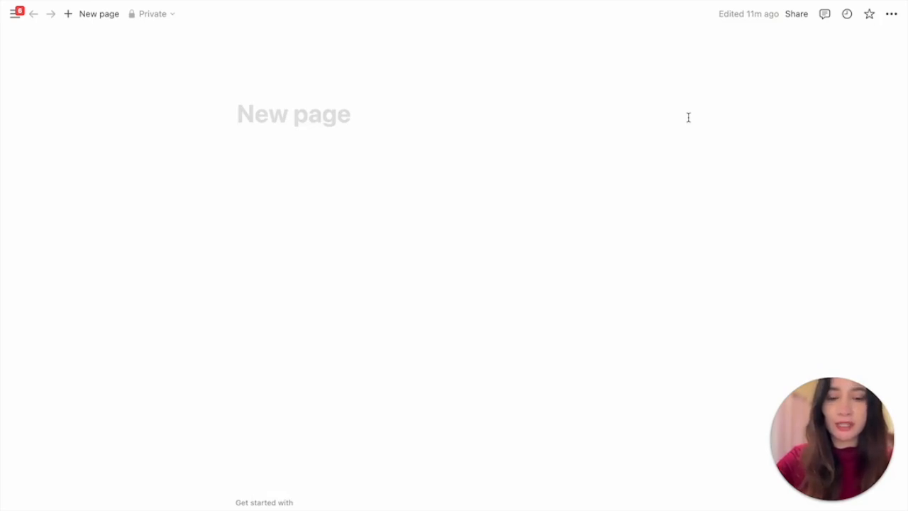
# Title the new page "Goal Tracker" and set it to full width
pyautogui.write('Goal Tracker')
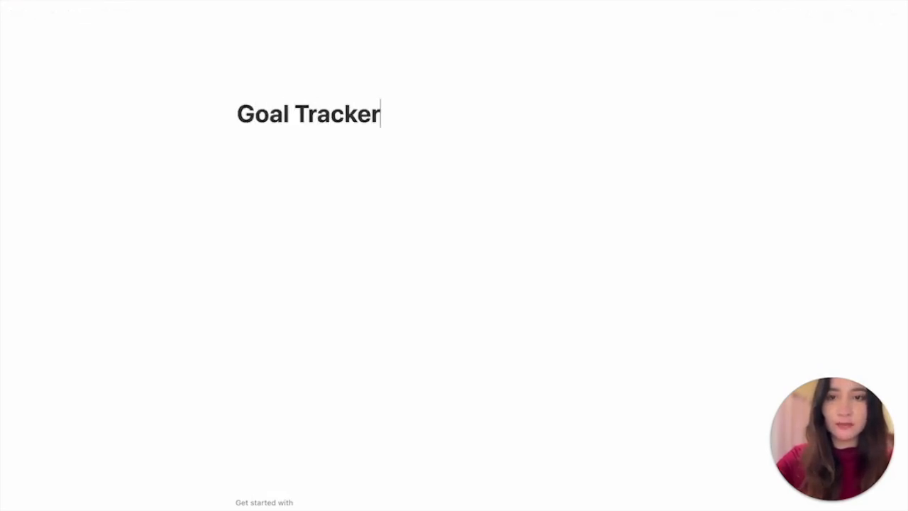
pyautogui.click(891, 16)
pyautogui.click(882, 100)
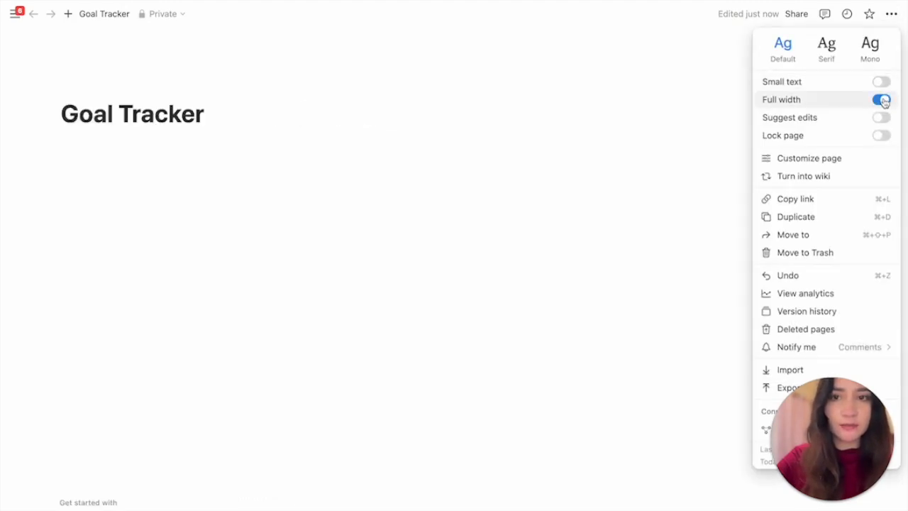
pyautogui.click(142, 150)
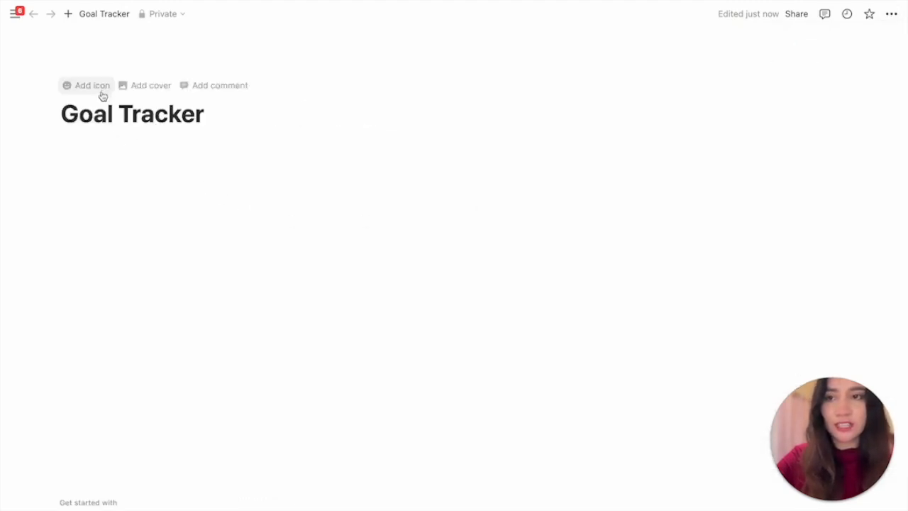
# Add the green check mark emoji as the page icon
pyautogui.click(98, 88)
pyautogui.click(101, 98)
pyautogui.click(58, 154)
pyautogui.click(35, 153)
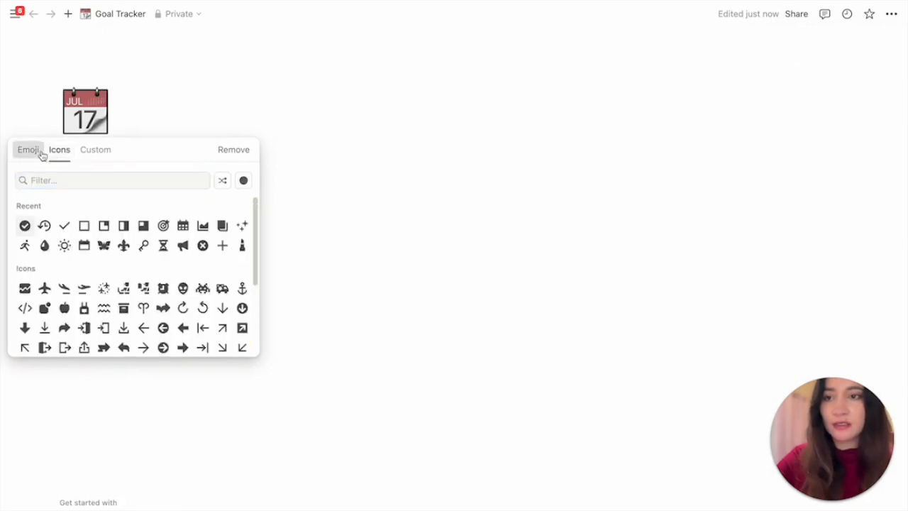
pyautogui.click(91, 200)
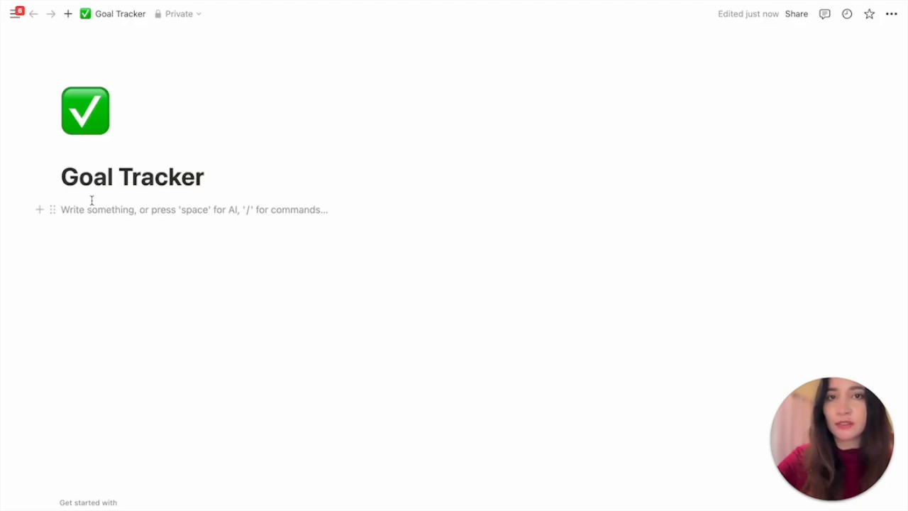
# Insert an inline database below the page title and name it "My Goal Tracker"
pyautogui.write('/data')
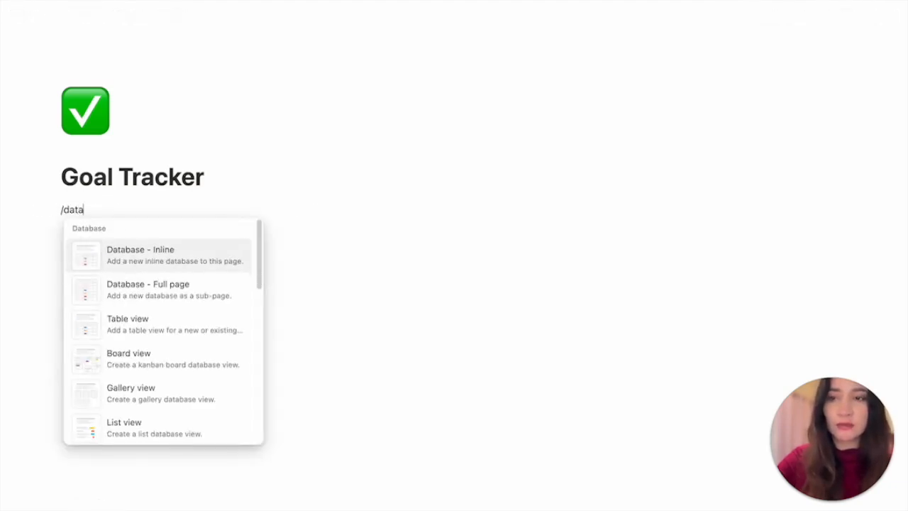
pyautogui.press('Return')
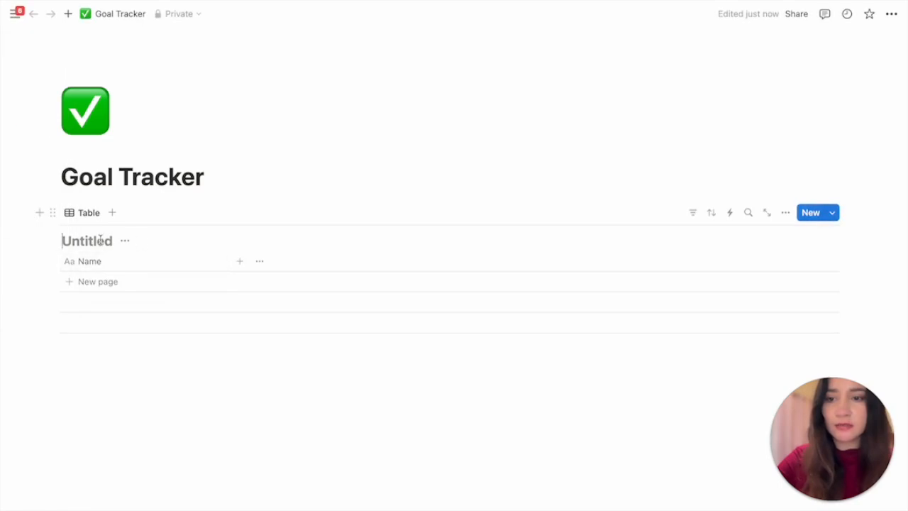
pyautogui.write('M')
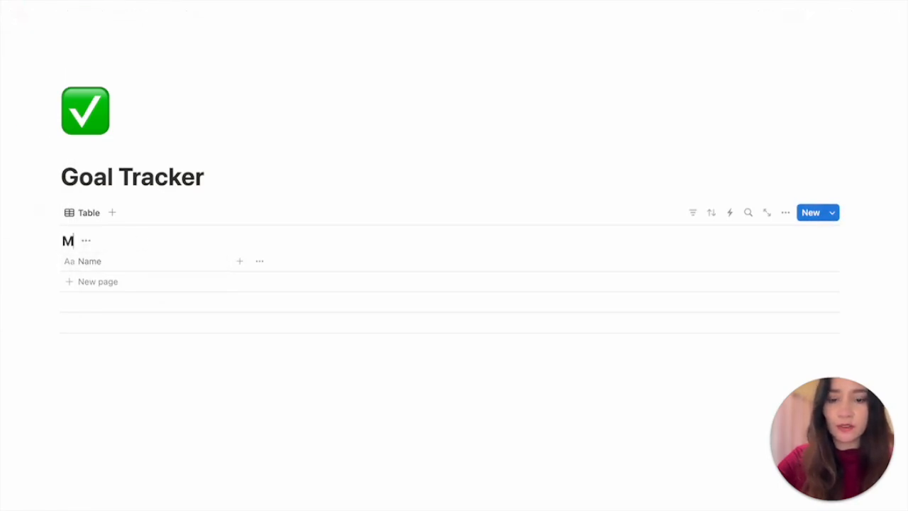
pyautogui.write('y Goal Tracker')
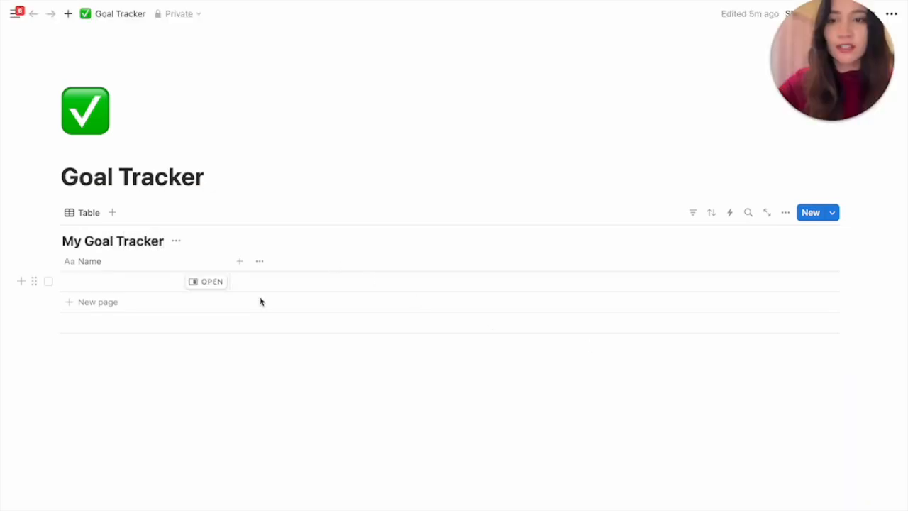
# Rename the database's Name property to "Goal"
pyautogui.click(122, 265)
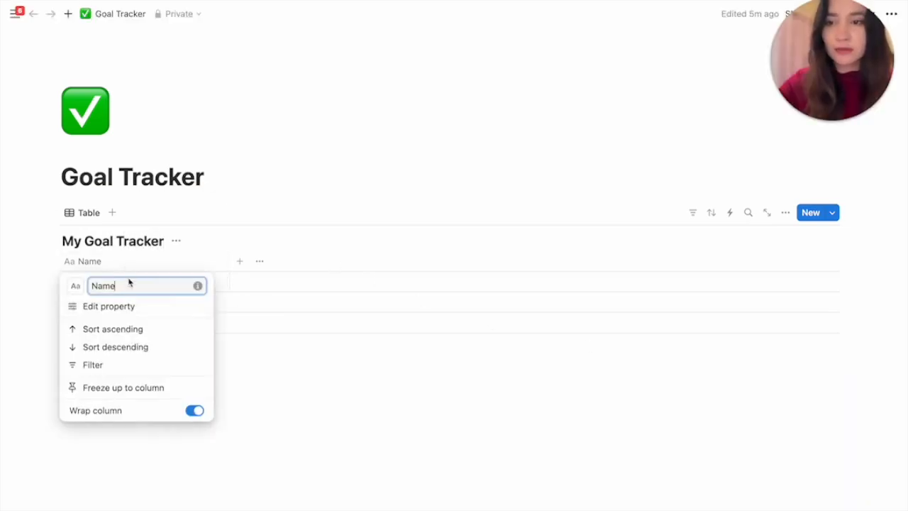
pyautogui.doubleClick(127, 286)
pyautogui.write('Goal')
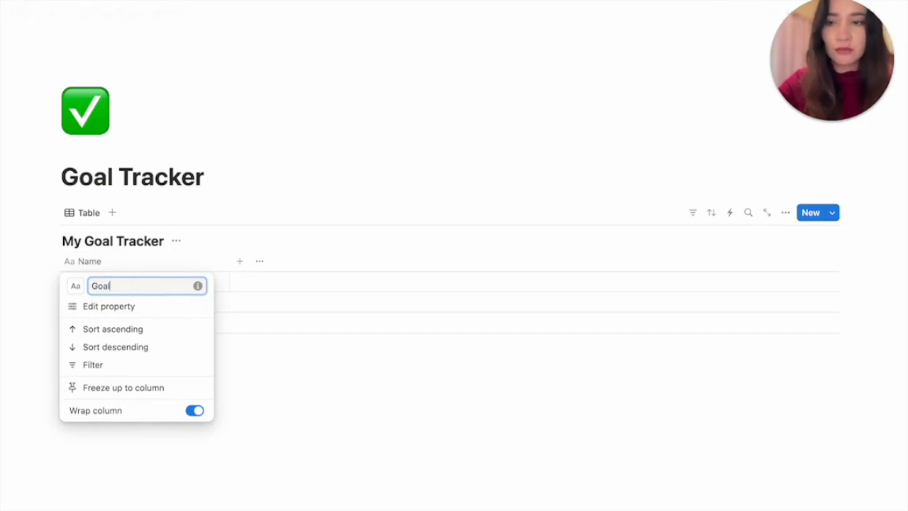
pyautogui.click(250, 387)
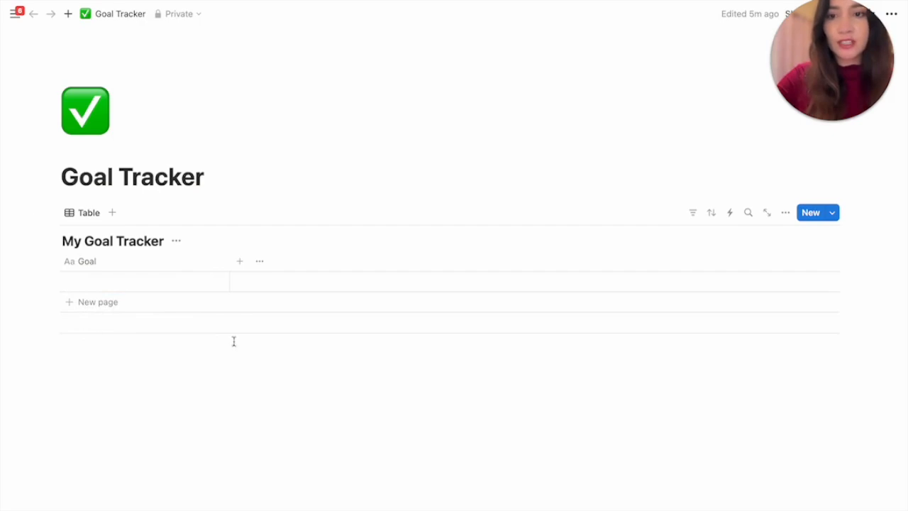
# Add a date property named "Deadline" to the database
pyautogui.click(239, 267)
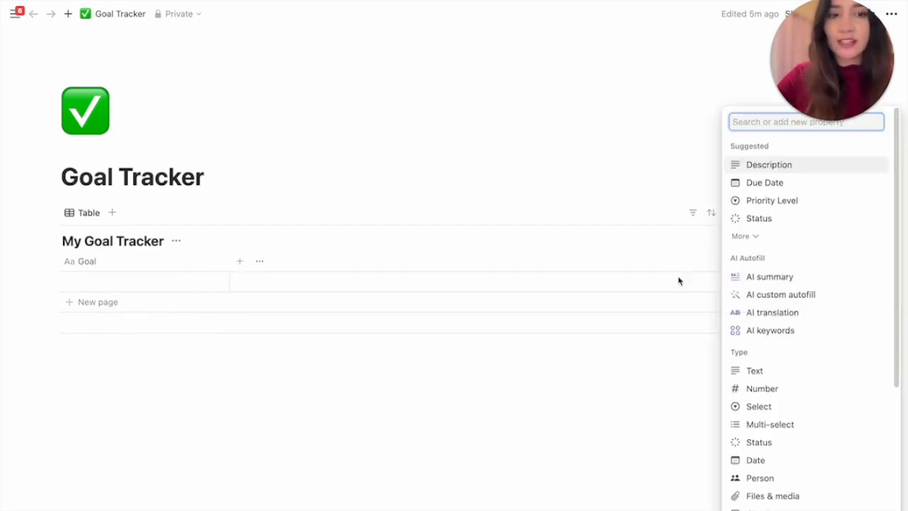
pyautogui.click(755, 460)
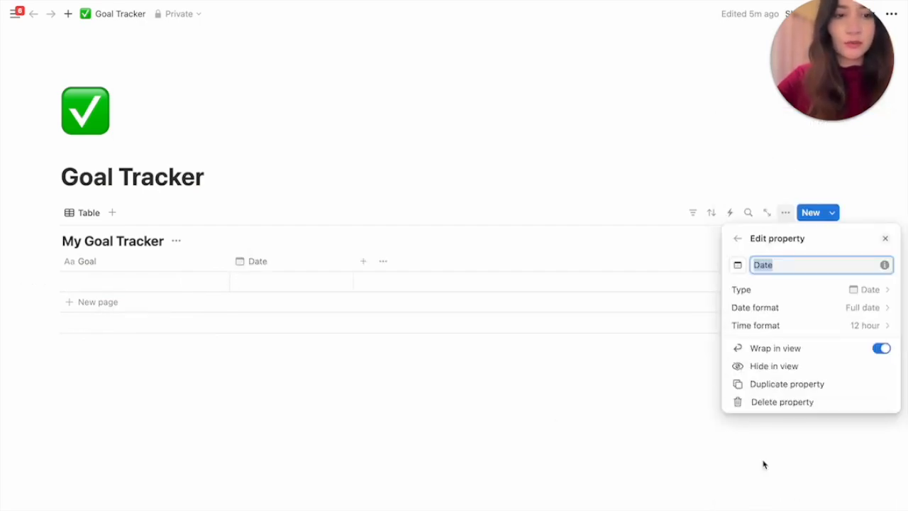
pyautogui.write('Dead')
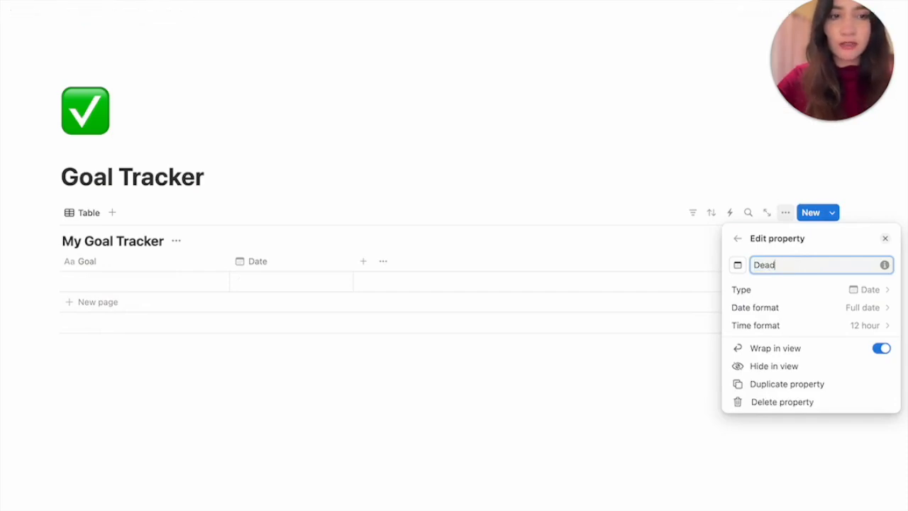
pyautogui.write('line')
pyautogui.press('Return')
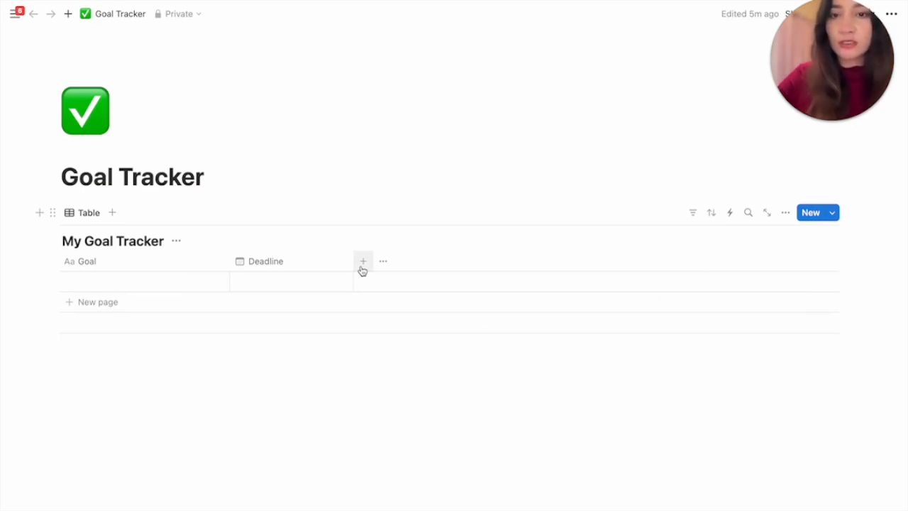
# Add a select property named "Quarter" to the database
pyautogui.click(362, 262)
pyautogui.click(766, 411)
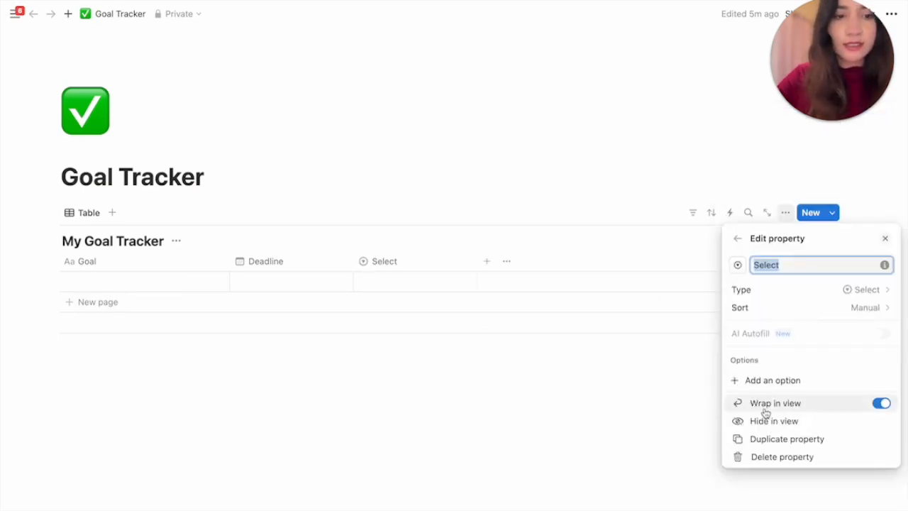
pyautogui.write('Quart')
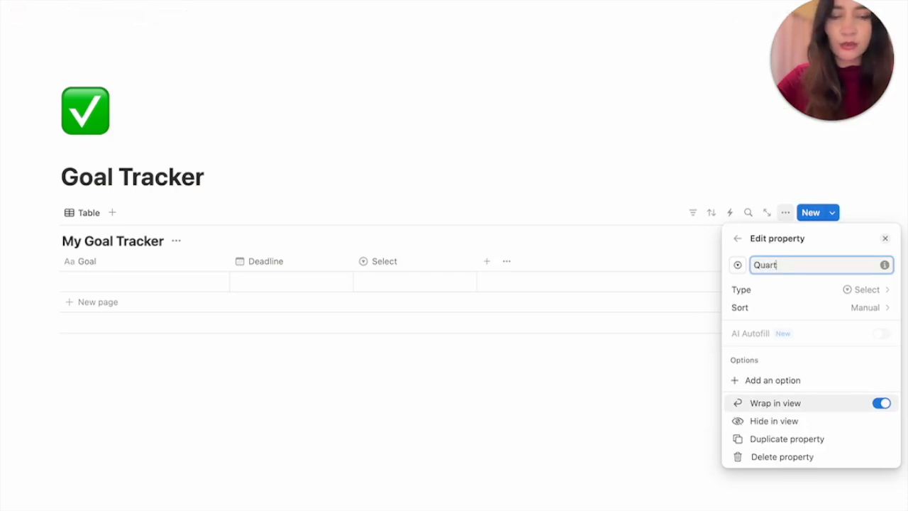
pyautogui.write('er')
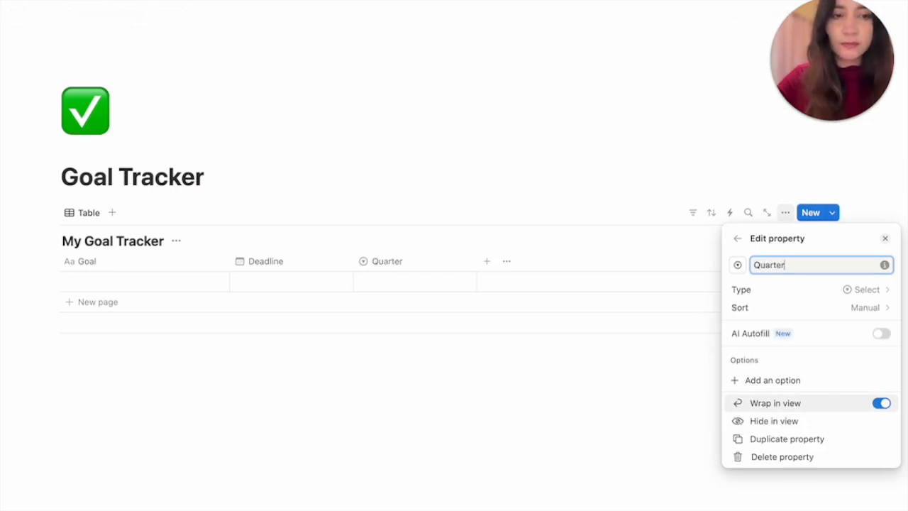
# Create the options Q1, Q2, Q3 and Q4 for the Quarter property
pyautogui.click(787, 381)
pyautogui.write('Q1')
pyautogui.press('Return')
pyautogui.write('Q2')
pyautogui.press('Return')
pyautogui.write('Q3')
pyautogui.press('Return')
pyautogui.write('Q4')
pyautogui.press('Return')
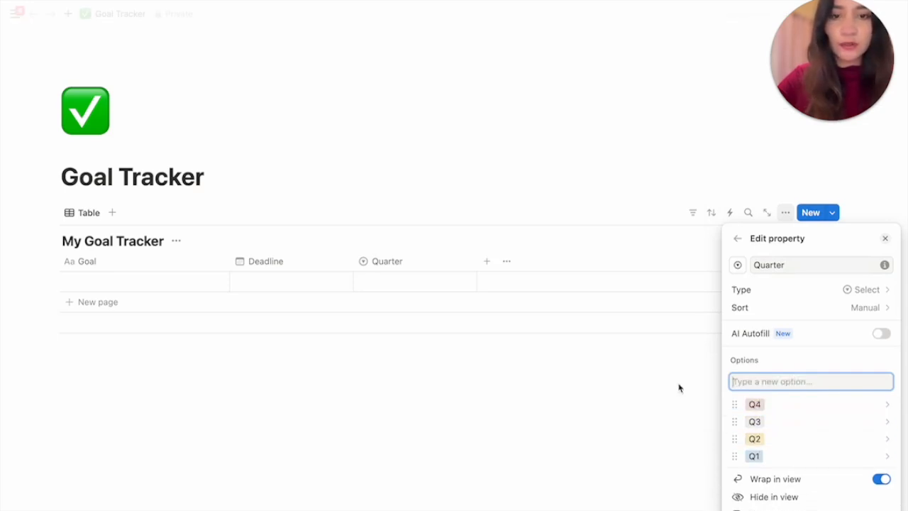
pyautogui.click(586, 410)
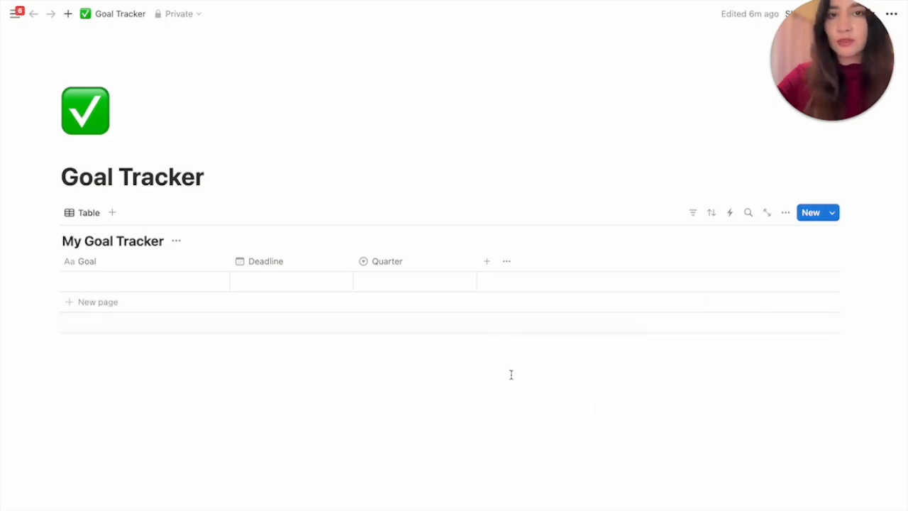
# Add a select property named "Year" with the options 2025 and 2026
pyautogui.click(488, 261)
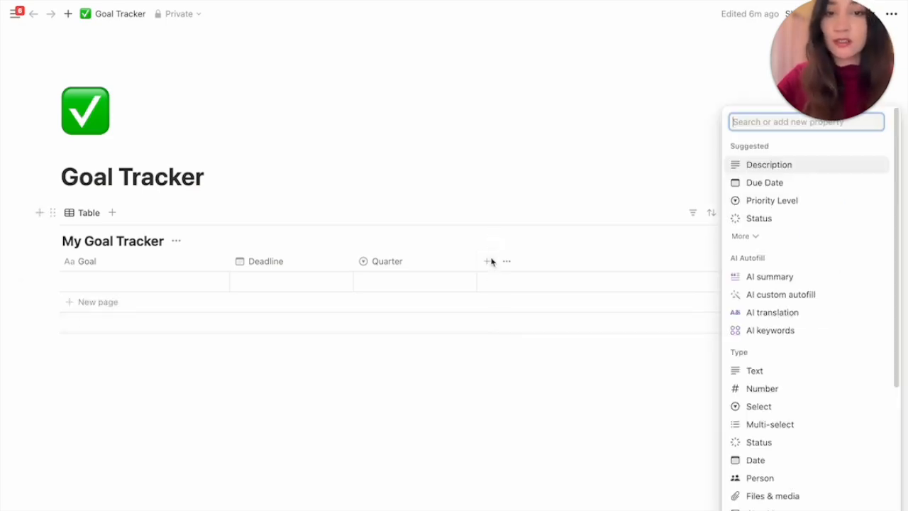
pyautogui.click(768, 407)
pyautogui.write('Year')
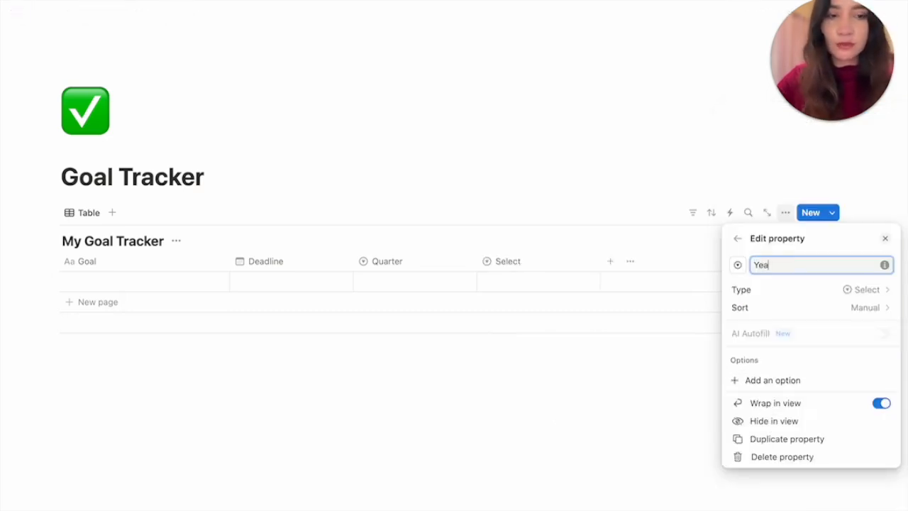
pyautogui.click(788, 379)
pyautogui.write('2025')
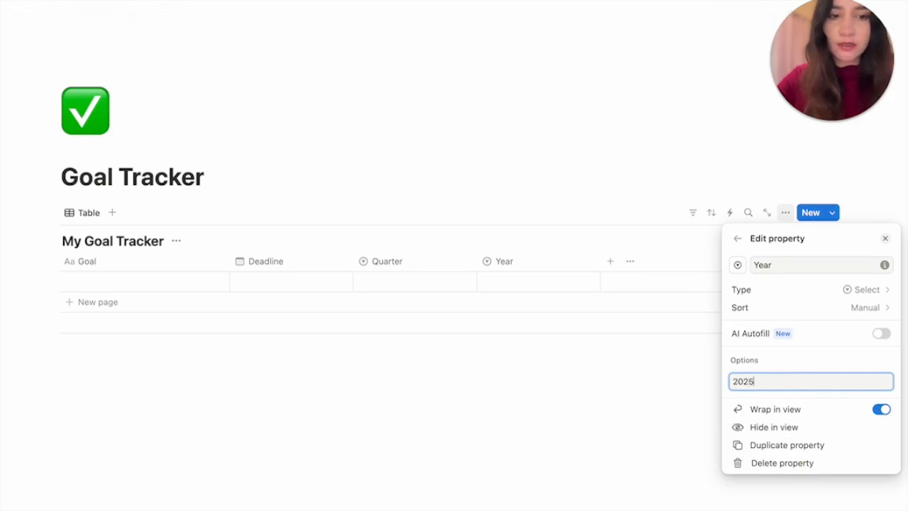
pyautogui.press('Return')
pyautogui.write('2026')
pyautogui.press('Return')
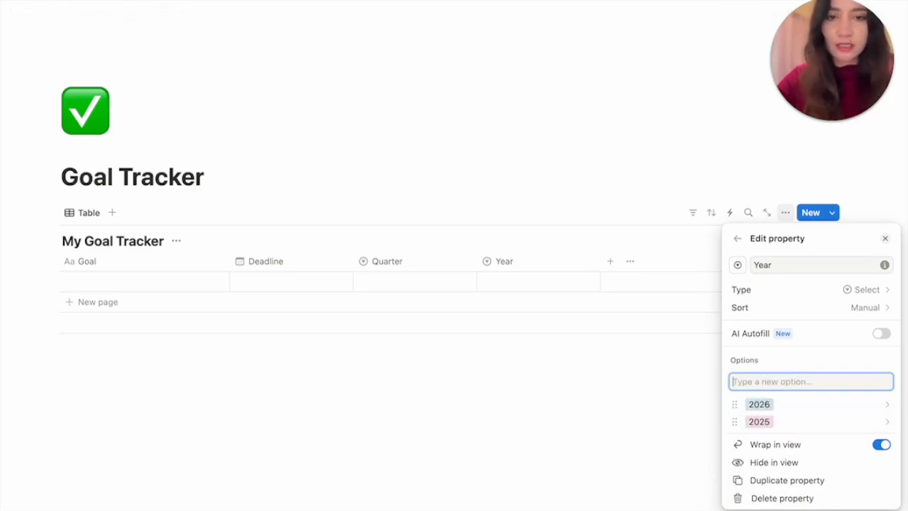
pyautogui.click(602, 394)
# Add a select property named "Category" to the database
pyautogui.click(616, 263)
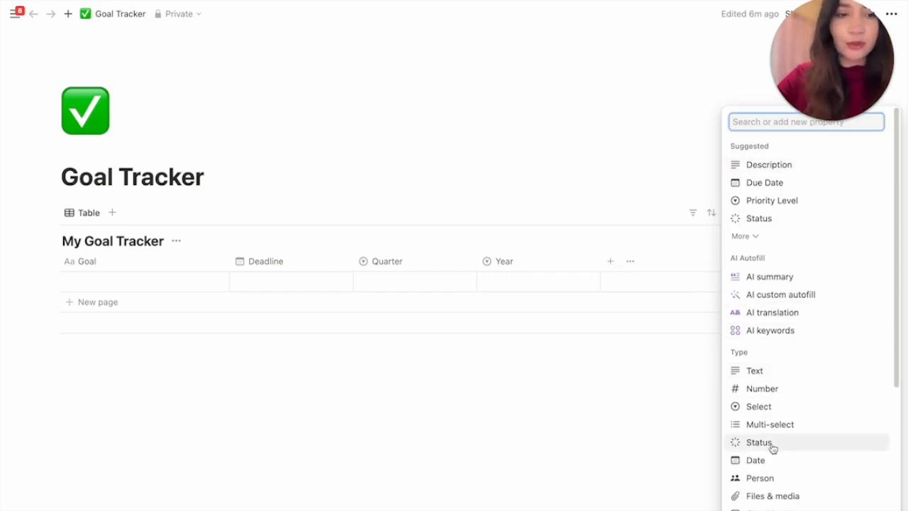
pyautogui.click(769, 410)
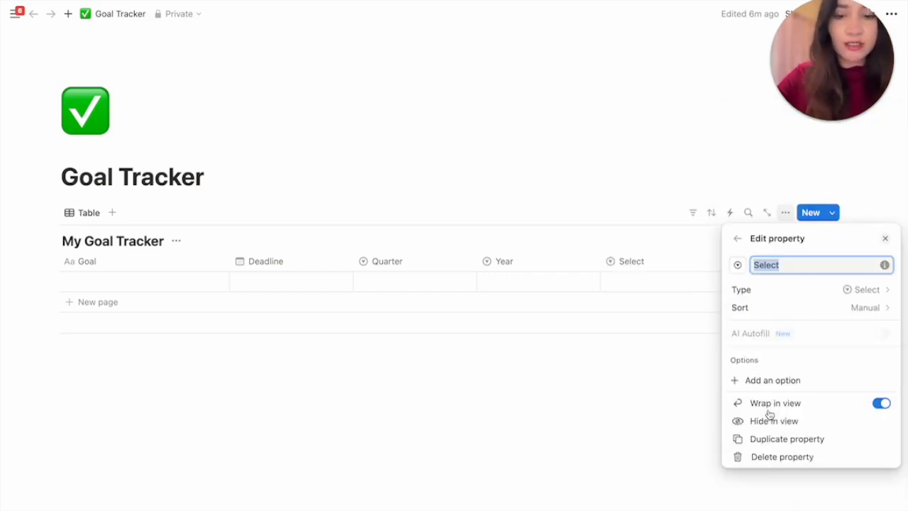
pyautogui.write('Category')
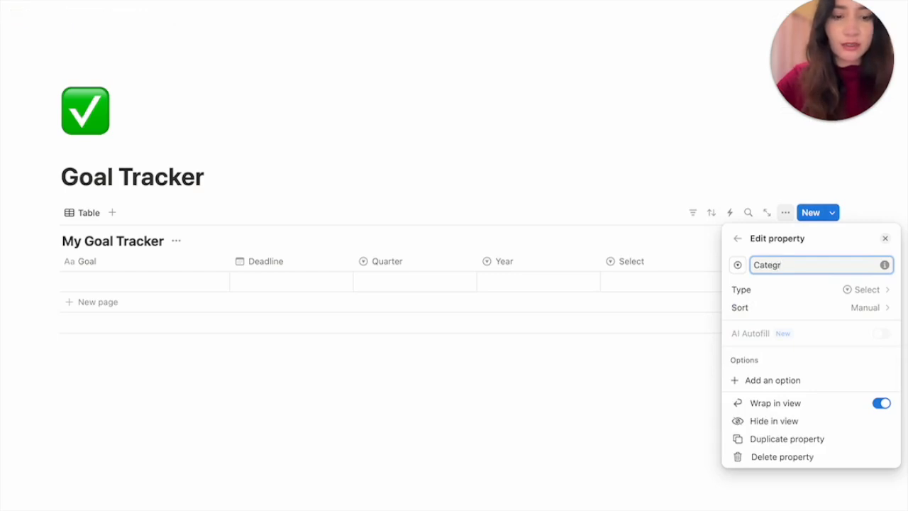
# Create the options Fitness, Work, Travel and Finances for the Category property
pyautogui.click(784, 381)
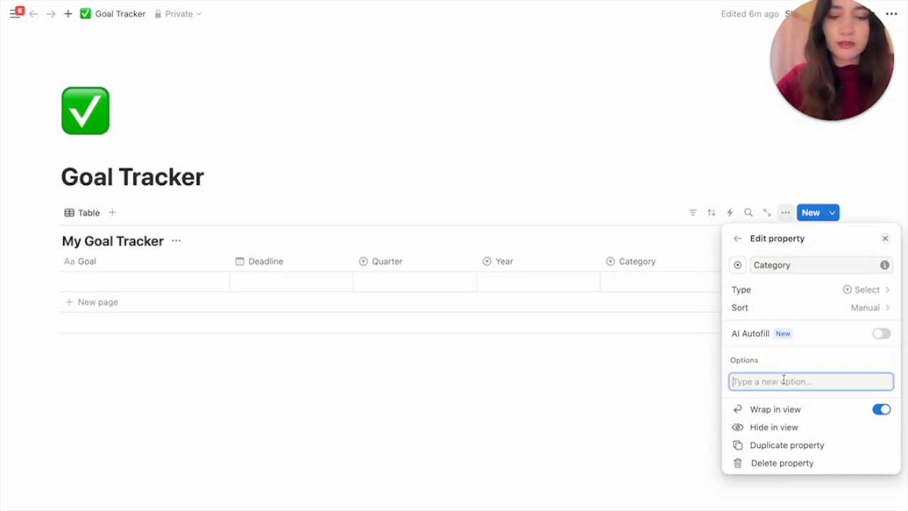
pyautogui.write('Fitness')
pyautogui.press('Return')
pyautogui.write('Workk')
pyautogui.press('Return')
pyautogui.write('T')
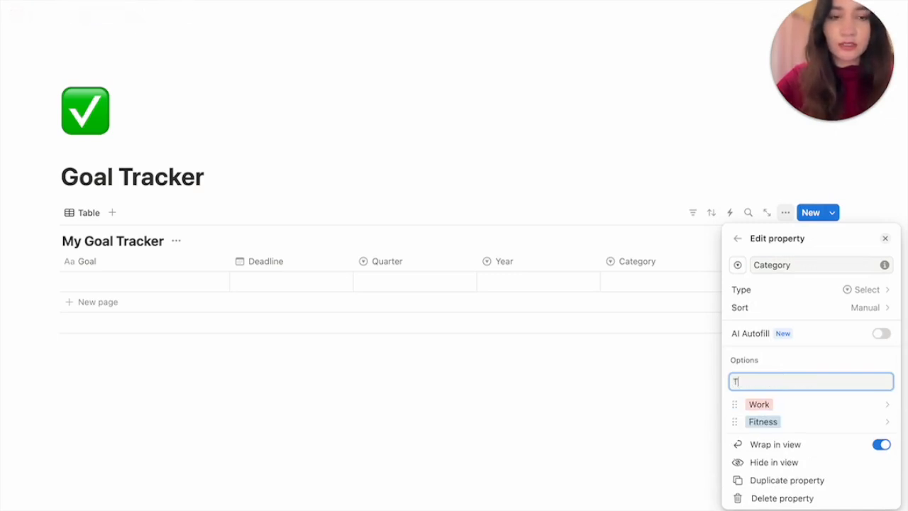
pyautogui.write('ravel')
pyautogui.press('Return')
pyautogui.write('Fia')
pyautogui.write('ances')
pyautogui.press('Return')
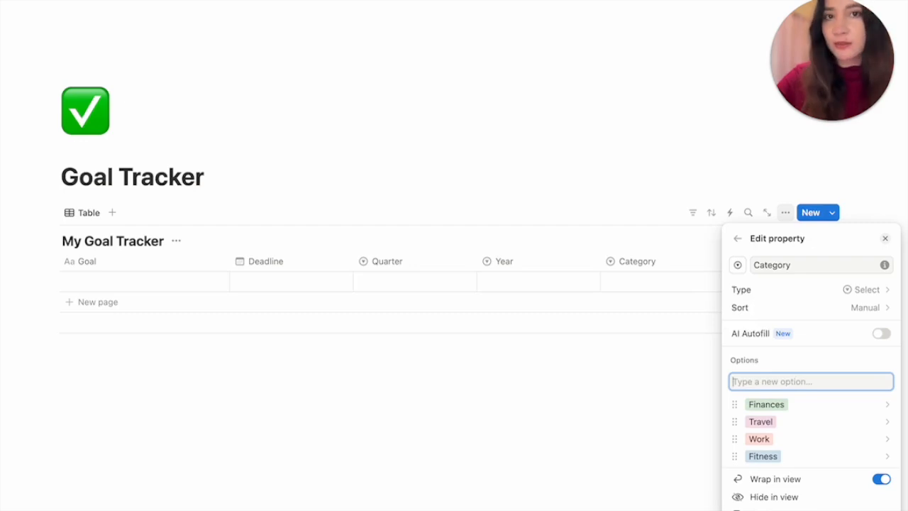
pyautogui.click(620, 420)
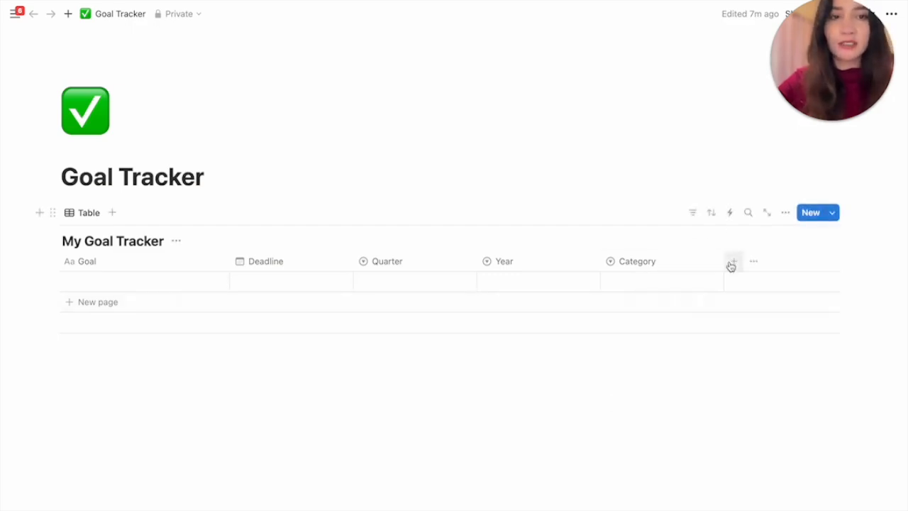
# Add a checkbox property named "Done" to the database
pyautogui.click(731, 264)
pyautogui.scroll(-2, 774, 454)
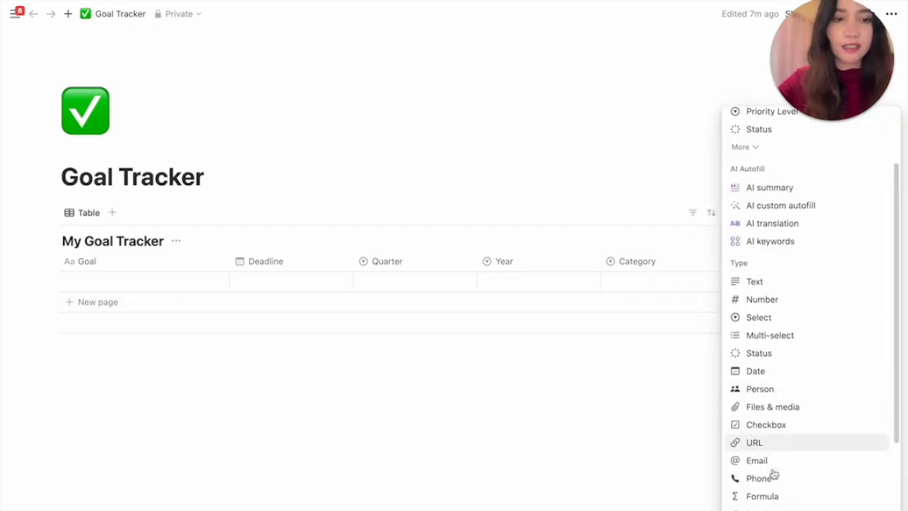
pyautogui.click(770, 426)
pyautogui.write('Done')
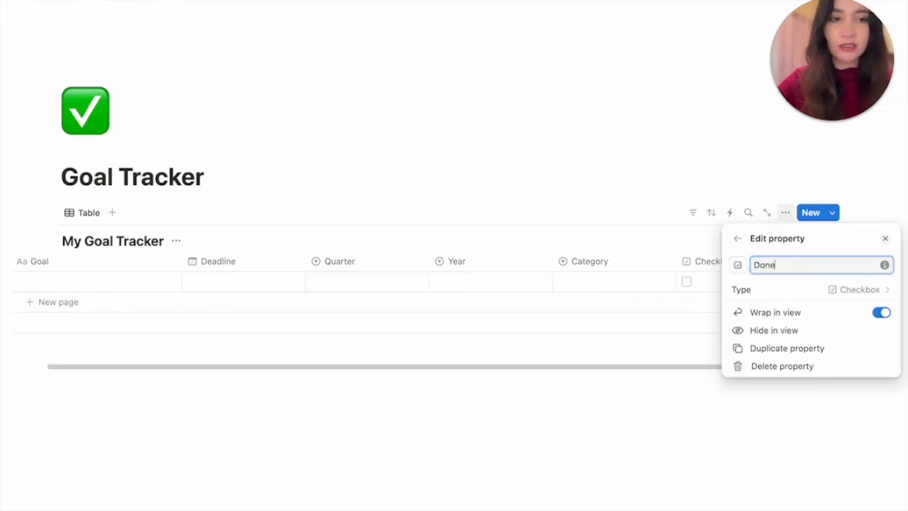
# Close the property settings and narrow the Done column until only its checkbox fits
pyautogui.click(691, 458)
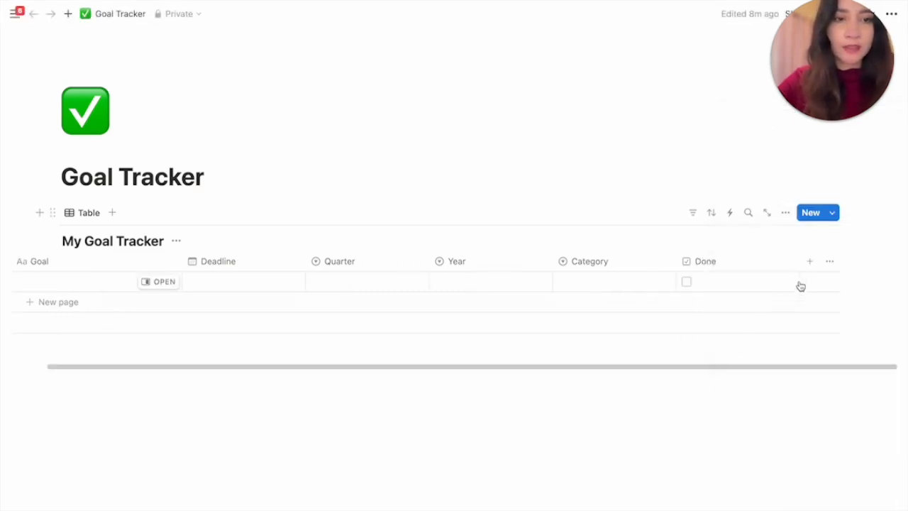
pyautogui.moveTo(800, 261); pyautogui.dragTo(658, 272)
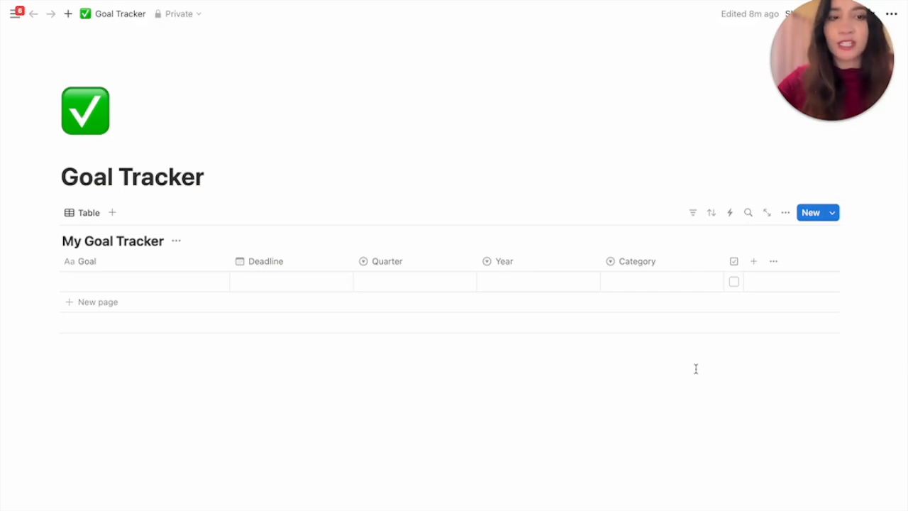
# Add a formula property named "Days Remaining" to the My Goal Tracker database
pyautogui.click(753, 262)
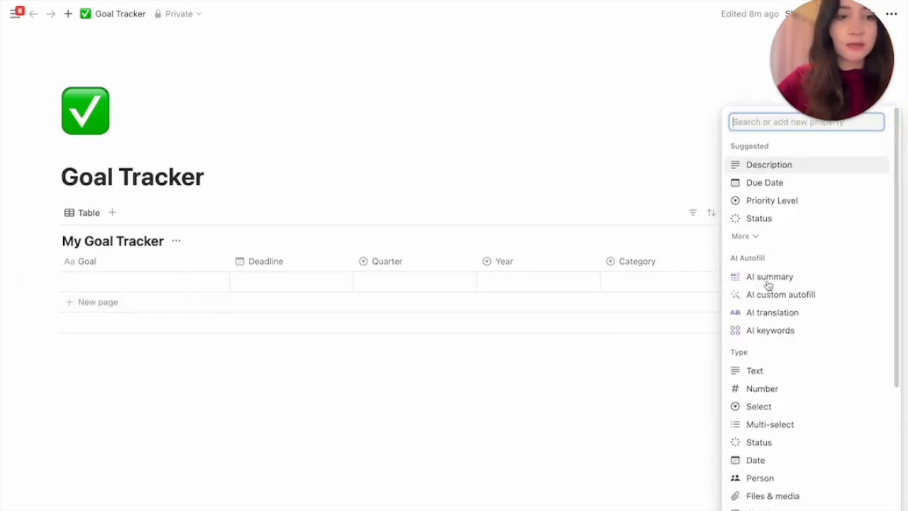
pyautogui.scroll(-3, 787, 438)
pyautogui.click(777, 442)
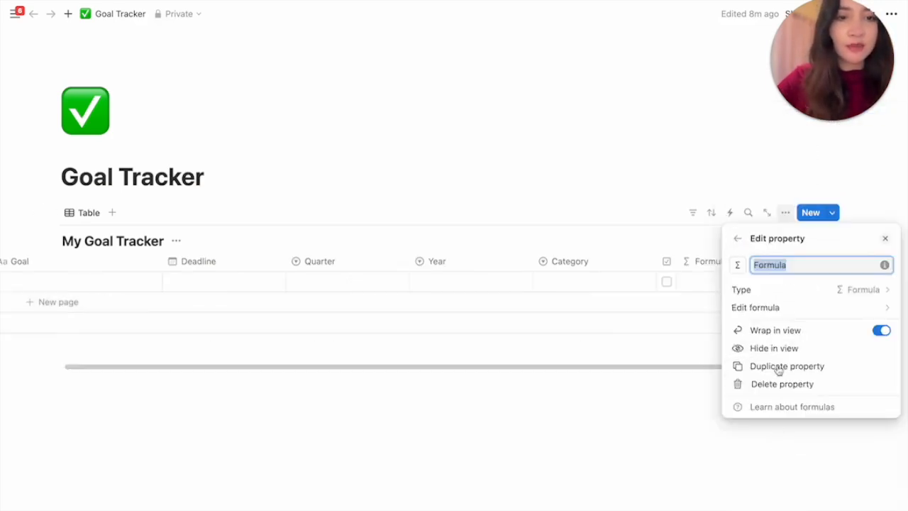
pyautogui.write('Days Remaining')
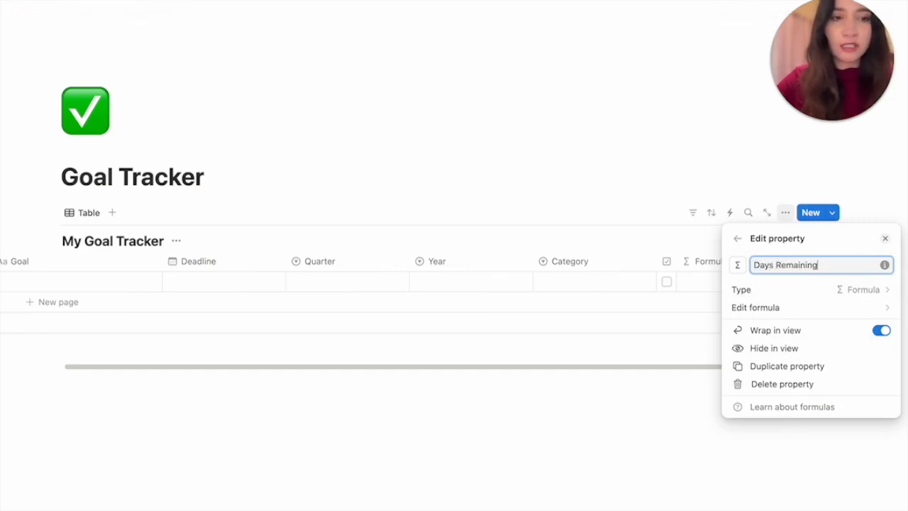
# Paste and save the Days Remaining formula that counts days from now() to Deadline and shows "Completed!" when Done is true
pyautogui.click(763, 307)
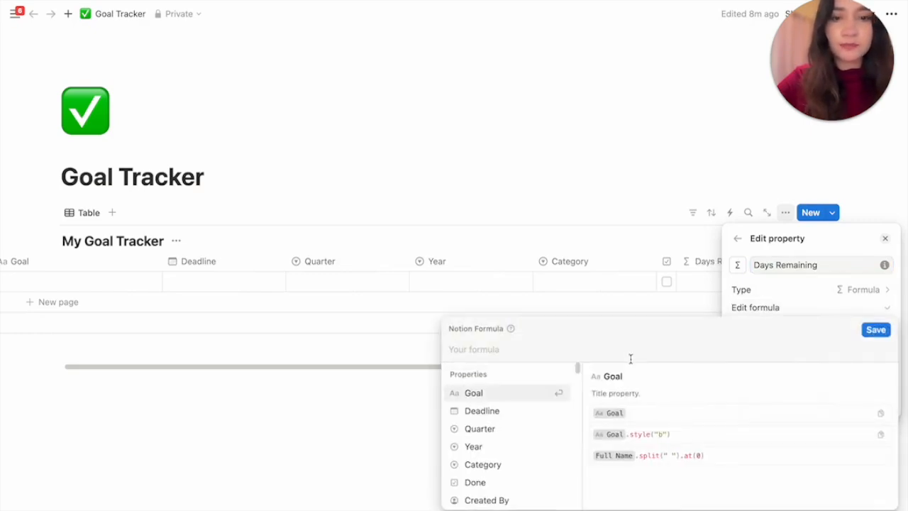
pyautogui.press('super+v')
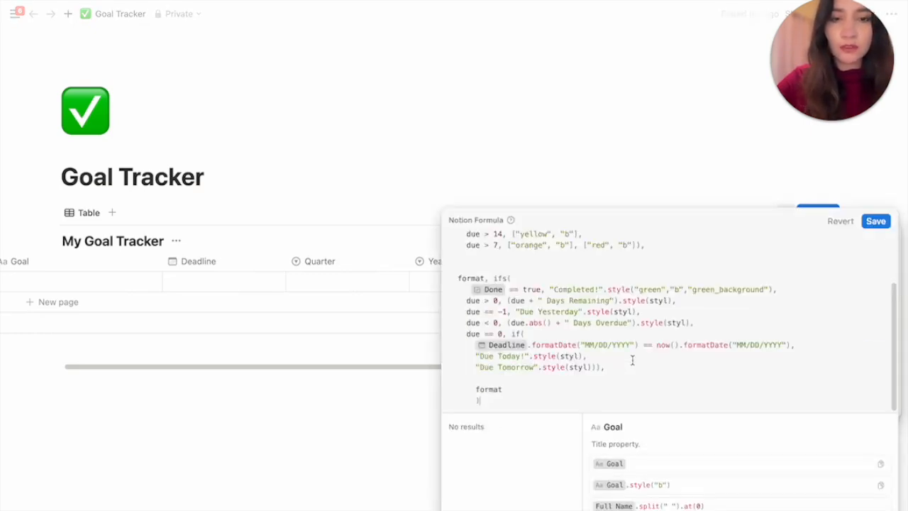
pyautogui.scroll(5, 632, 359)
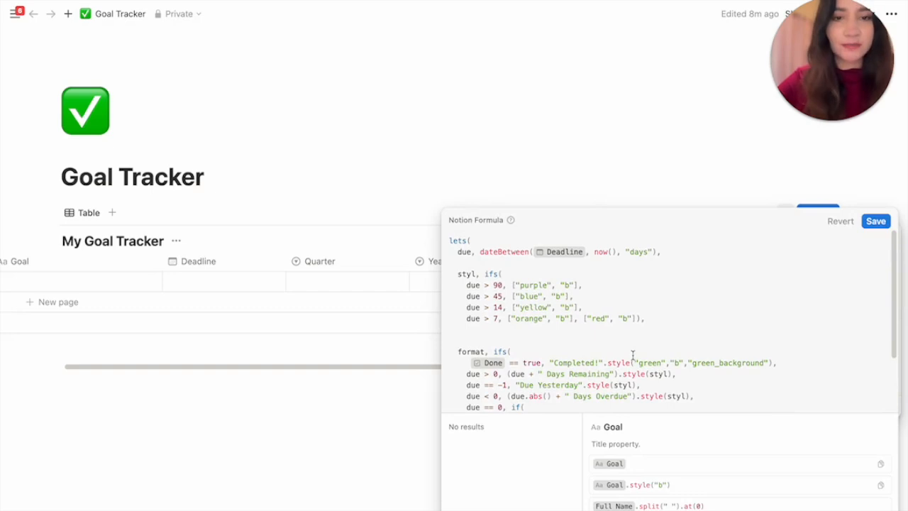
pyautogui.click(876, 221)
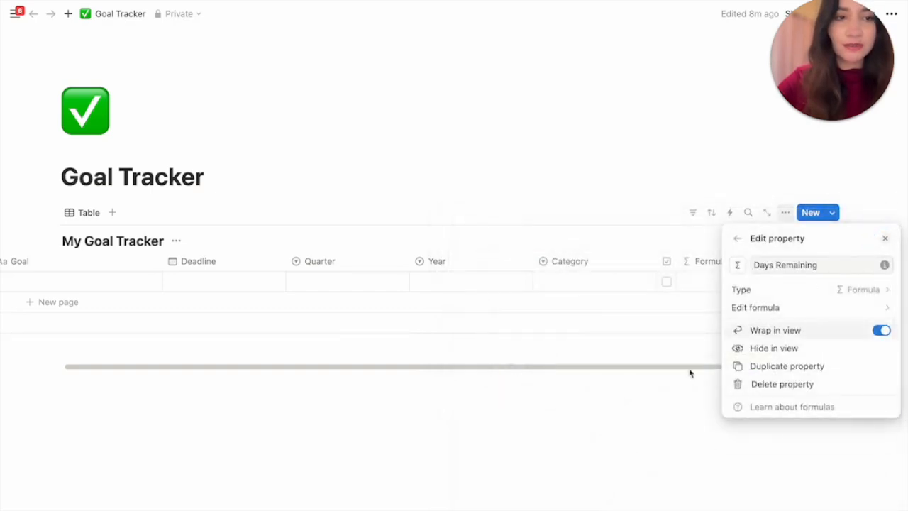
pyautogui.click(581, 435)
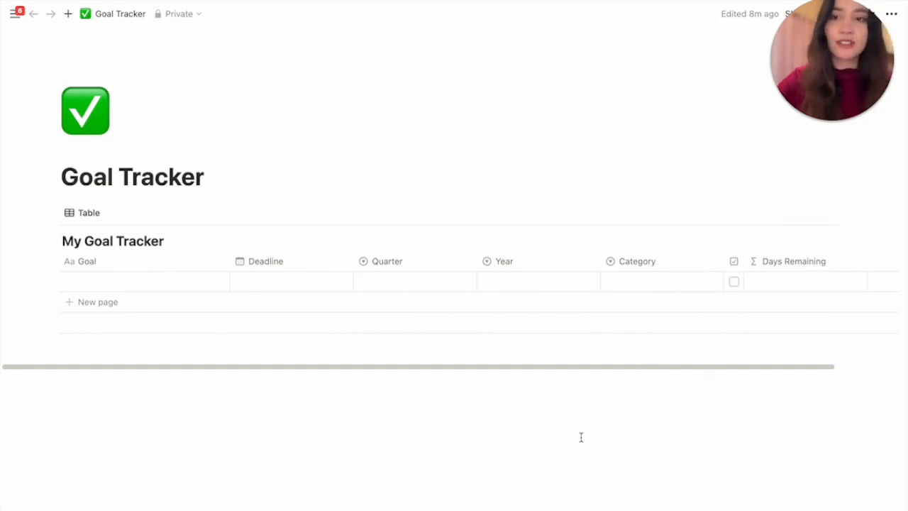
# Enter "Save $1000 for my trip" as the goal in the first row of My Goal Tracker
pyautogui.click(144, 282)
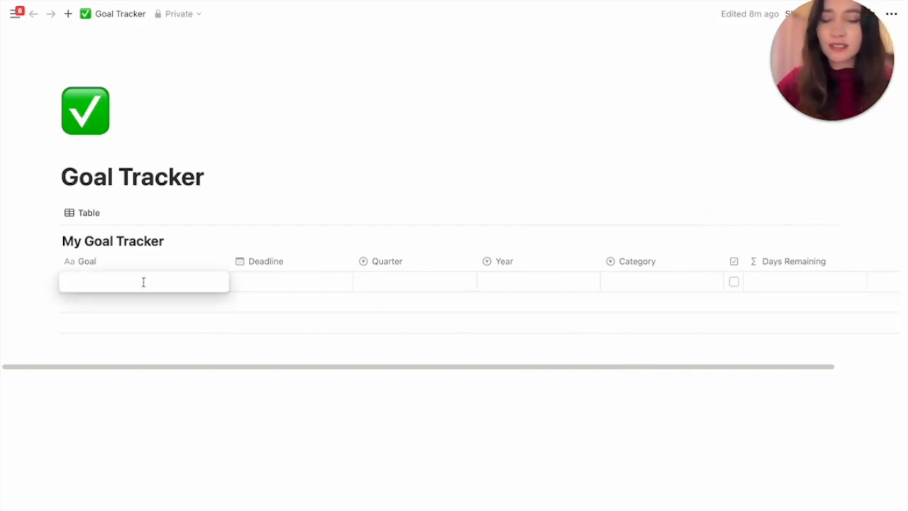
pyautogui.write('Save')
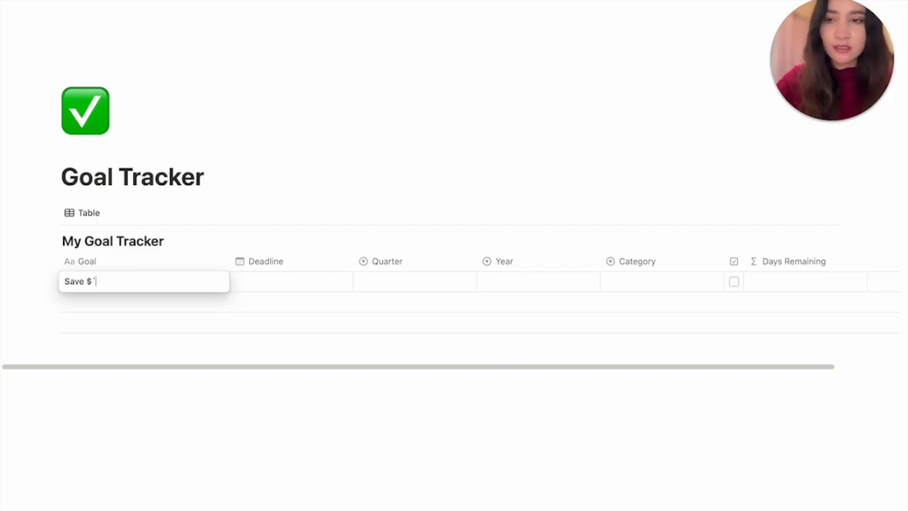
pyautogui.write(' $100')
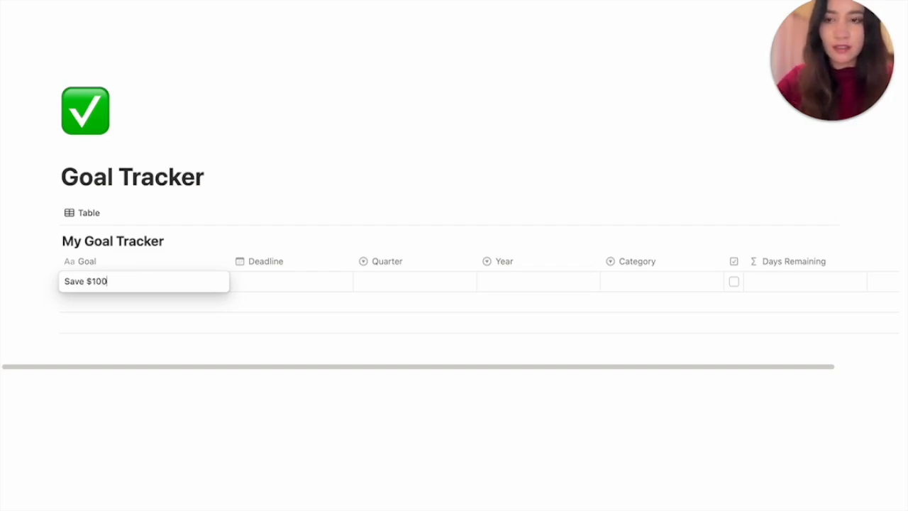
pyautogui.write('0 for my trip')
pyautogui.press('Return')
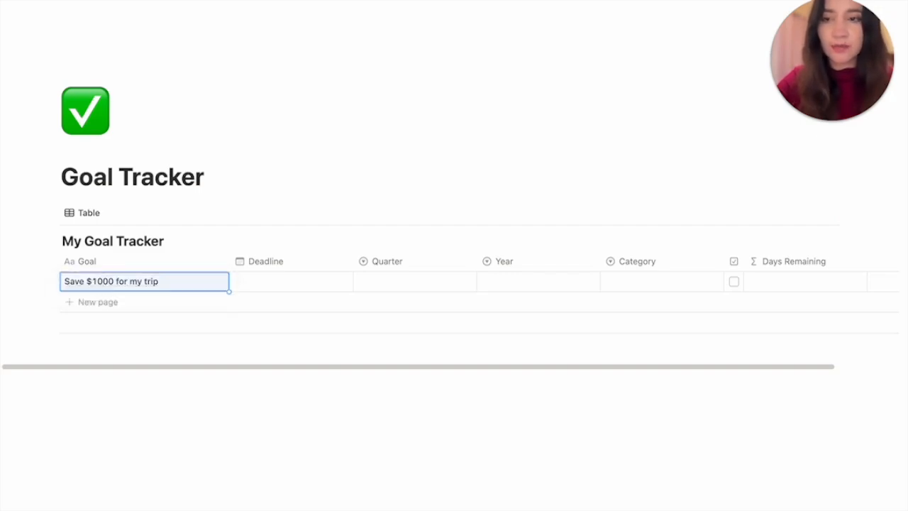
# Set the deadline of the "Save $1000 for my trip" goal to June 30, 2025
pyautogui.click(274, 284)
pyautogui.click(372, 277)
pyautogui.click(372, 278)
pyautogui.click(371, 277)
pyautogui.click(372, 277)
pyautogui.click(372, 278)
pyautogui.click(372, 278)
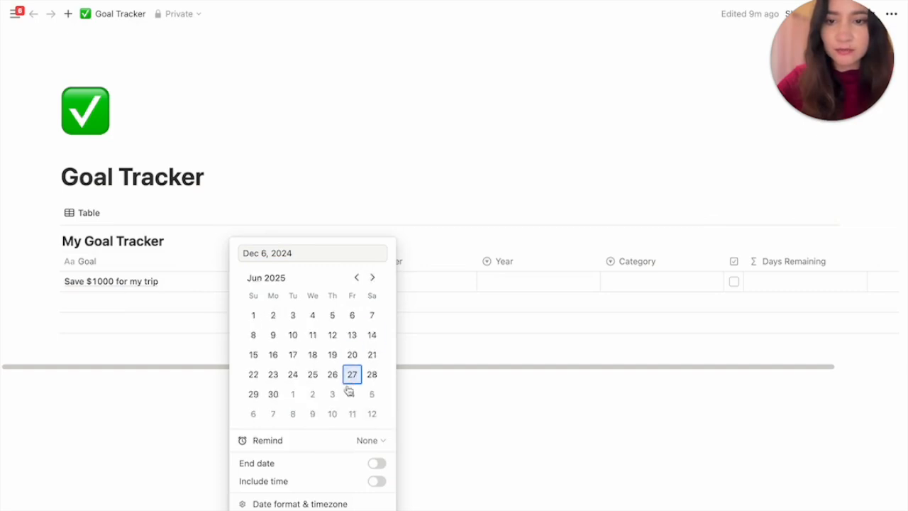
pyautogui.click(274, 394)
pyautogui.press('Escape')
# Assign quarter Q2, year 2025 and category Travel to the "Save $1000 for my trip" goal
pyautogui.click(425, 281)
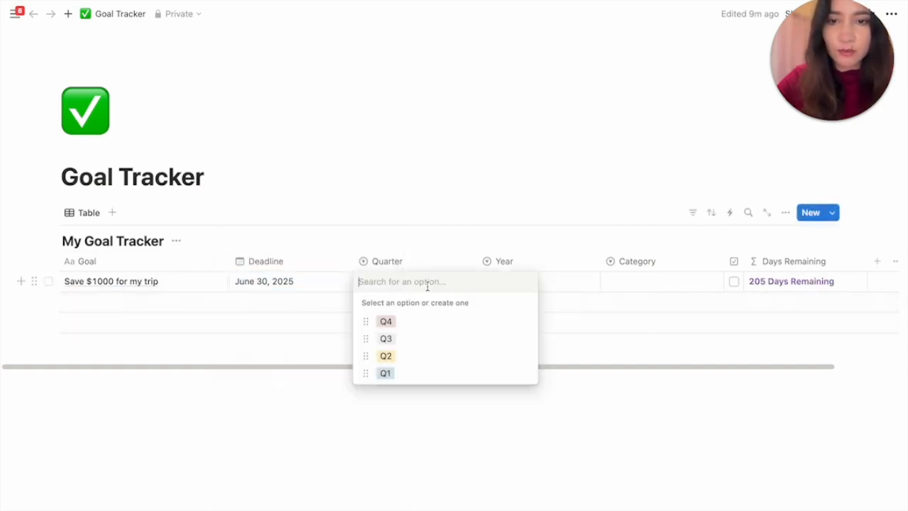
pyautogui.click(426, 358)
pyautogui.click(532, 281)
pyautogui.click(537, 336)
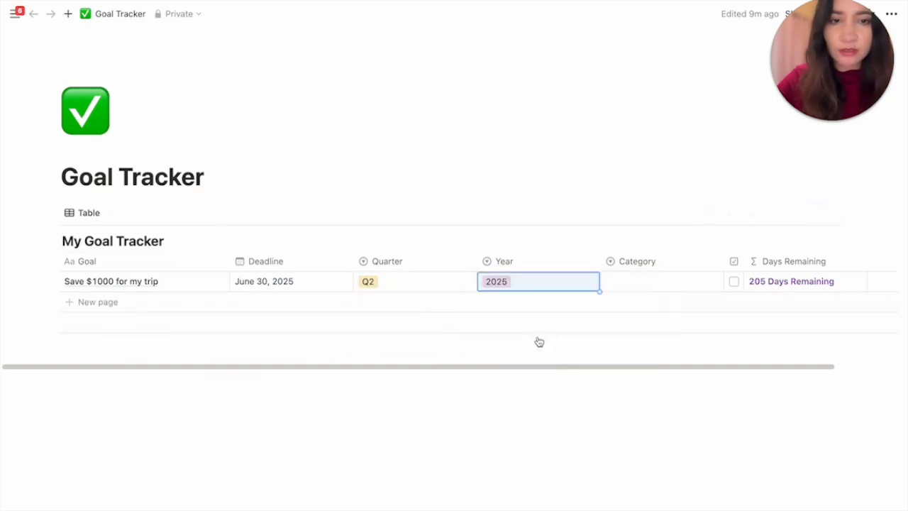
pyautogui.click(639, 291)
pyautogui.click(642, 340)
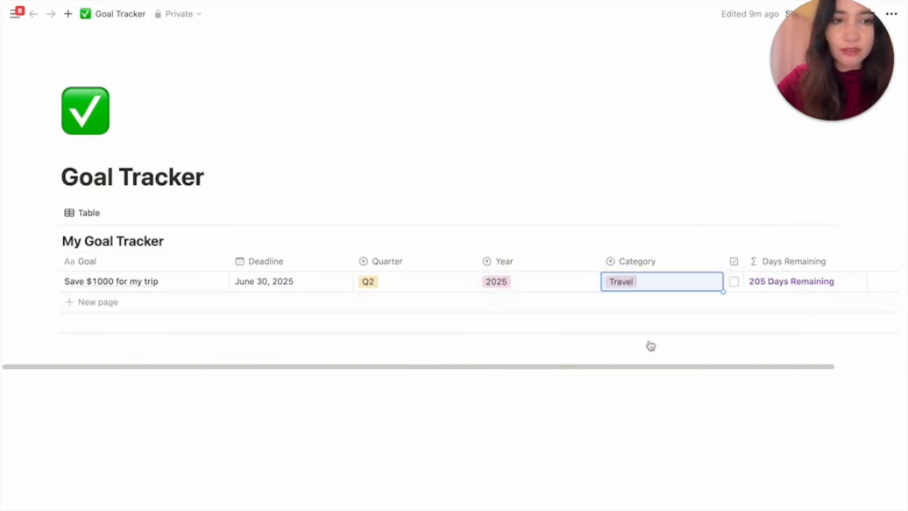
# Insert an inline database below My Goal Tracker and title it "My Tasks"
pyautogui.click(549, 389)
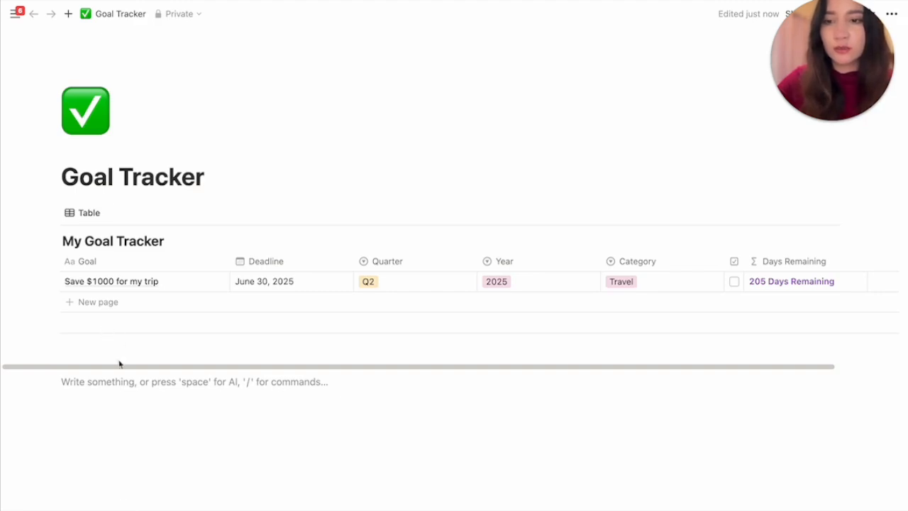
pyautogui.write('/data')
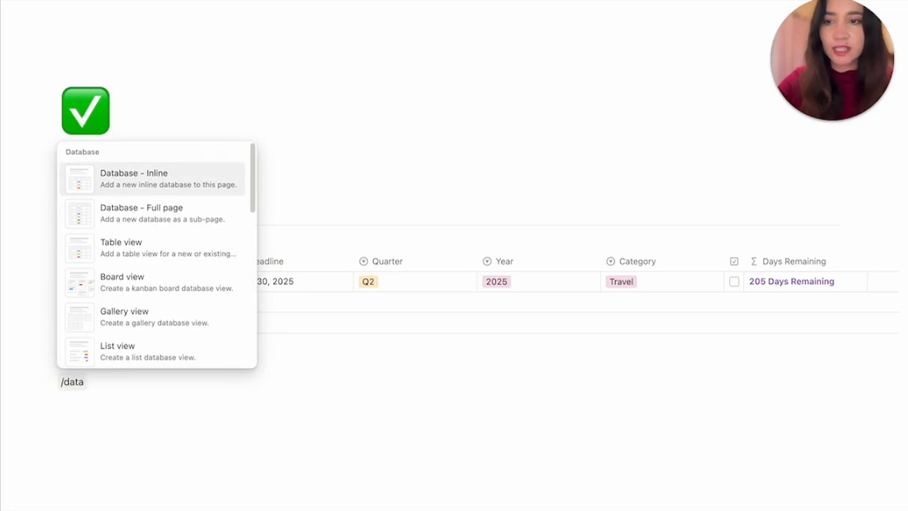
pyautogui.press('Return')
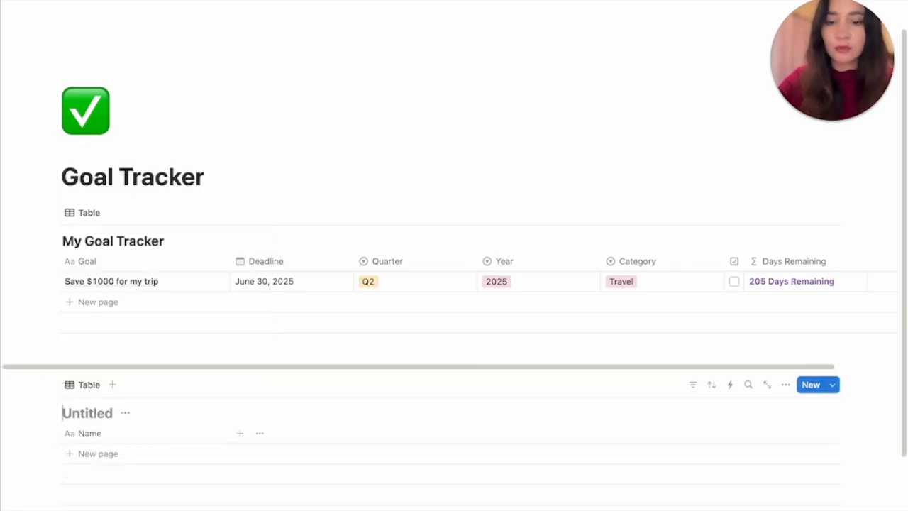
pyautogui.write('My')
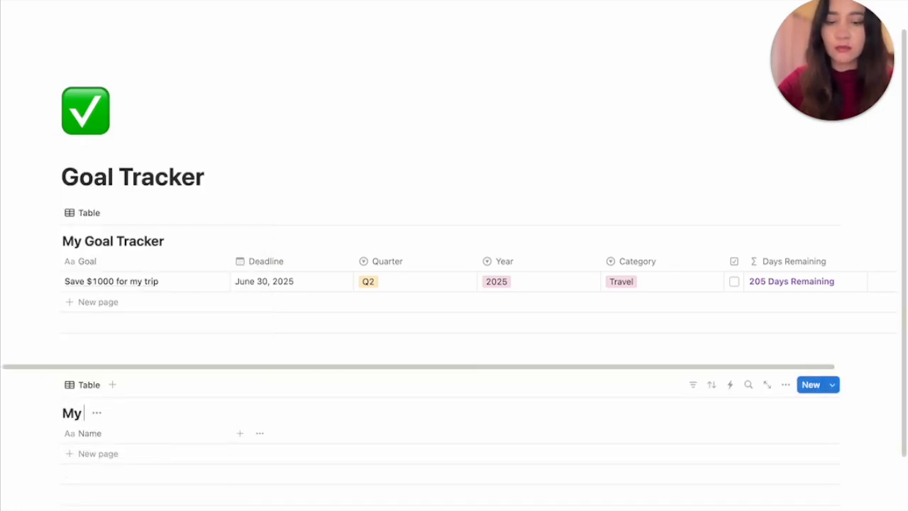
pyautogui.write(' Tasks')
# Rename the Name property of the My Tasks database to "Task"
pyautogui.scroll(-2, 119, 373)
pyautogui.click(121, 372)
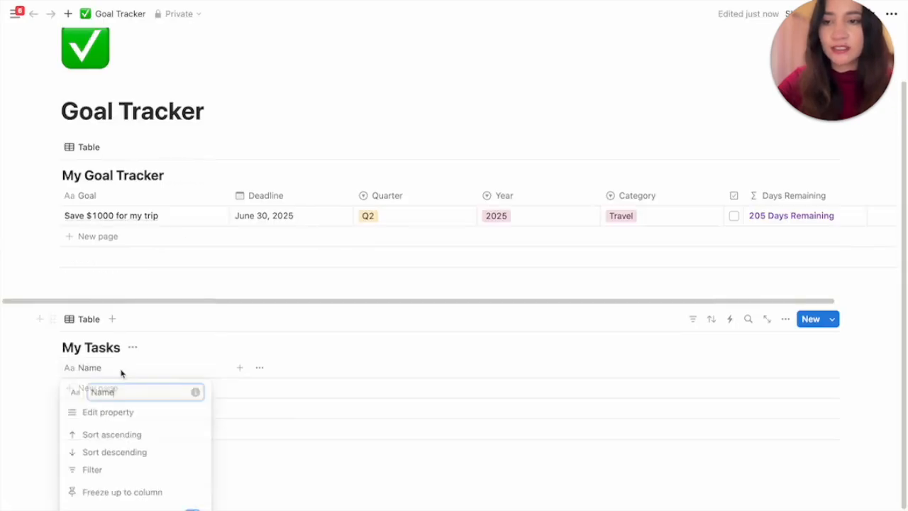
pyautogui.press('BackSpace')
pyautogui.press('BackSpace')
pyautogui.press('BackSpace')
pyautogui.write('Task')
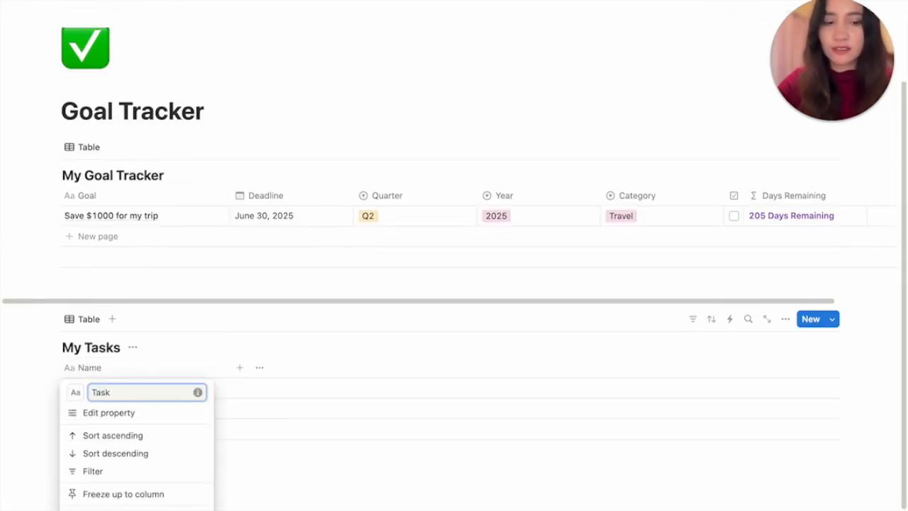
pyautogui.press('Return')
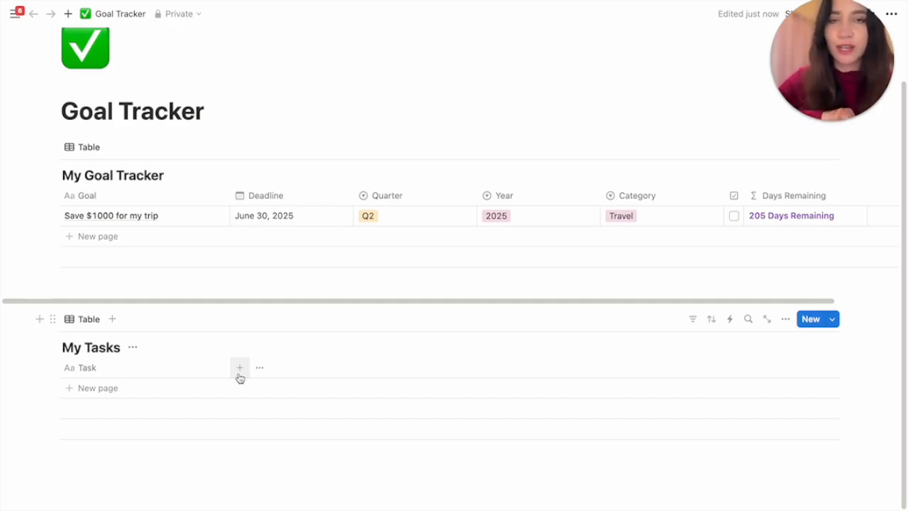
# Add a two-way relation property to My Tasks that links it to the My Goal Tracker database on this page
pyautogui.click(241, 370)
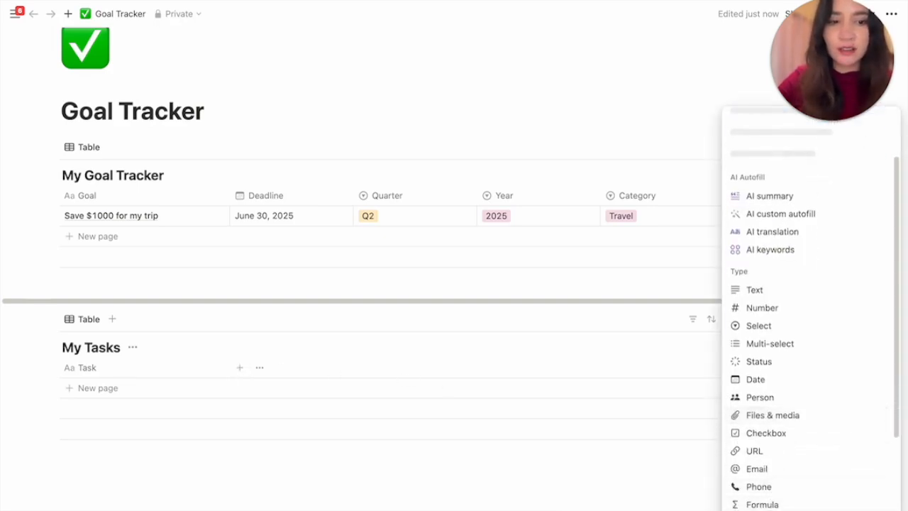
pyautogui.click(767, 510)
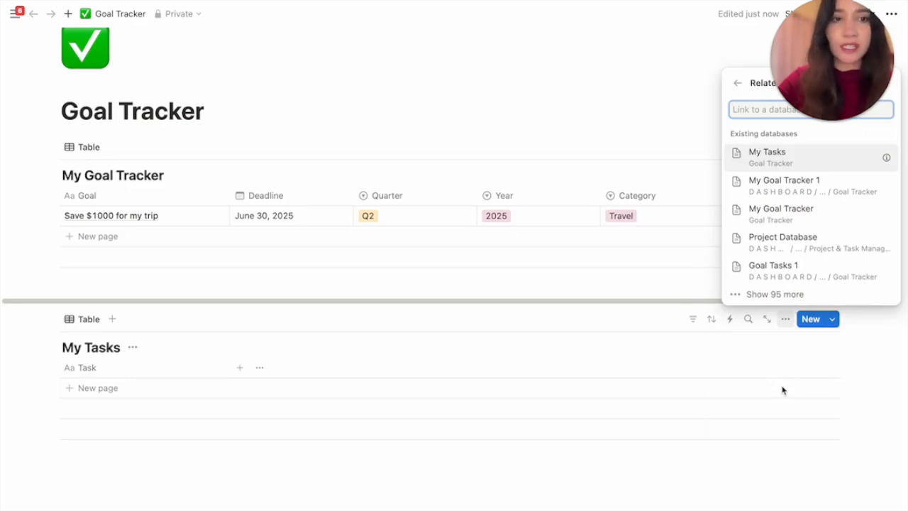
pyautogui.click(780, 211)
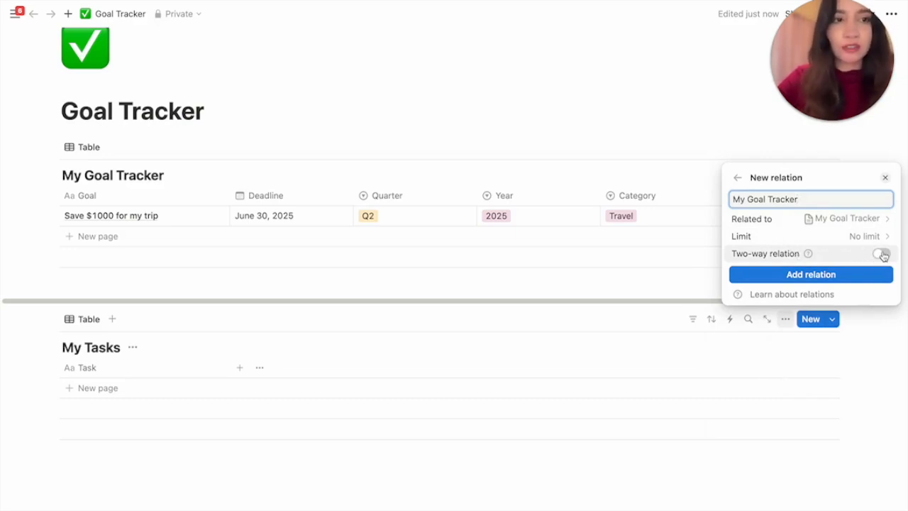
pyautogui.click(883, 255)
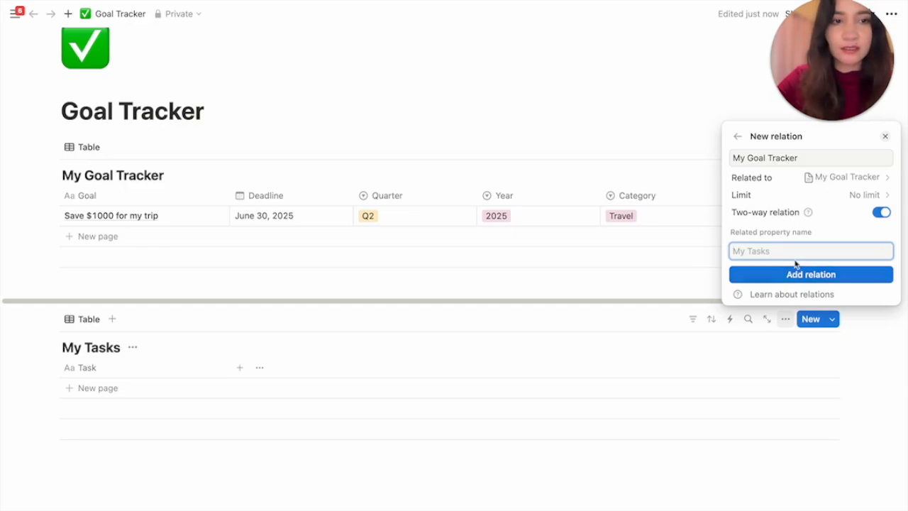
pyautogui.click(799, 276)
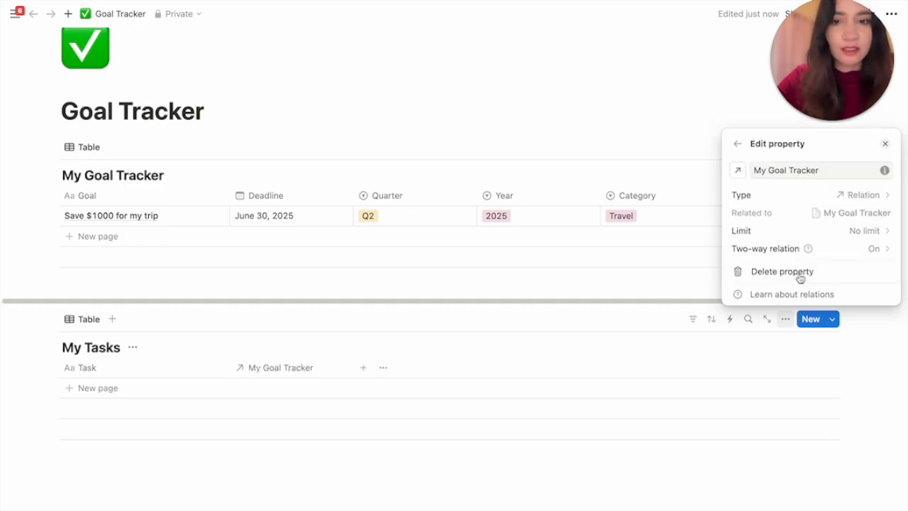
pyautogui.click(548, 341)
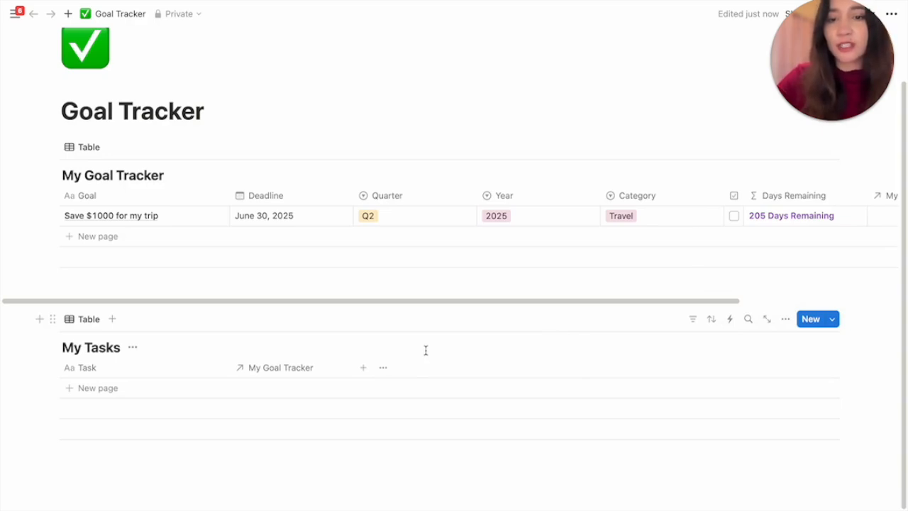
# Add a select property named "Priority" to the My Tasks database
pyautogui.click(363, 368)
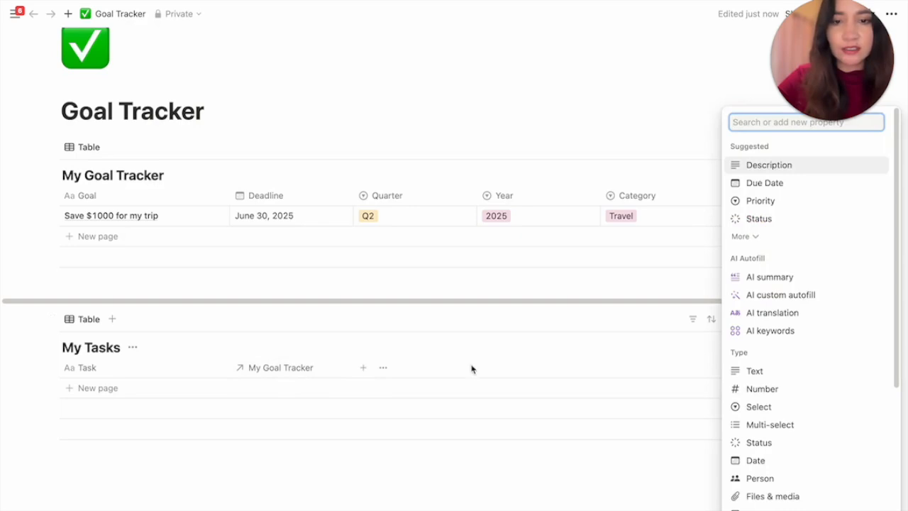
pyautogui.click(770, 416)
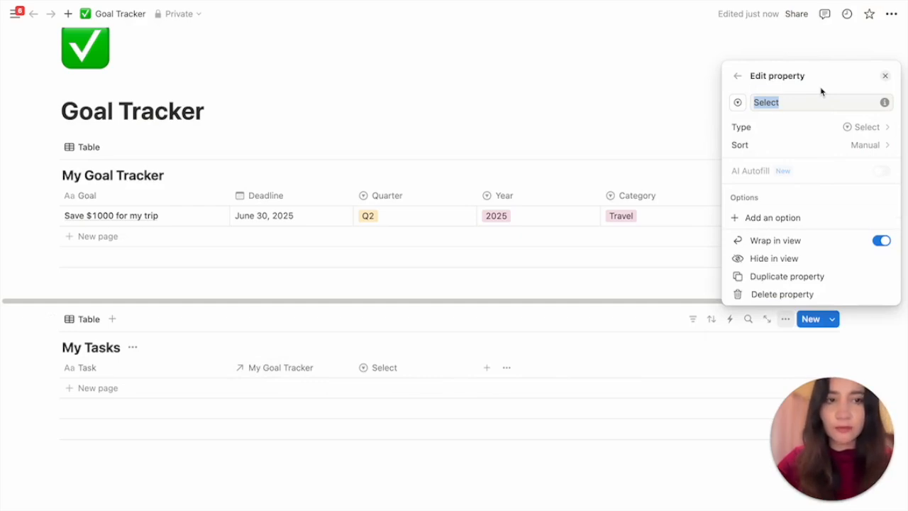
pyautogui.write('Priority')
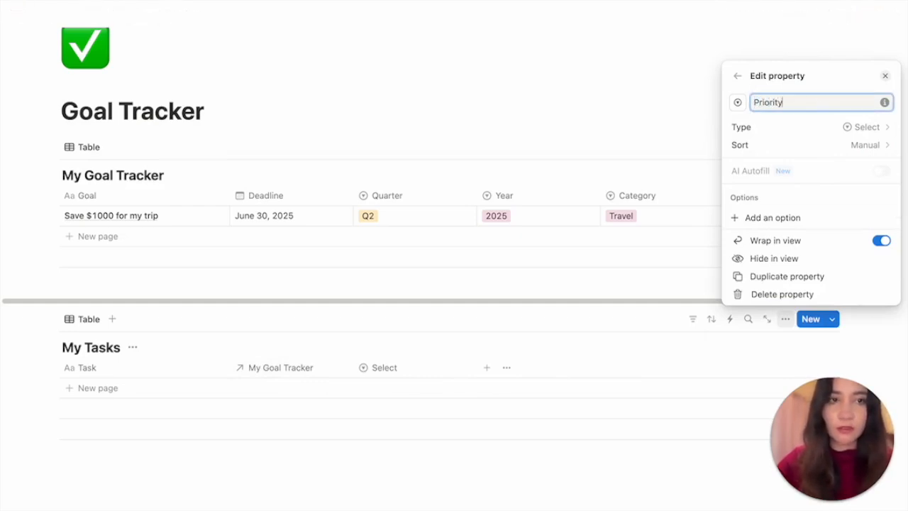
# Create the options High, Medium and Low for the Priority property
pyautogui.click(779, 222)
pyautogui.write('High')
pyautogui.press('Return')
pyautogui.write('Medium')
pyautogui.press('Return')
pyautogui.write('Low')
pyautogui.press('Return')
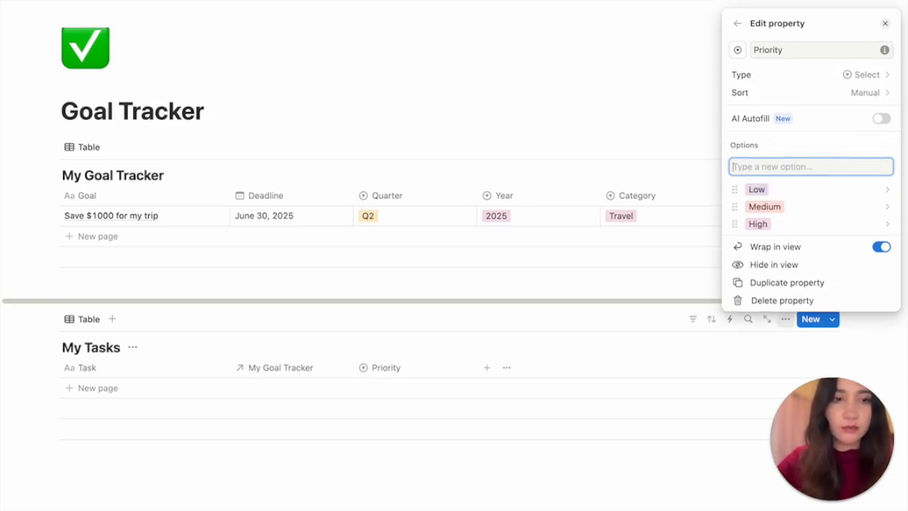
# Recolor the Priority options: High as red, Medium as yellow and Low as green
pyautogui.click(788, 223)
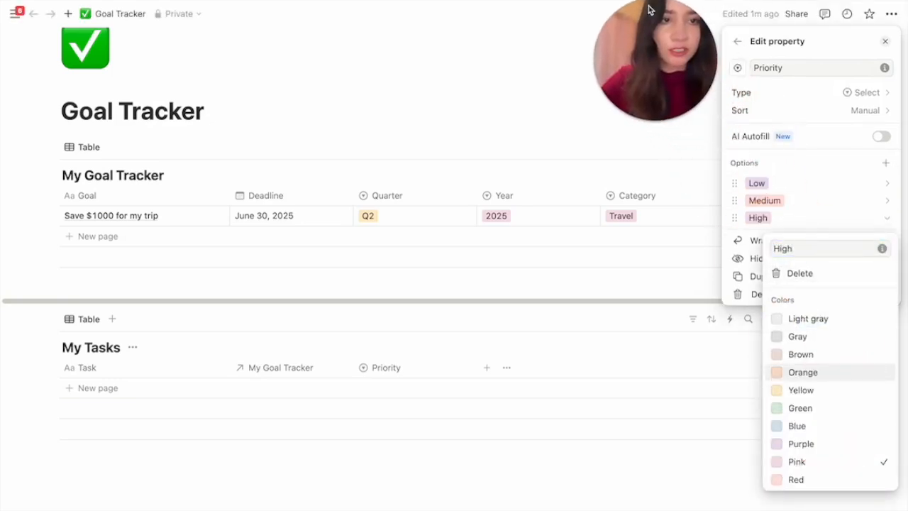
pyautogui.click(815, 481)
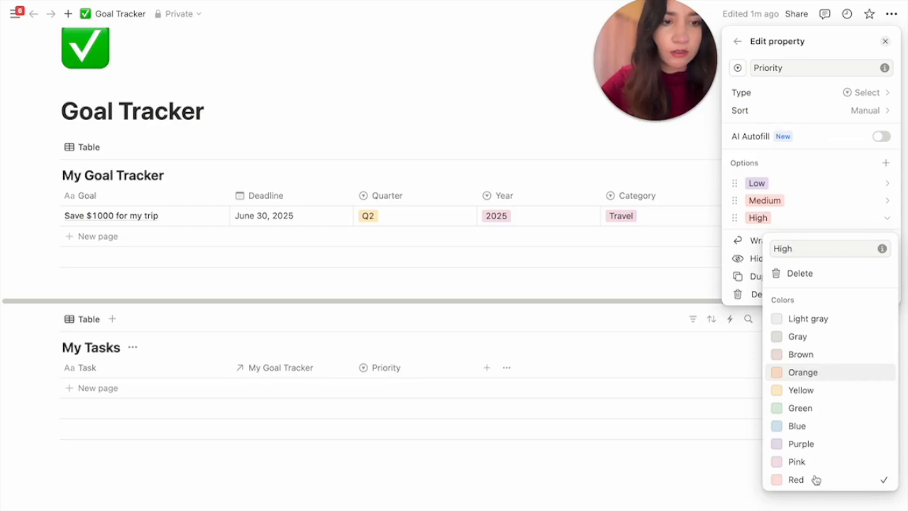
pyautogui.click(802, 205)
pyautogui.click(802, 204)
pyautogui.click(805, 367)
pyautogui.click(787, 185)
pyautogui.click(787, 185)
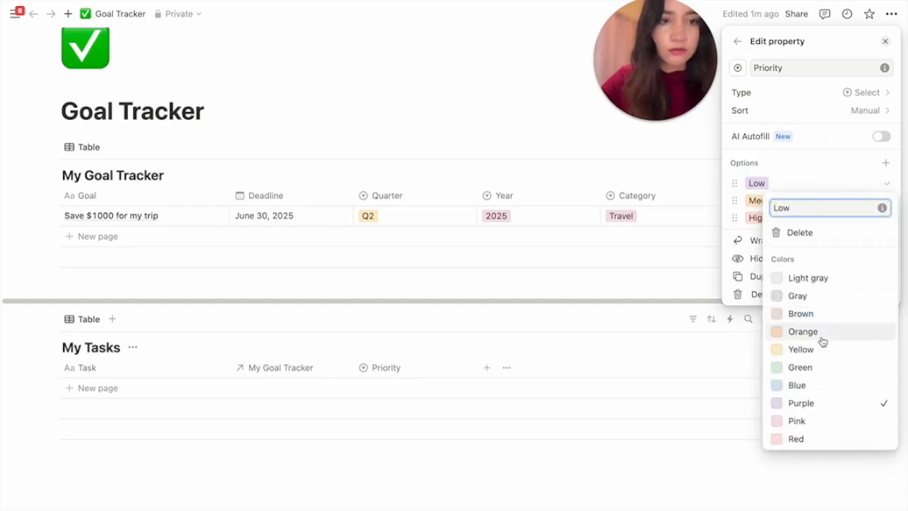
pyautogui.click(813, 367)
pyautogui.click(562, 349)
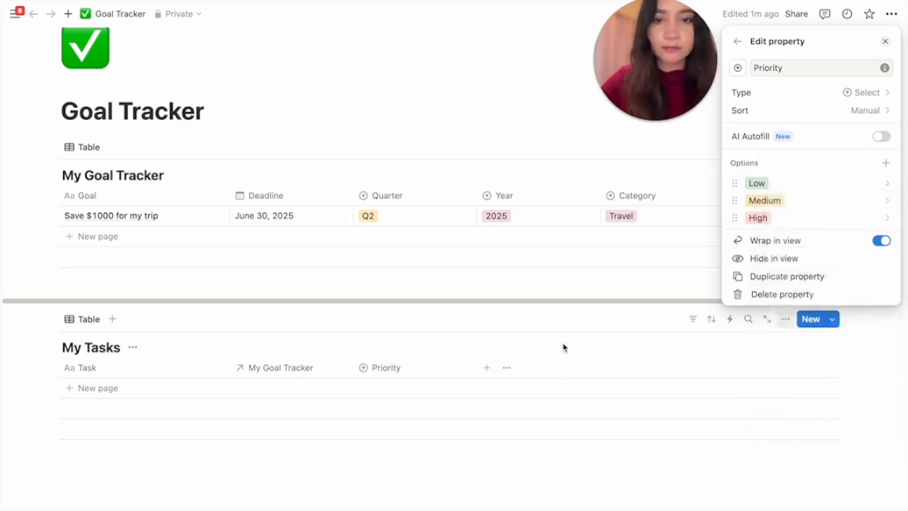
pyautogui.click(569, 342)
pyautogui.moveTo(615, 101); pyautogui.dragTo(791, 122)
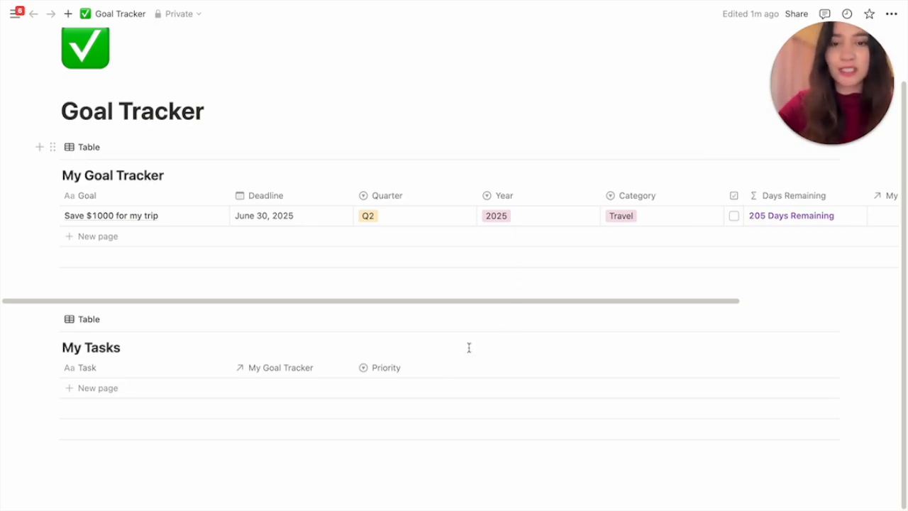
# Add a checkbox property named "Done" to the My Tasks database
pyautogui.click(486, 368)
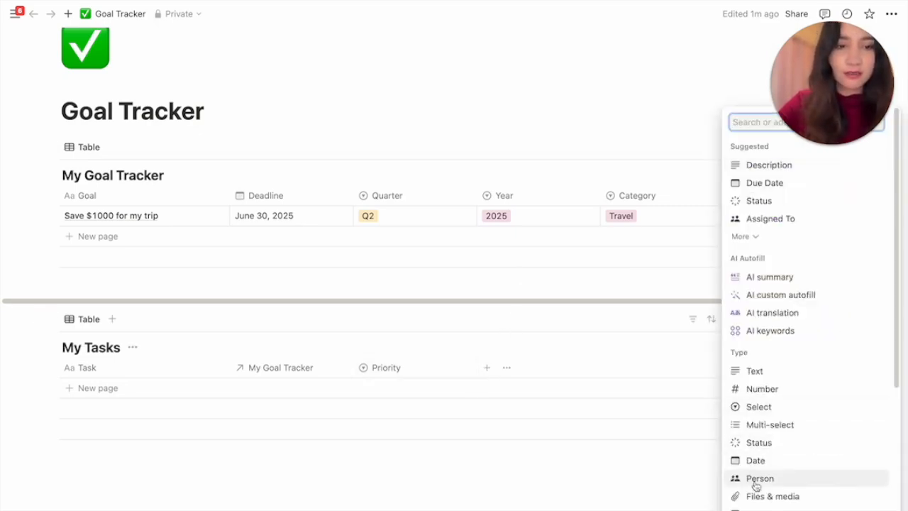
pyautogui.scroll(-1, 755, 488)
pyautogui.click(773, 458)
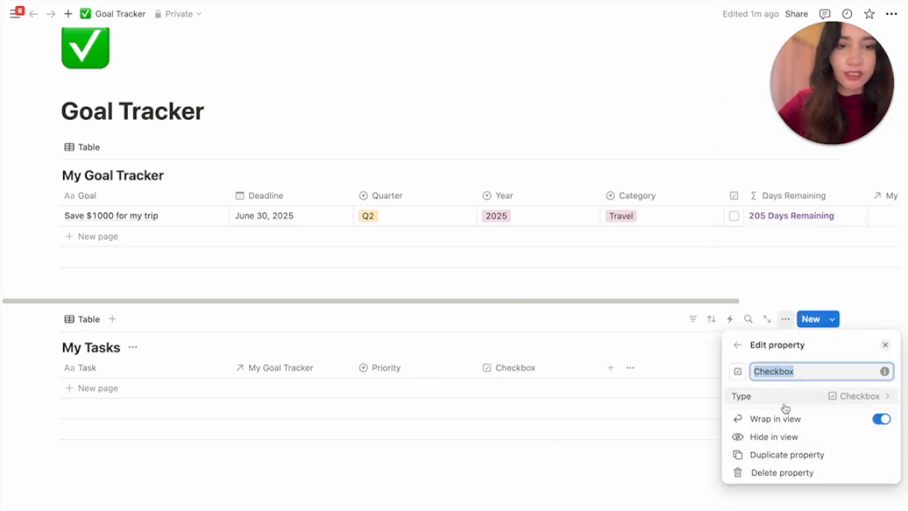
pyautogui.write('Done')
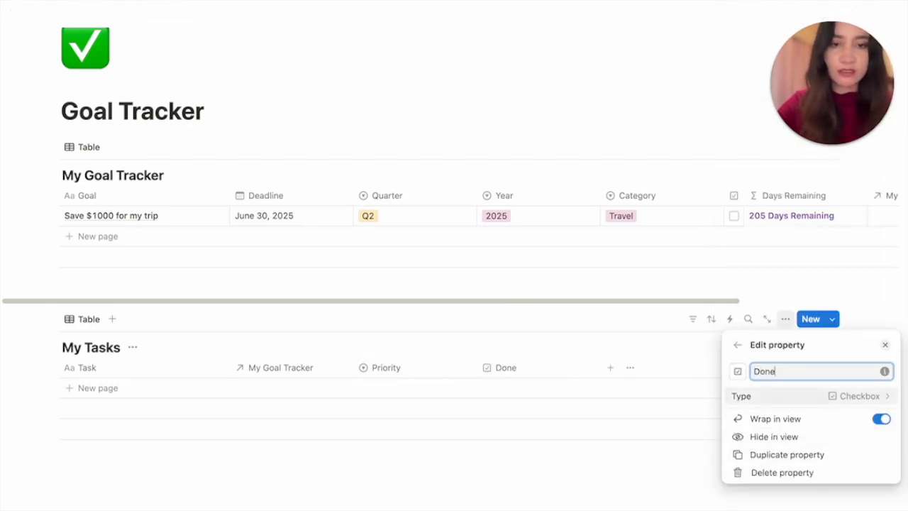
pyautogui.click(517, 475)
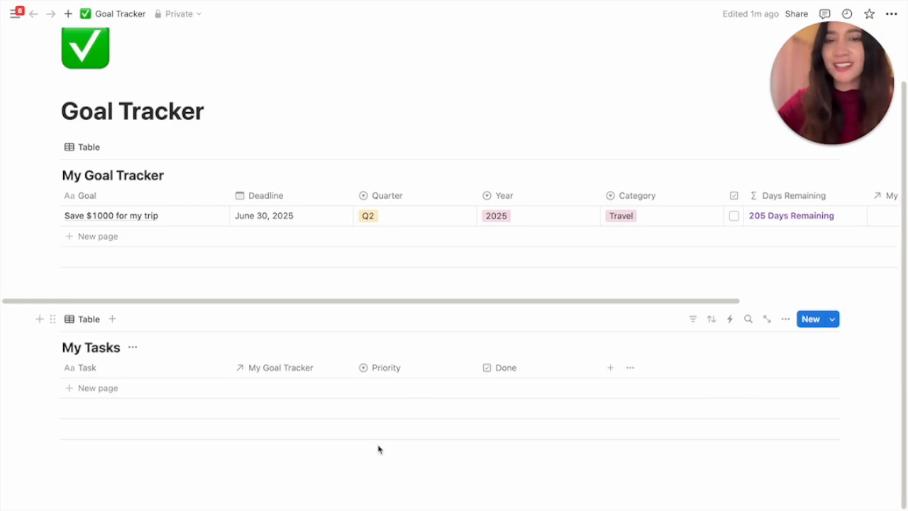
# Add the tasks "Sell used items" with Medium priority and "Take online surveys" with Low priority, both linked to the goal "Save $1000 for my trip"
pyautogui.click(108, 391)
pyautogui.write('Sel')
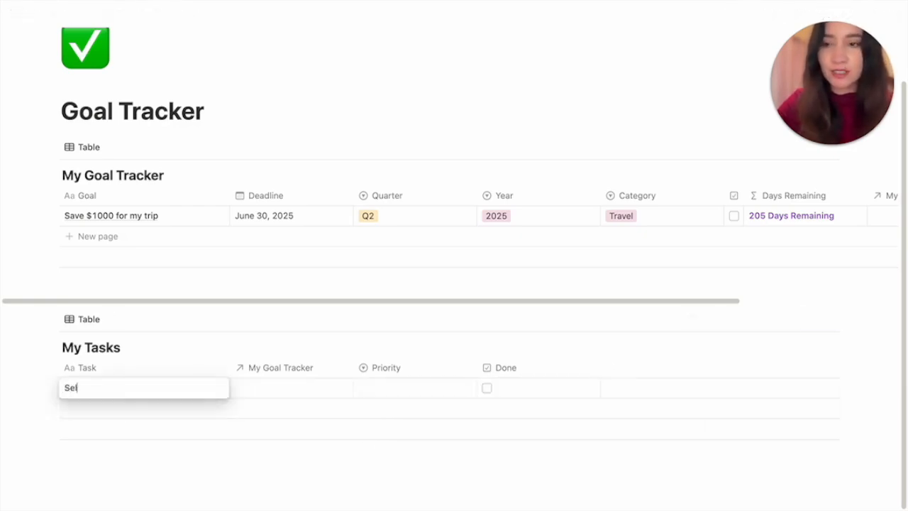
pyautogui.write('l used items')
pyautogui.click(292, 391)
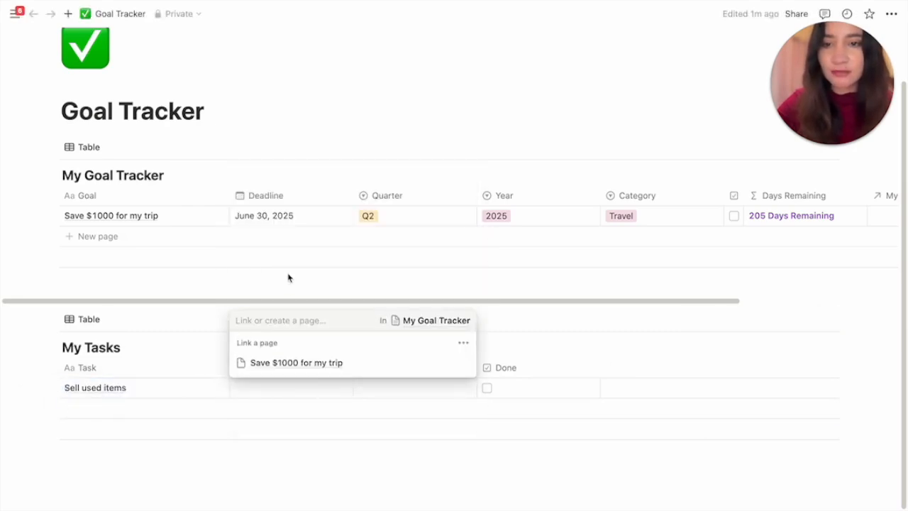
pyautogui.click(300, 362)
pyautogui.click(404, 391)
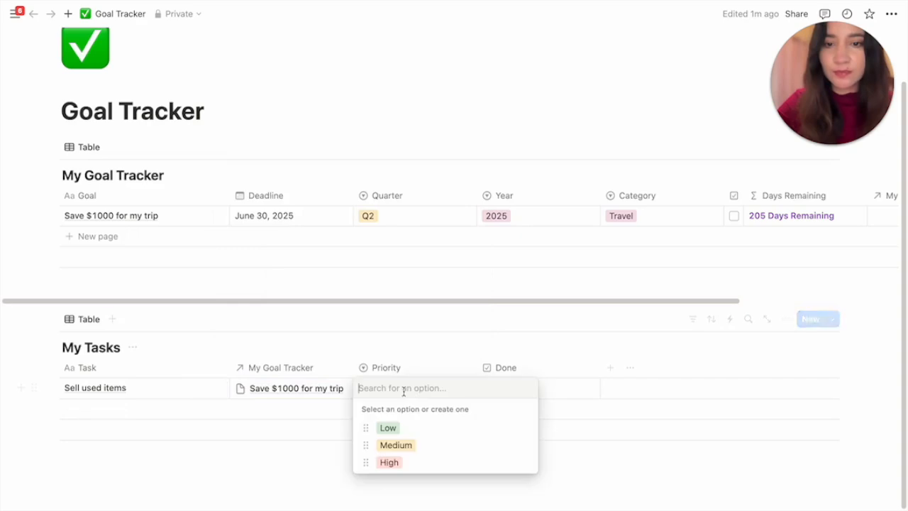
pyautogui.click(417, 445)
pyautogui.click(510, 467)
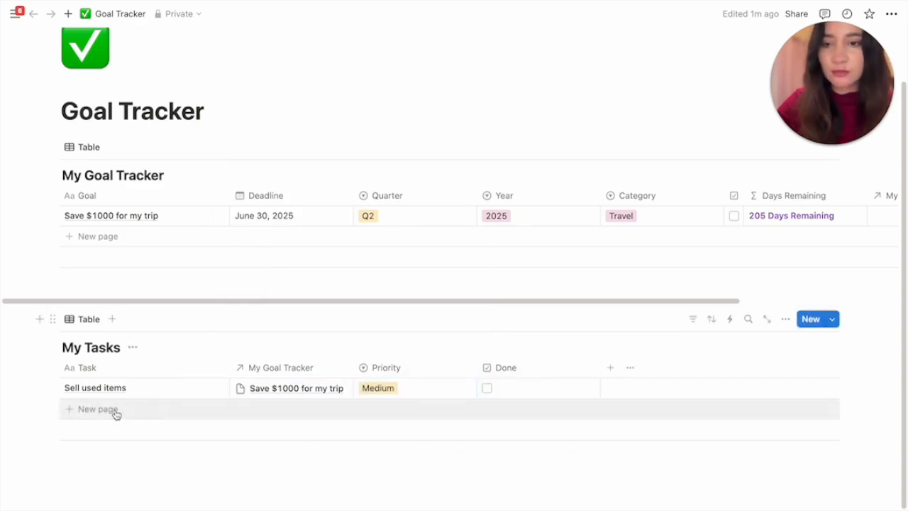
pyautogui.click(116, 412)
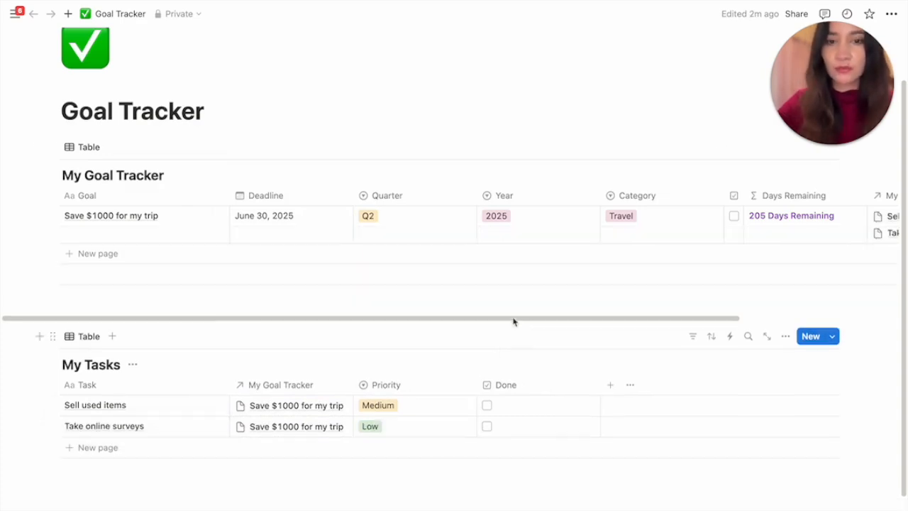
# Add a rollup property named "Progress" to the My Goal Tracker database
pyautogui.moveTo(500, 322); pyautogui.dragTo(674, 324)
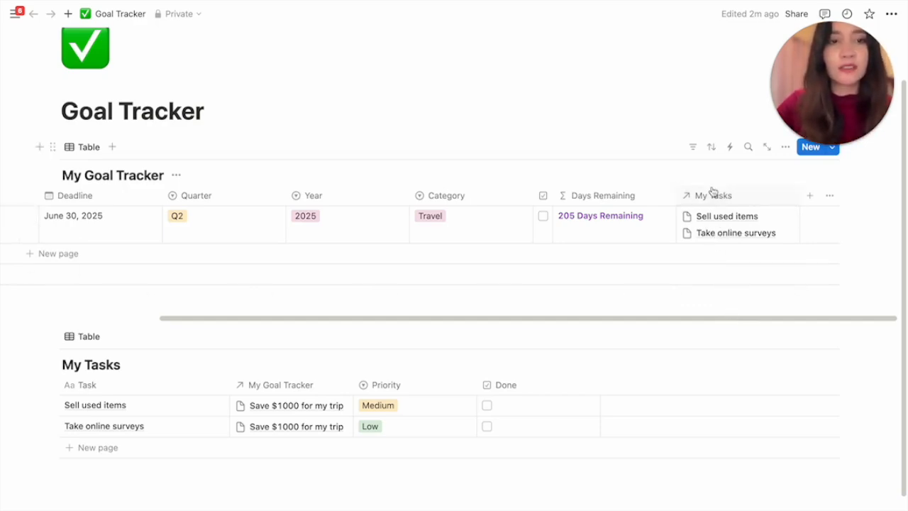
pyautogui.click(808, 201)
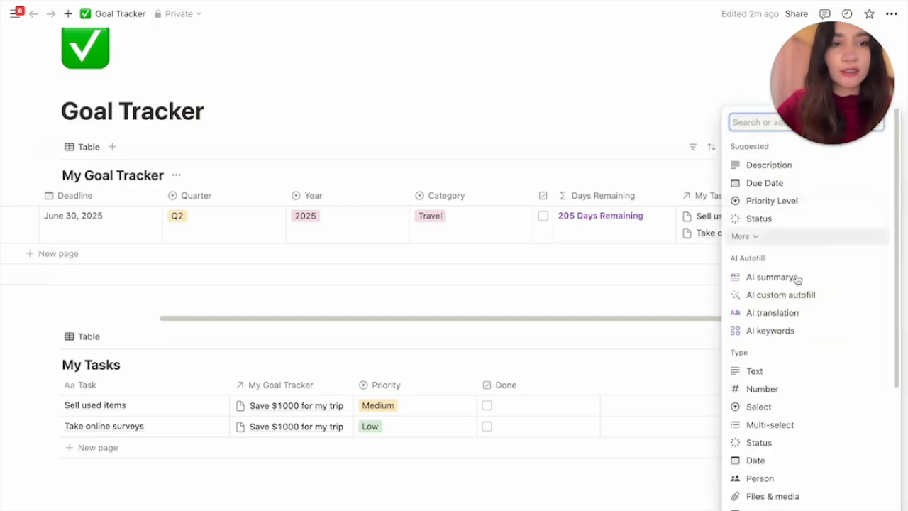
pyautogui.scroll(-1, 794, 450)
pyautogui.scroll(-2, 780, 436)
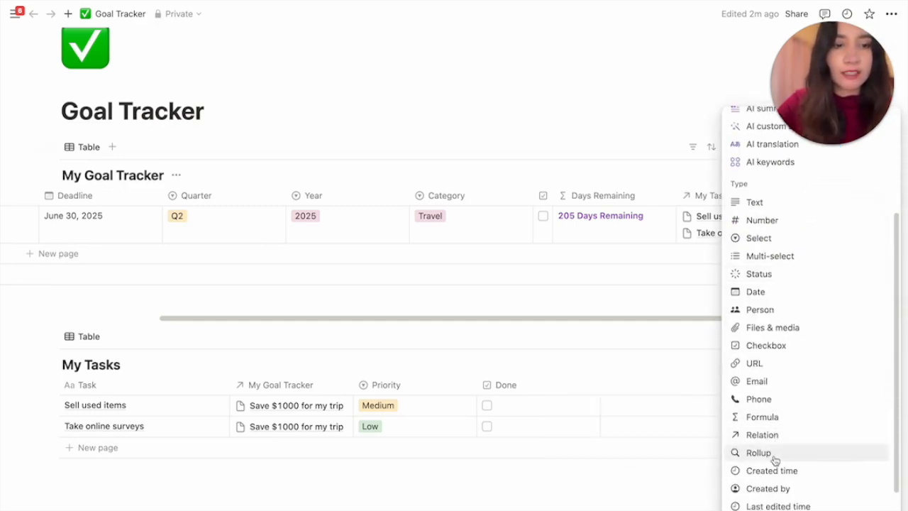
pyautogui.click(772, 456)
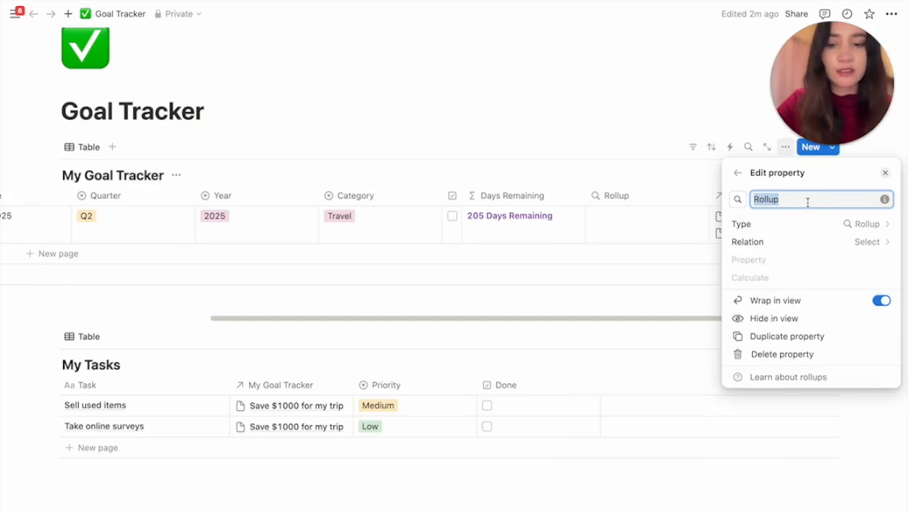
pyautogui.write('Progress')
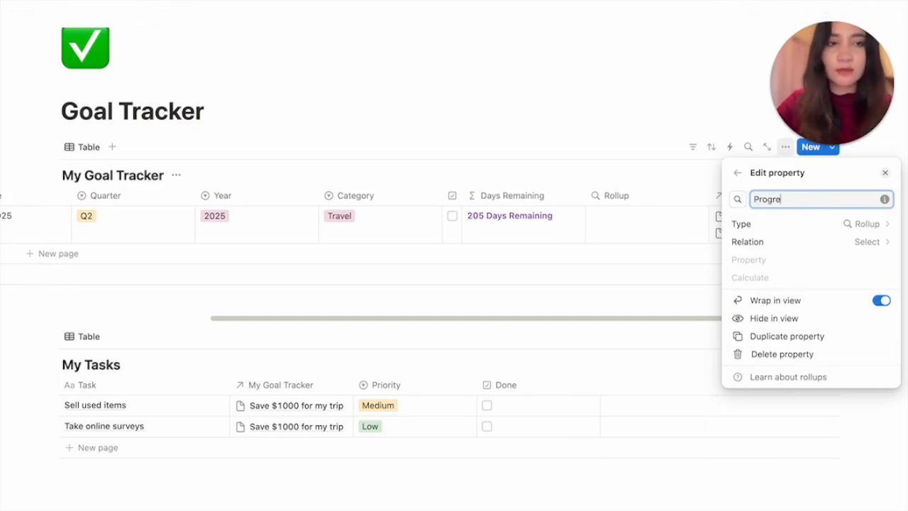
# Configure the Progress rollup to use the My Tasks relation and its Done property, calculated as Percent checked
pyautogui.click(857, 243)
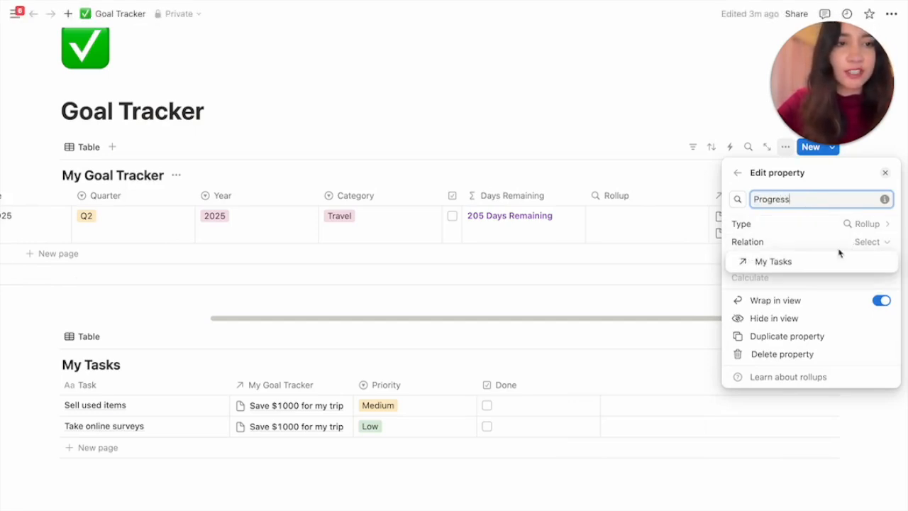
pyautogui.click(799, 263)
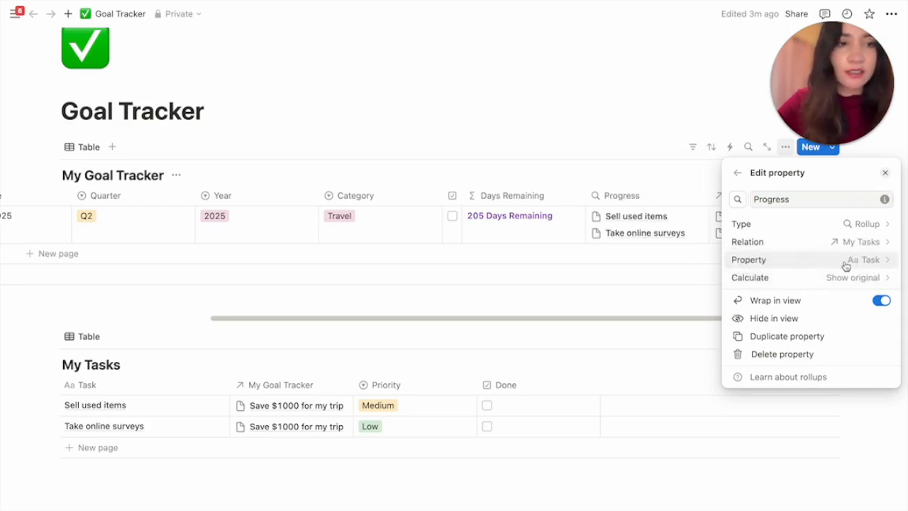
pyautogui.click(871, 260)
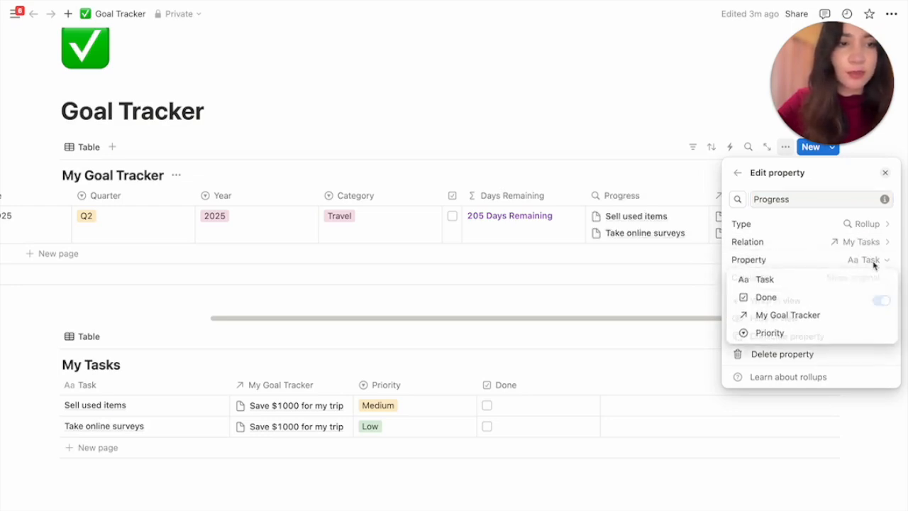
pyautogui.click(813, 300)
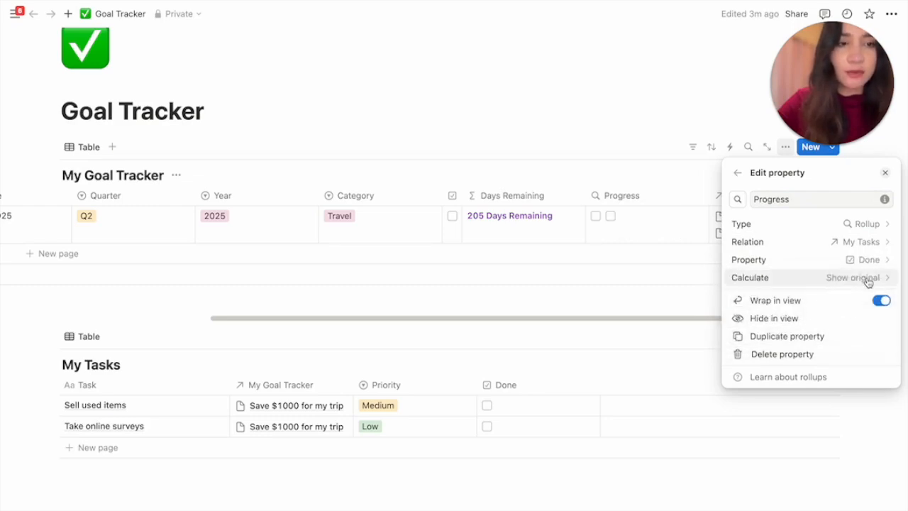
pyautogui.click(868, 281)
pyautogui.moveTo(823, 333)
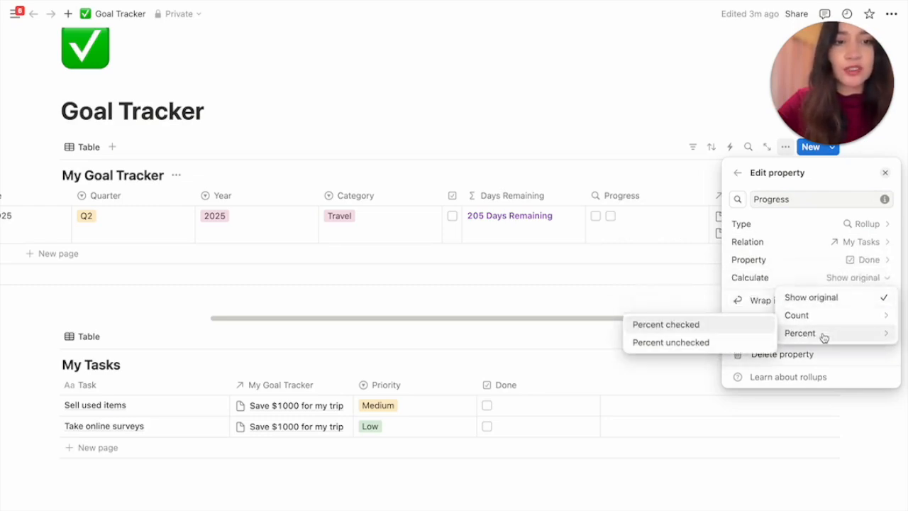
pyautogui.click(708, 326)
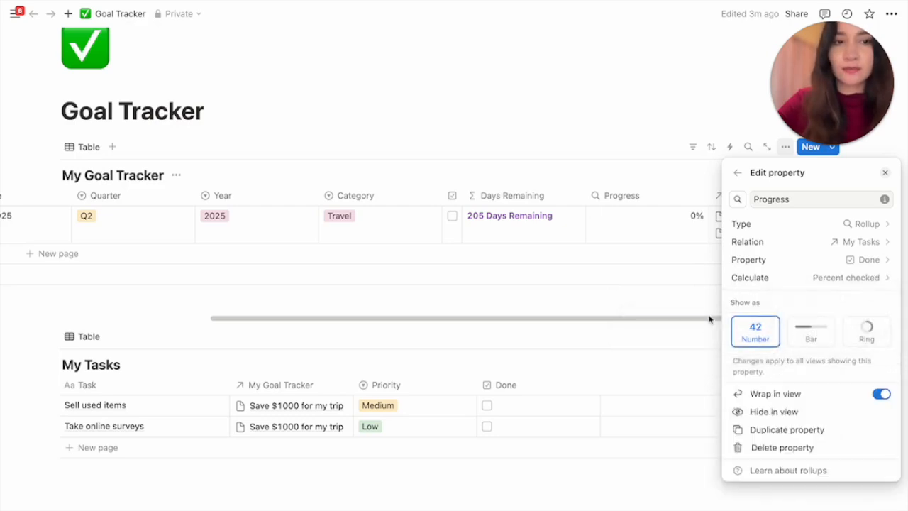
# Display the Progress rollup as a bar and mark the "Sell used items" task as done
pyautogui.click(811, 332)
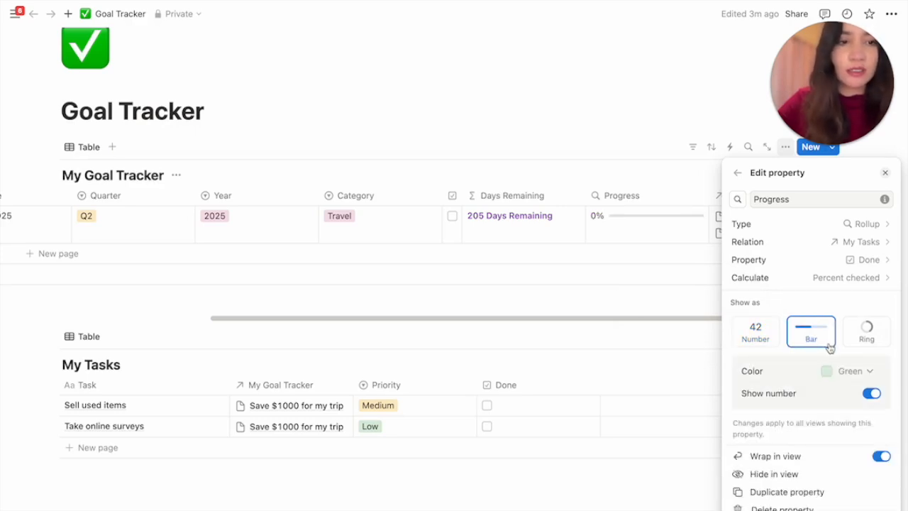
pyautogui.click(640, 306)
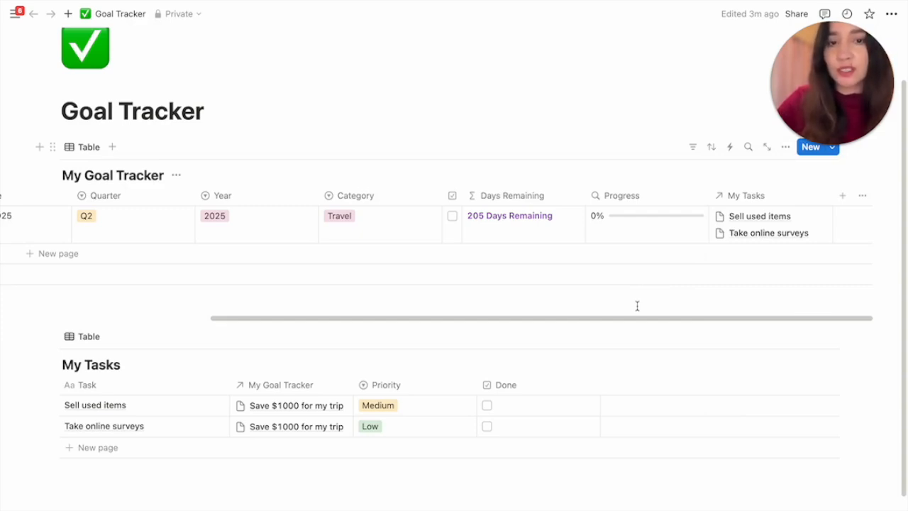
pyautogui.click(487, 406)
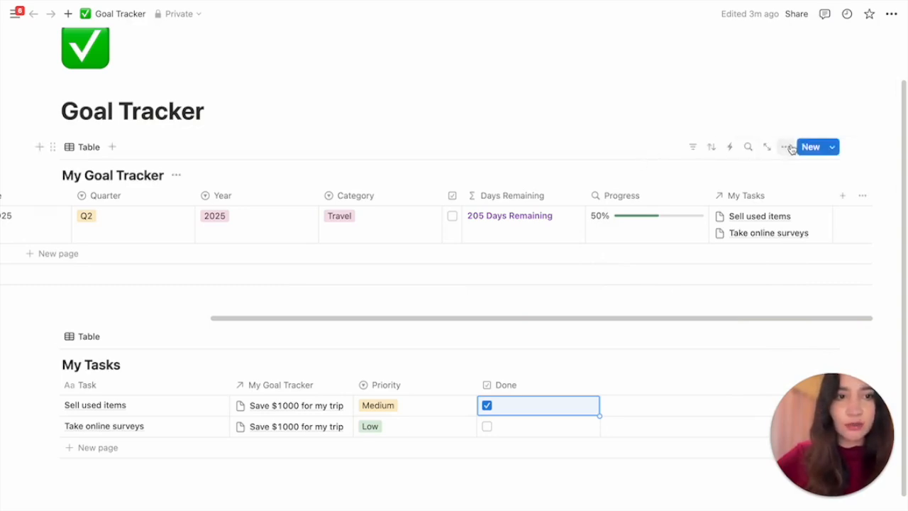
# Change the My Goal Tracker view to a Gallery layout with the card preview set to None
pyautogui.click(787, 147)
pyautogui.click(761, 217)
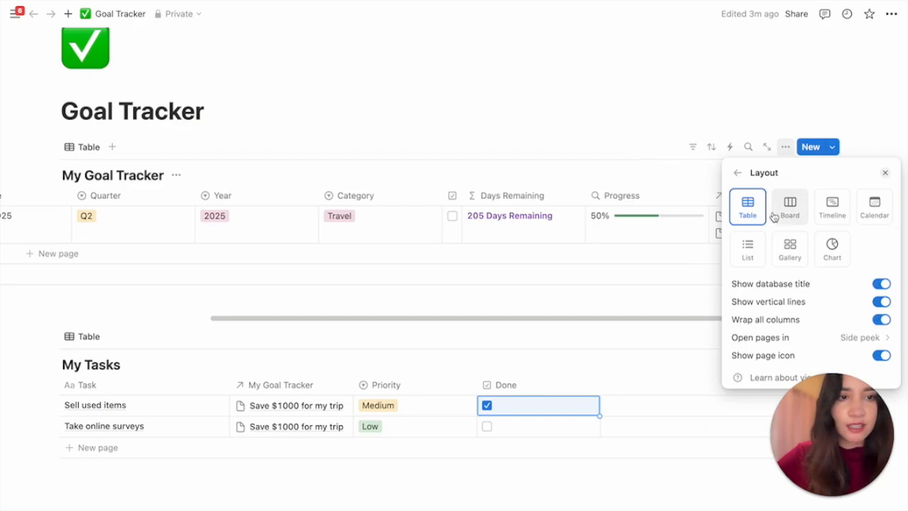
pyautogui.click(788, 252)
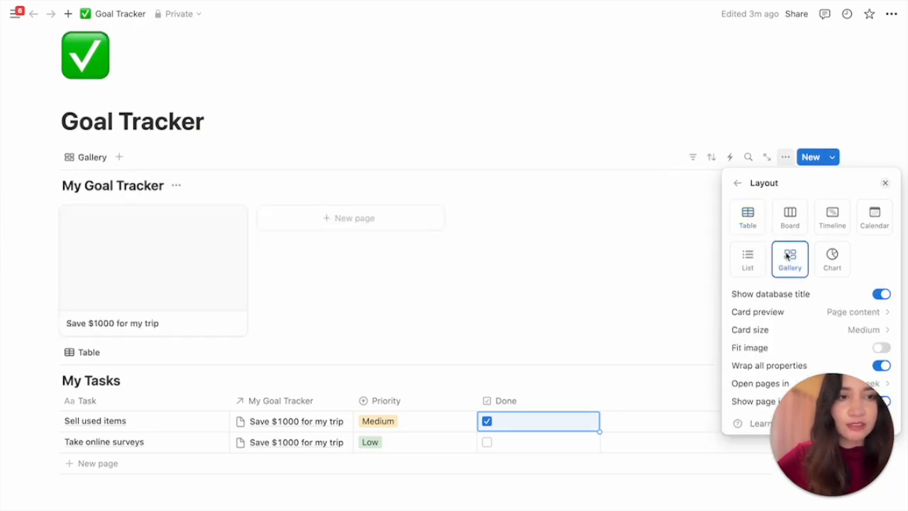
pyautogui.click(851, 316)
pyautogui.click(816, 333)
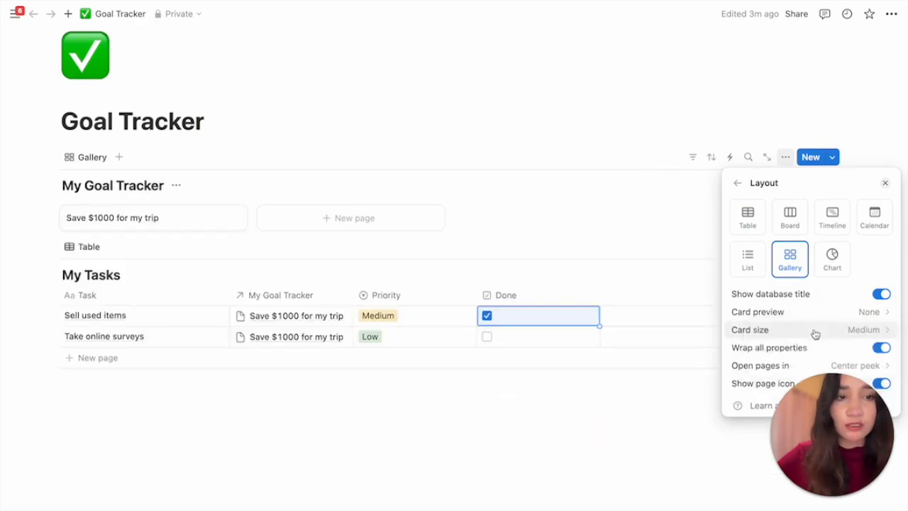
# Show the Deadline, Days Remaining, Category, Done and Progress properties on the My Goal Tracker gallery cards
pyautogui.click(736, 181)
pyautogui.click(790, 249)
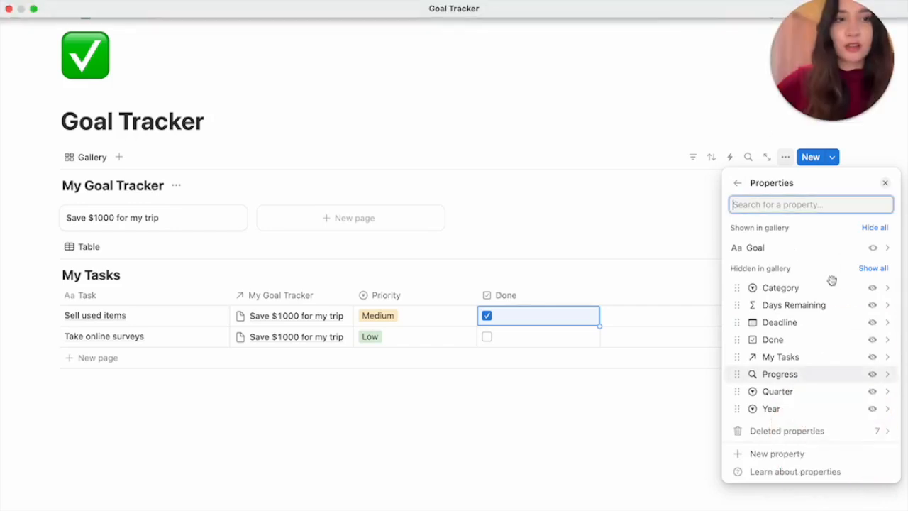
pyautogui.click(873, 323)
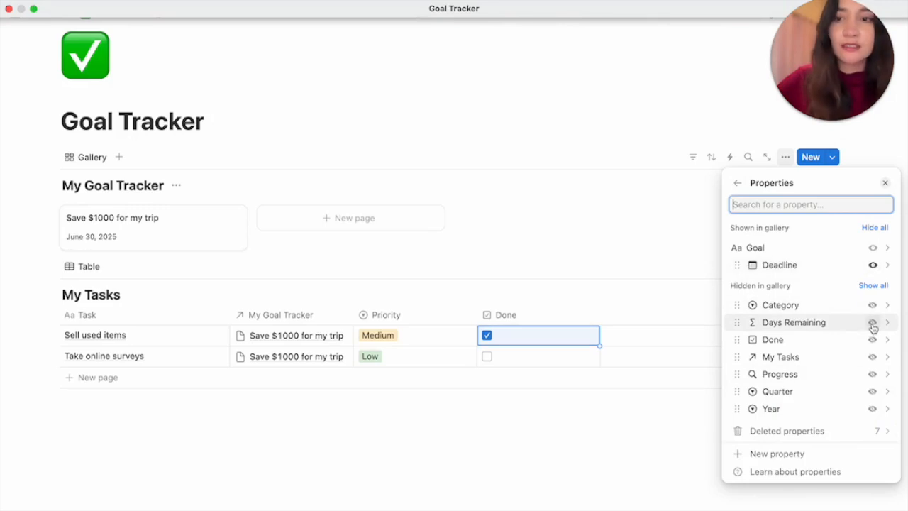
pyautogui.click(873, 324)
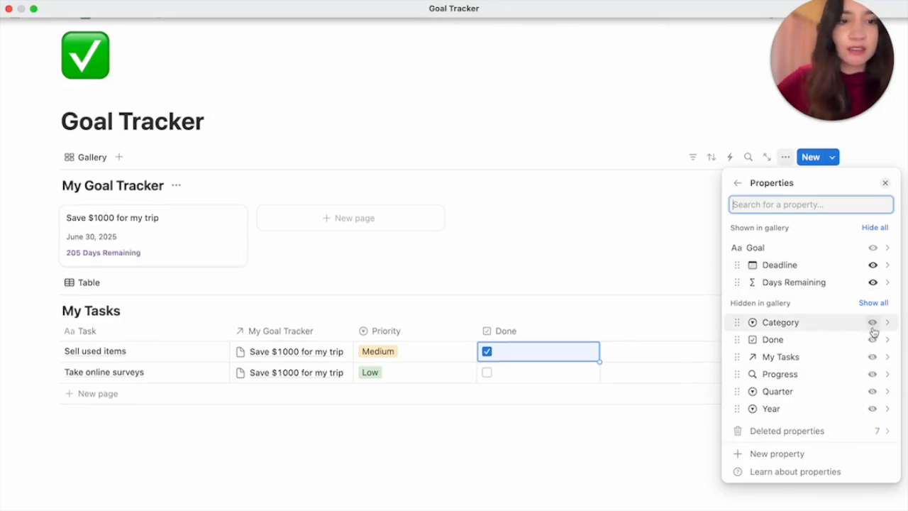
pyautogui.click(873, 322)
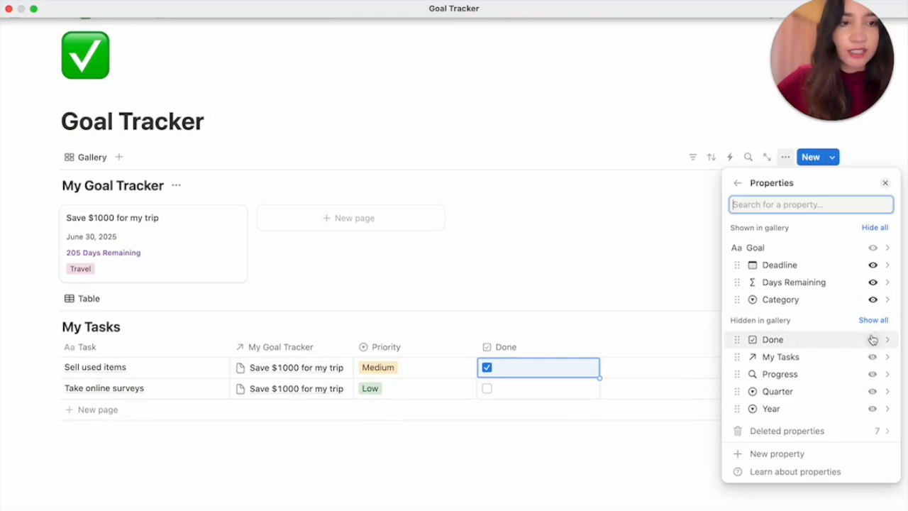
pyautogui.click(873, 340)
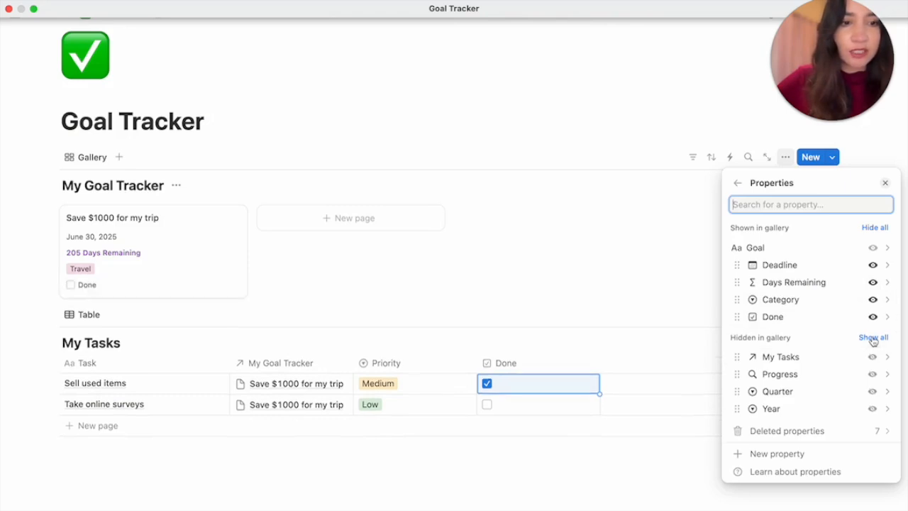
pyautogui.click(873, 375)
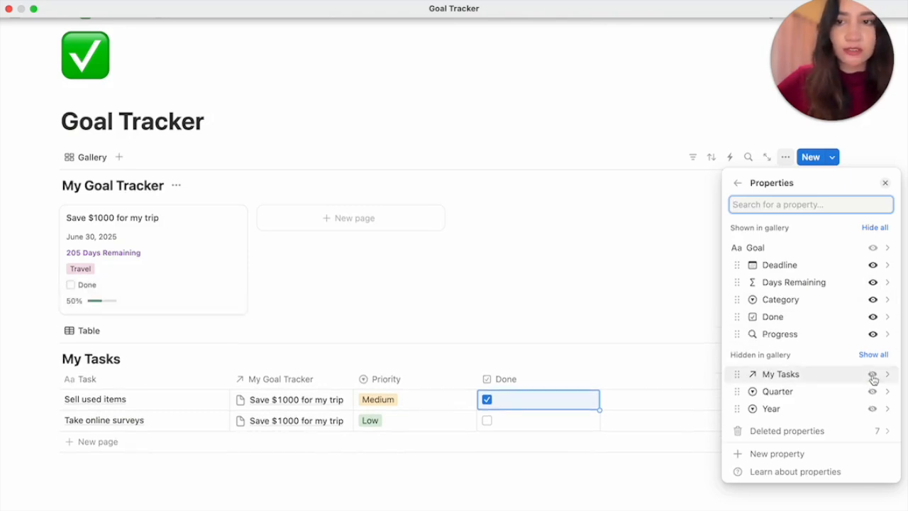
# Reorder the gallery card properties so Progress follows Days Remaining and Category comes last, after Done
pyautogui.click(785, 157)
pyautogui.click(785, 157)
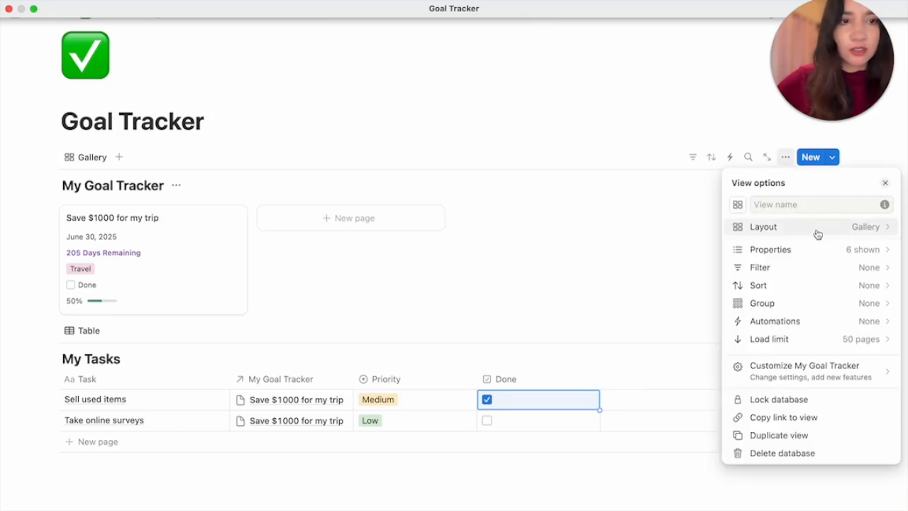
pyautogui.click(838, 252)
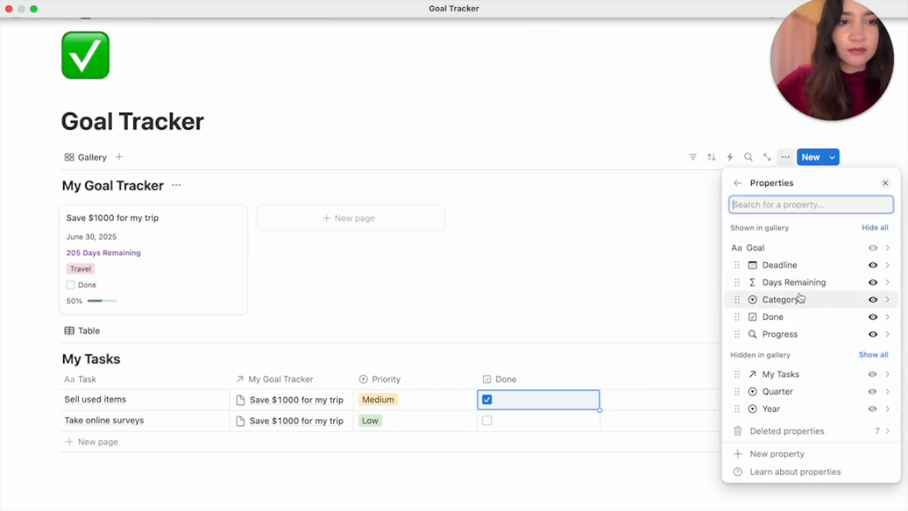
pyautogui.moveTo(789, 334)
pyautogui.mouseDown()
pyautogui.moveTo(785, 318)
pyautogui.moveTo(792, 334)
pyautogui.mouseUp()
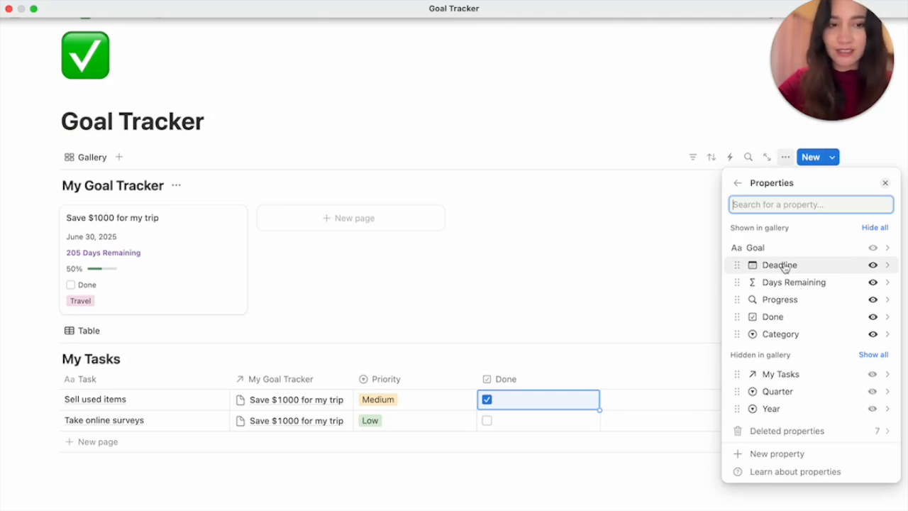
# Add a formula property named "Deadline label" to the My Goal Tracker database
pyautogui.click(760, 455)
pyautogui.scroll(-3, 759, 458)
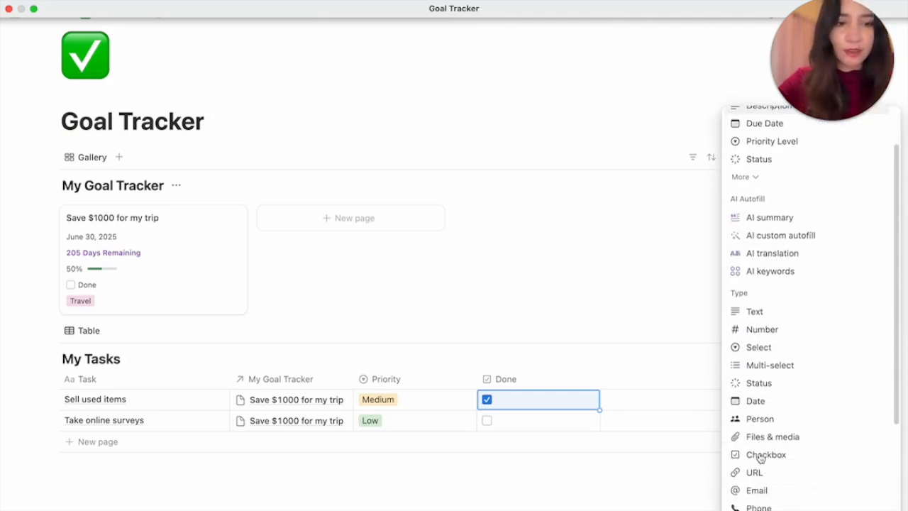
pyautogui.click(761, 497)
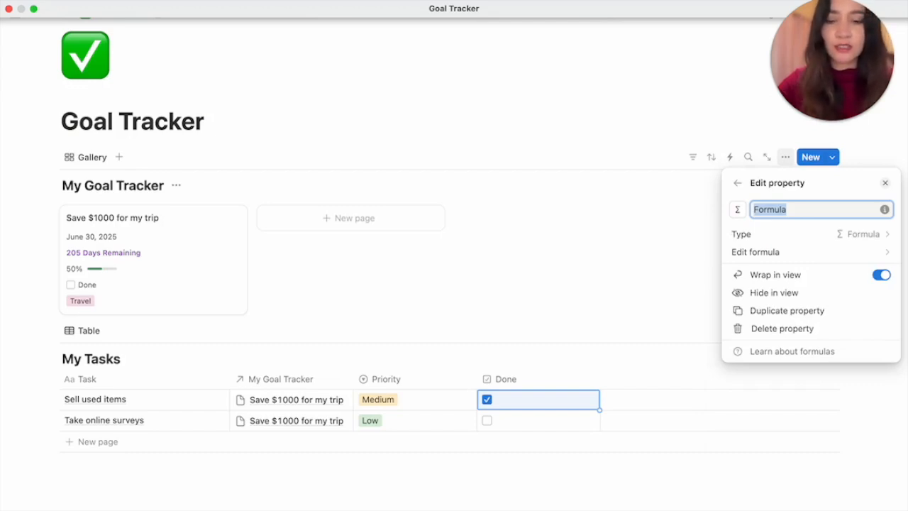
pyautogui.write('Deadline label')
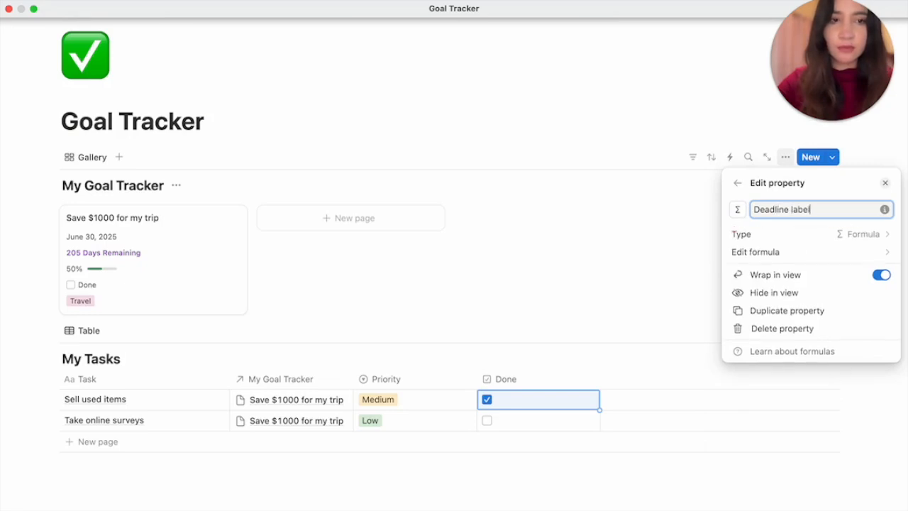
# Set the Deadline label formula to ("Deadline: " + Deadline).style("b"), using the Deadline property, and save it
pyautogui.click(787, 252)
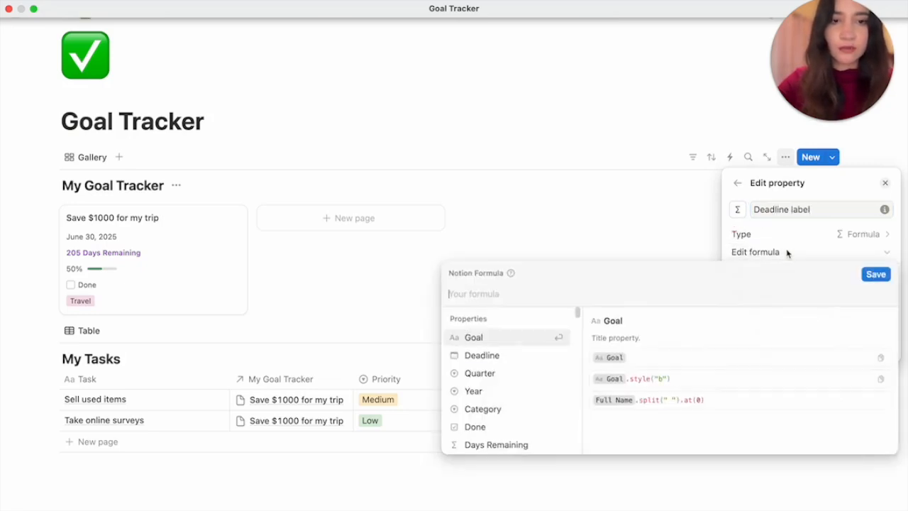
pyautogui.write('i')
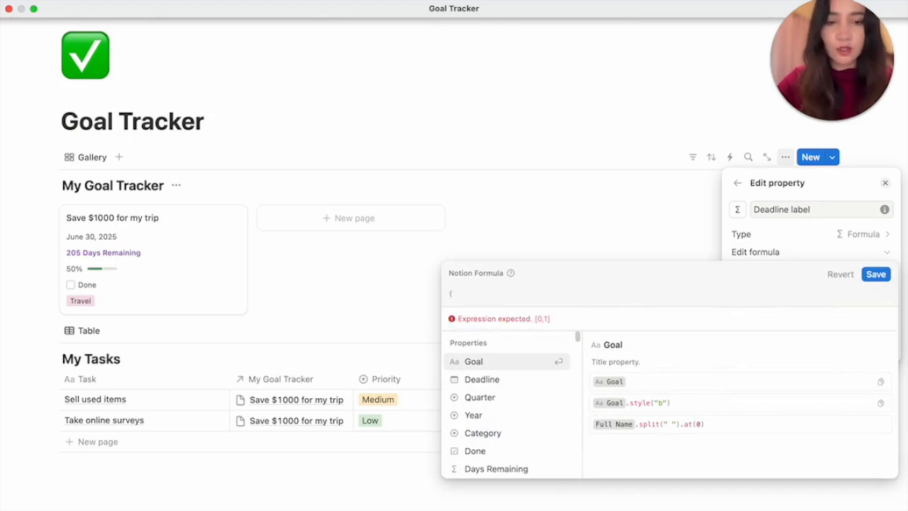
pyautogui.write('"Dead')
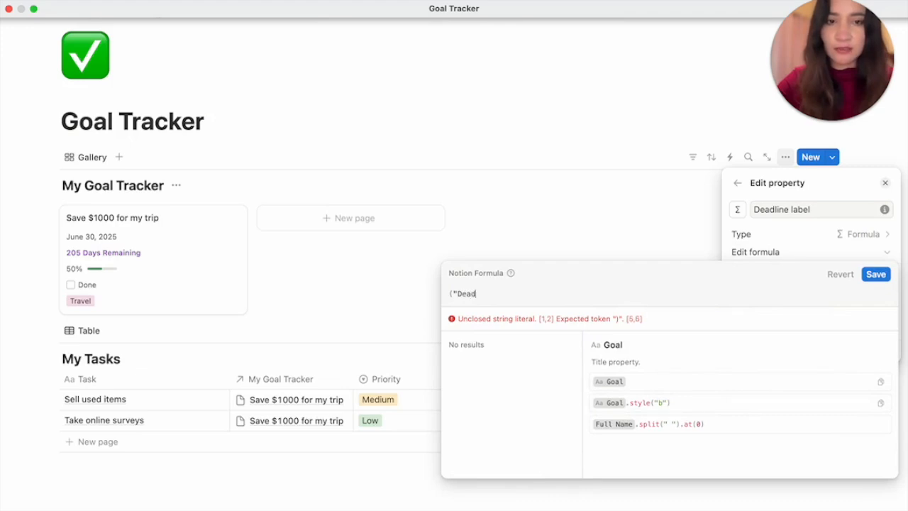
pyautogui.write('line:')
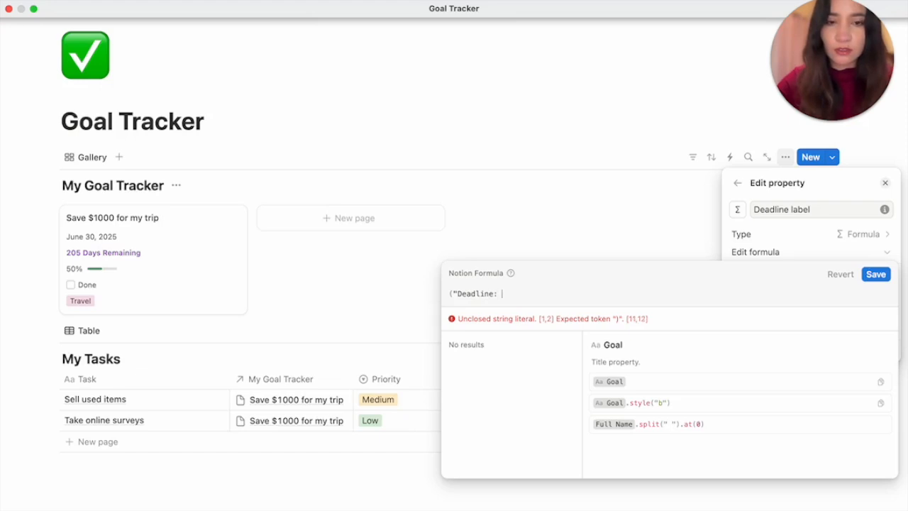
pyautogui.write(' "')
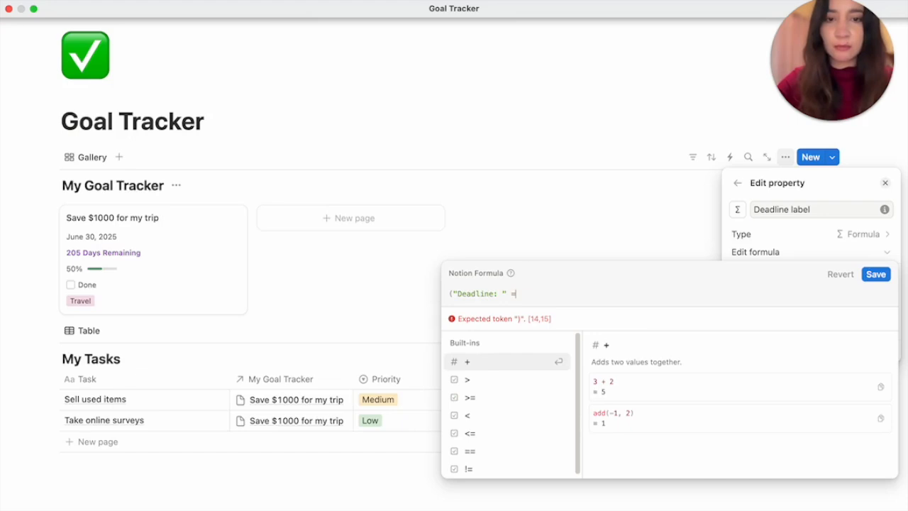
pyautogui.write(' +')
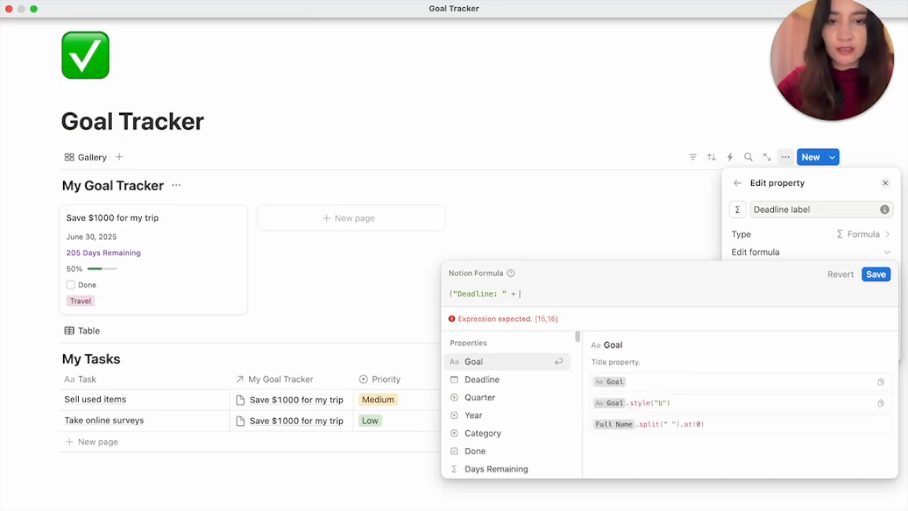
pyautogui.click(483, 381)
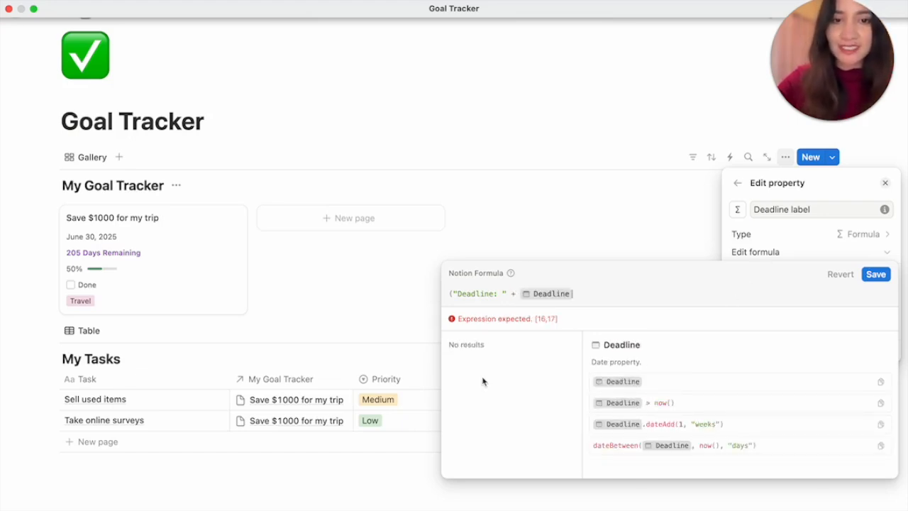
pyautogui.write(')')
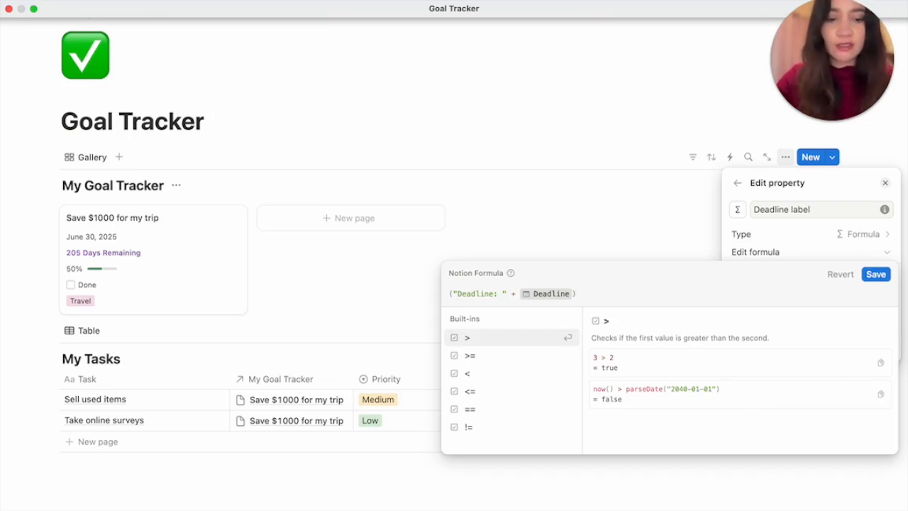
pyautogui.write('.style("')
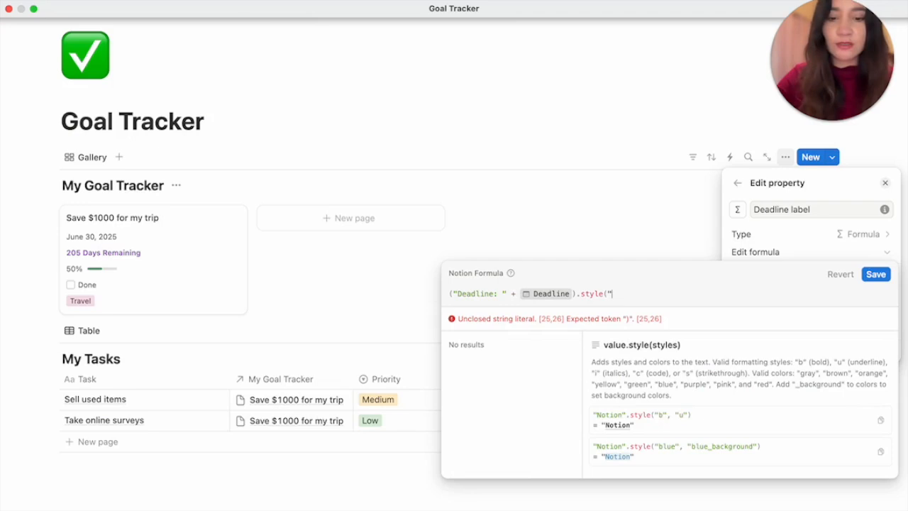
pyautogui.write('b"')
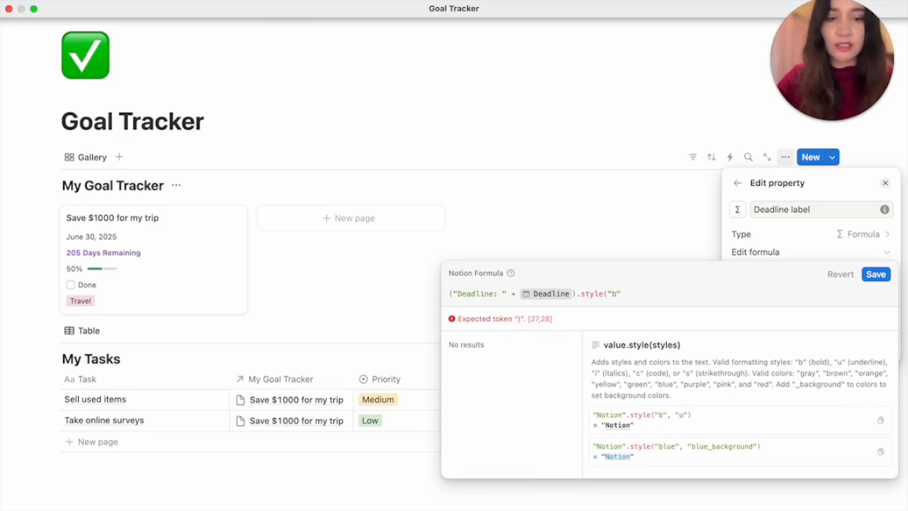
pyautogui.write(')')
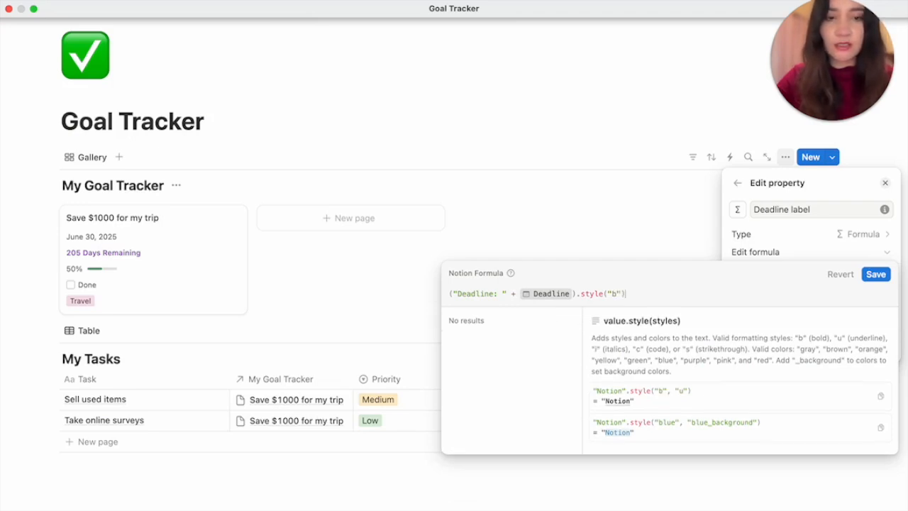
pyautogui.click(875, 275)
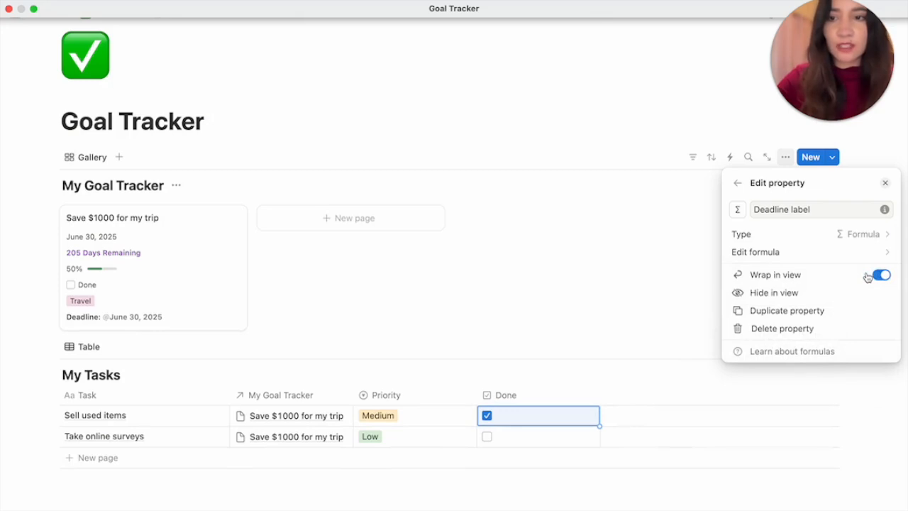
# Move Deadline label directly below Goal in the gallery properties and hide the original Deadline property
pyautogui.click(738, 184)
pyautogui.click(684, 244)
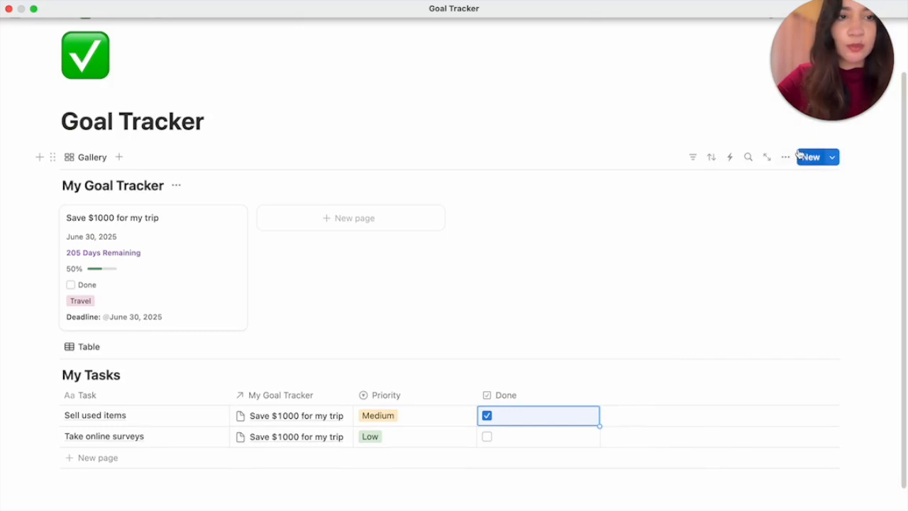
pyautogui.click(785, 156)
pyautogui.click(850, 254)
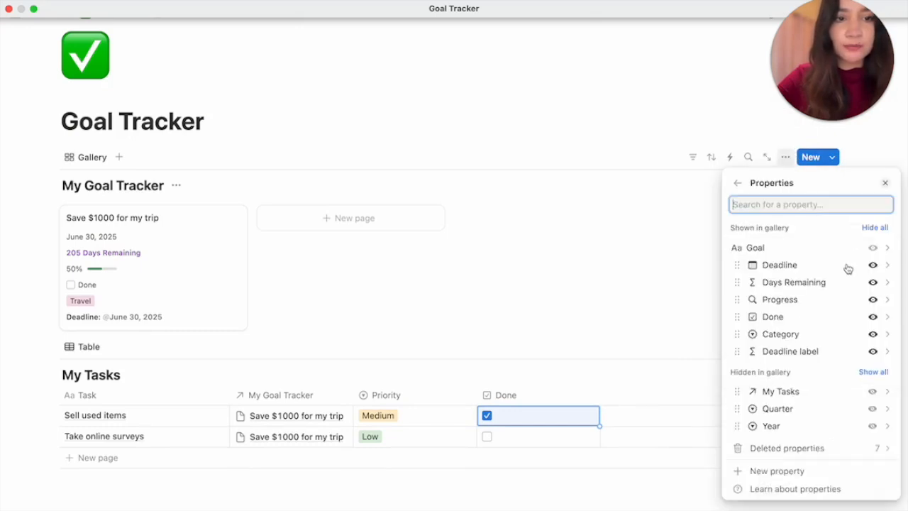
pyautogui.moveTo(802, 353); pyautogui.dragTo(805, 266)
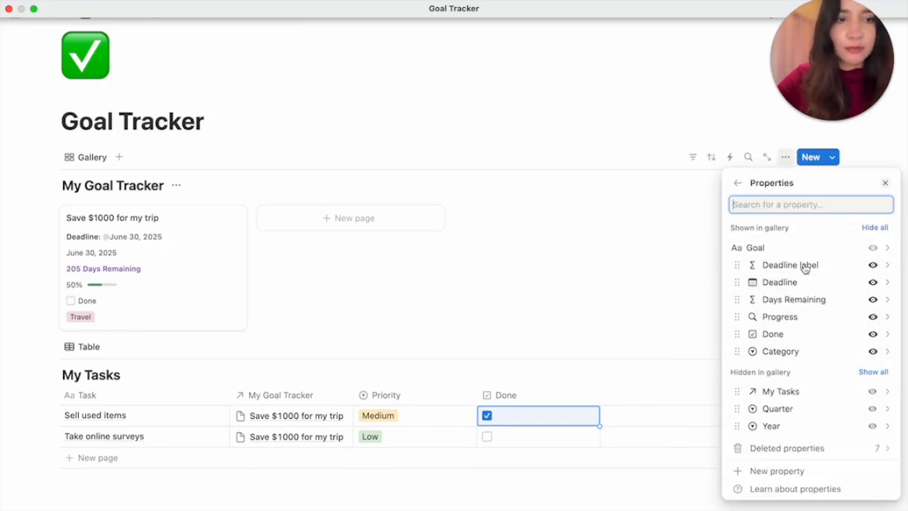
pyautogui.click(874, 283)
pyautogui.press('Escape')
# Hide the My Goal Tracker database title and rename its gallery view to "All Goals"
pyautogui.click(178, 186)
pyautogui.click(183, 246)
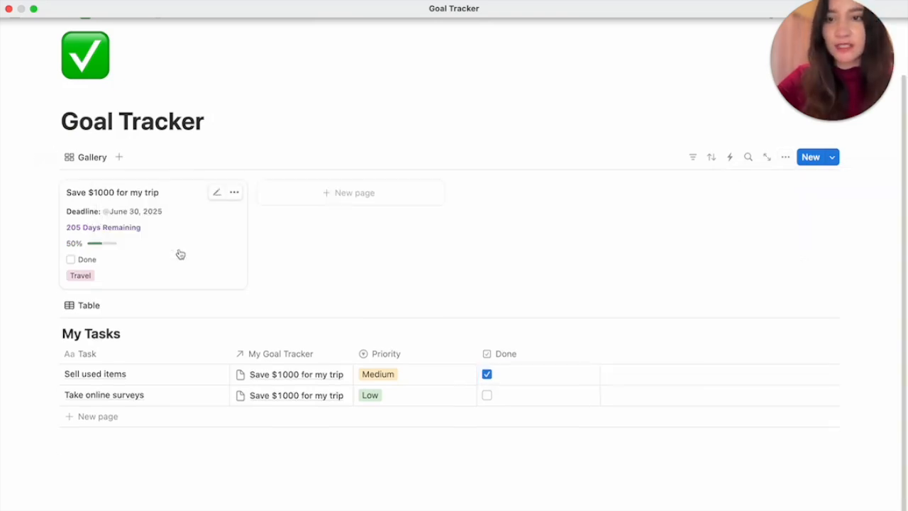
pyautogui.click(91, 158)
pyautogui.click(97, 181)
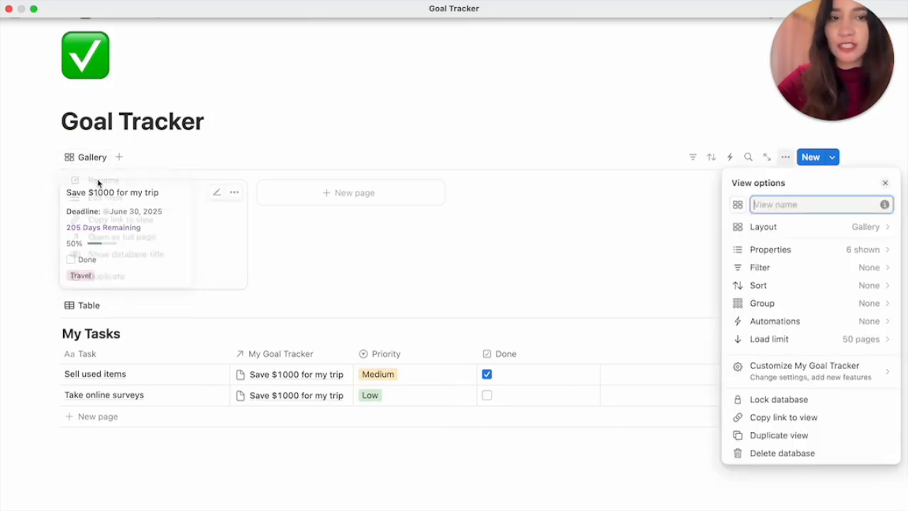
pyautogui.write('All Goals')
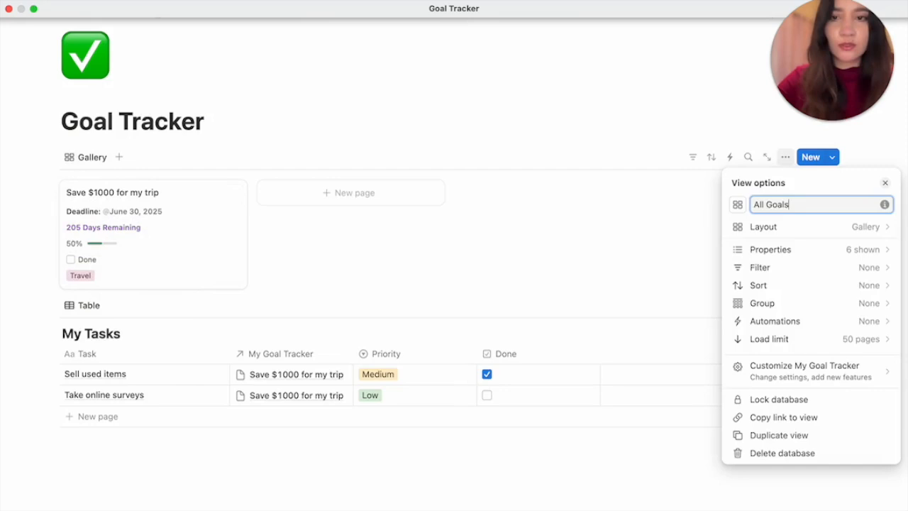
pyautogui.click(287, 123)
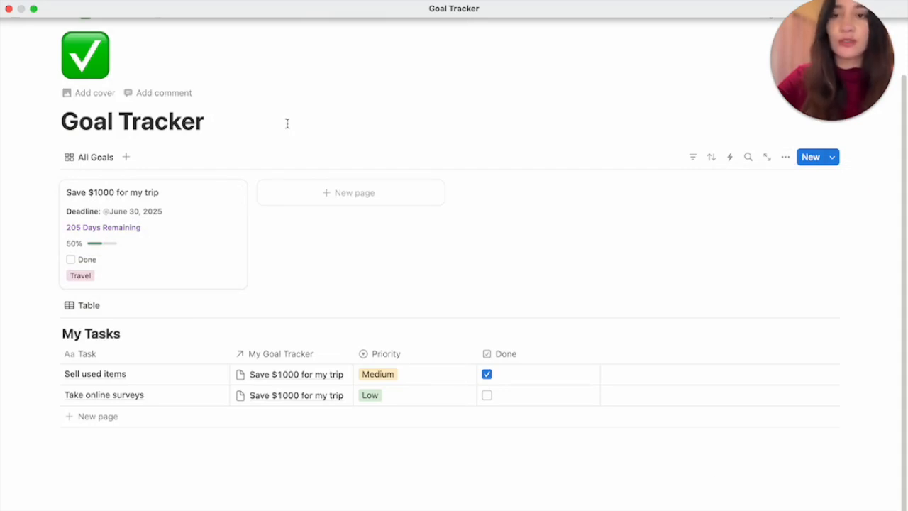
# Duplicate the All Goals view and name the copy "Q1"
pyautogui.click(104, 159)
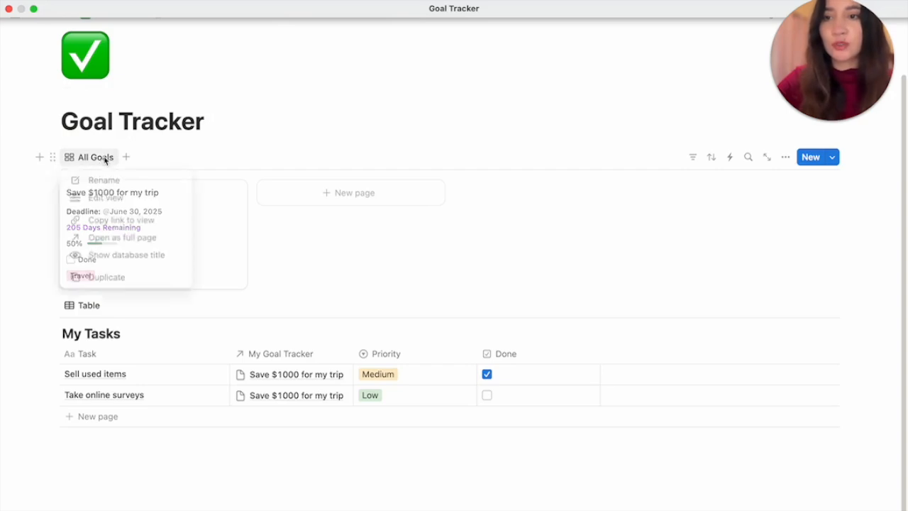
pyautogui.click(134, 276)
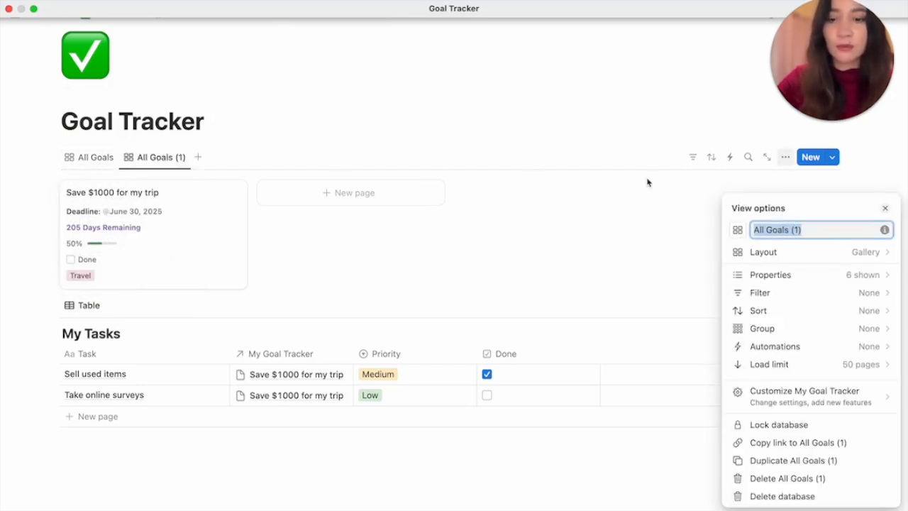
pyautogui.write('Q')
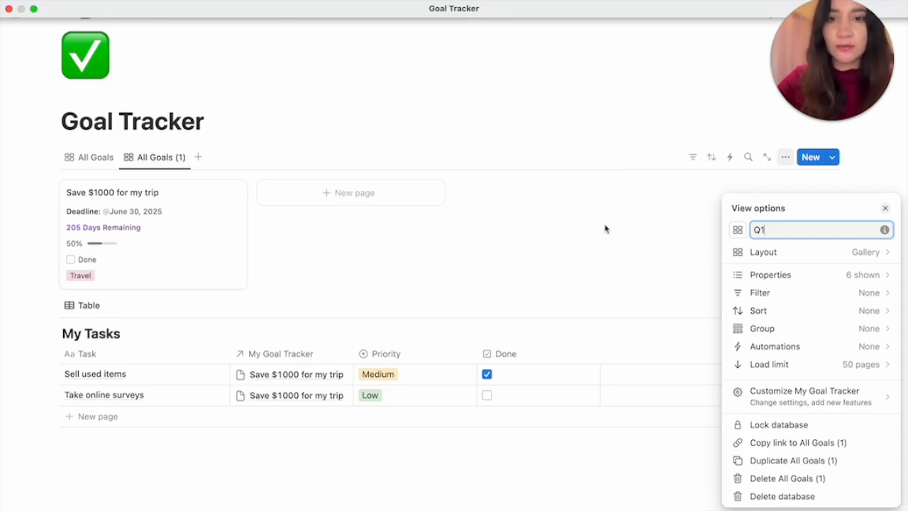
pyautogui.write('1')
pyautogui.click(605, 227)
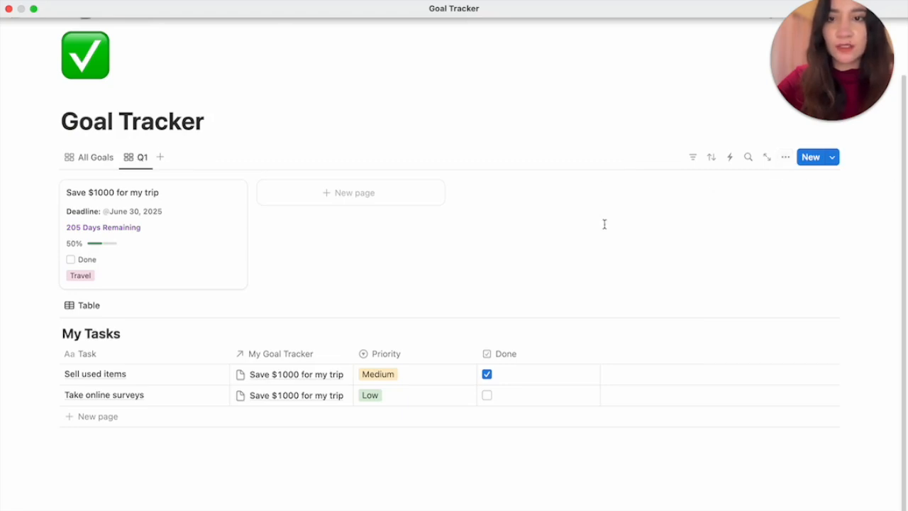
# Filter the Q1 gallery view to goals whose Quarter is Q1
pyautogui.click(693, 158)
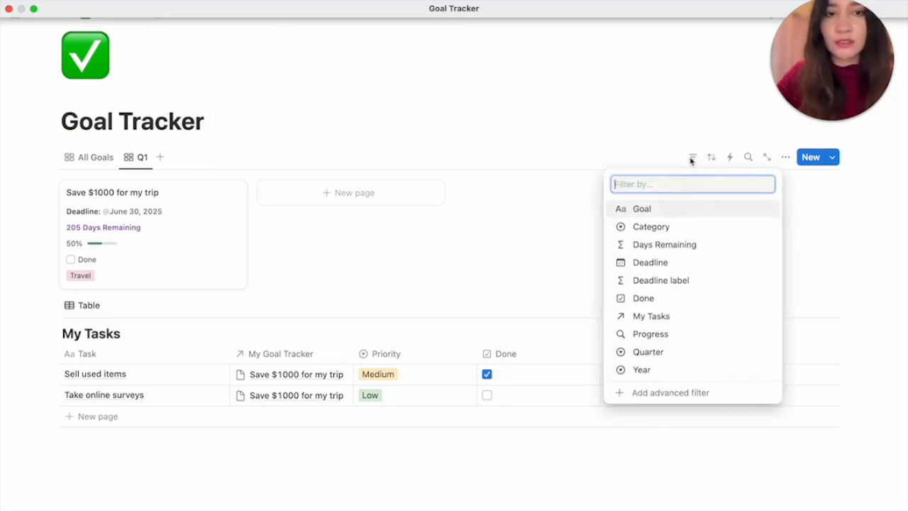
pyautogui.click(645, 352)
pyautogui.click(110, 304)
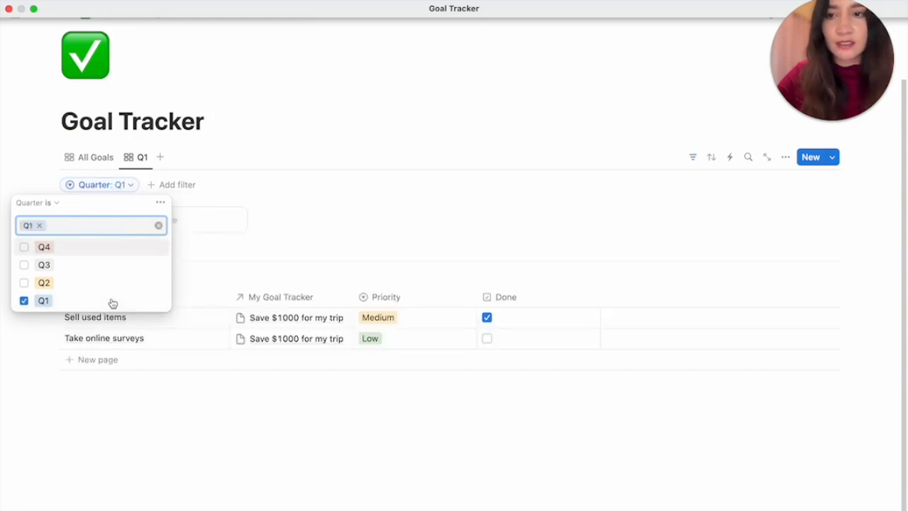
pyautogui.press('Escape')
pyautogui.click(618, 129)
pyautogui.click(694, 160)
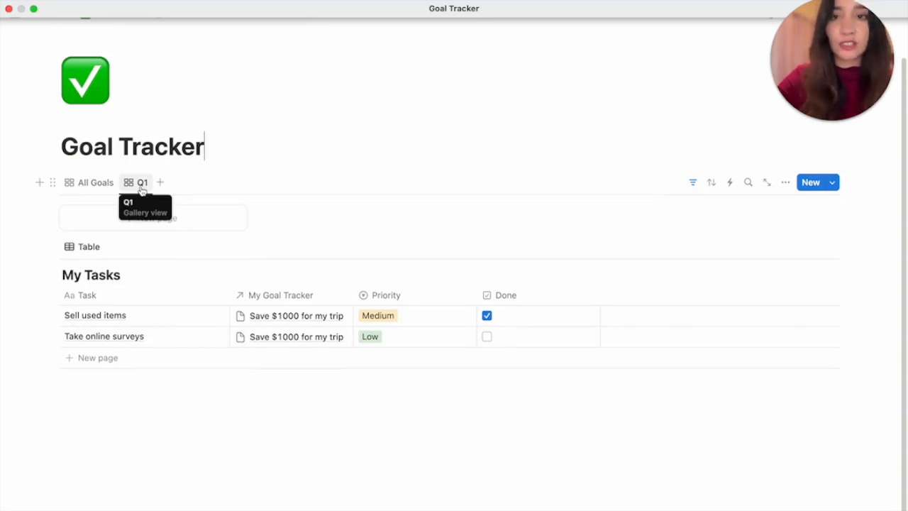
# Add a second filter to the Q1 view so that Year is 2025
pyautogui.click(690, 182)
pyautogui.click(177, 185)
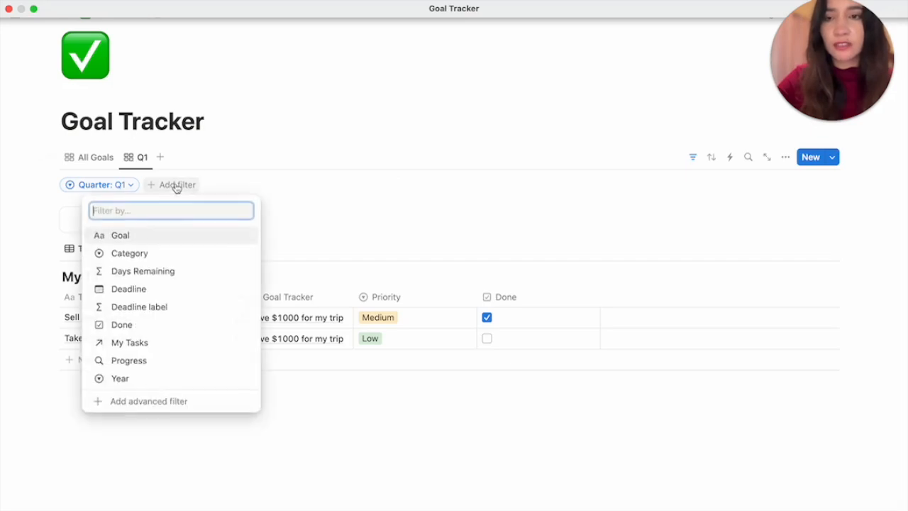
pyautogui.click(140, 380)
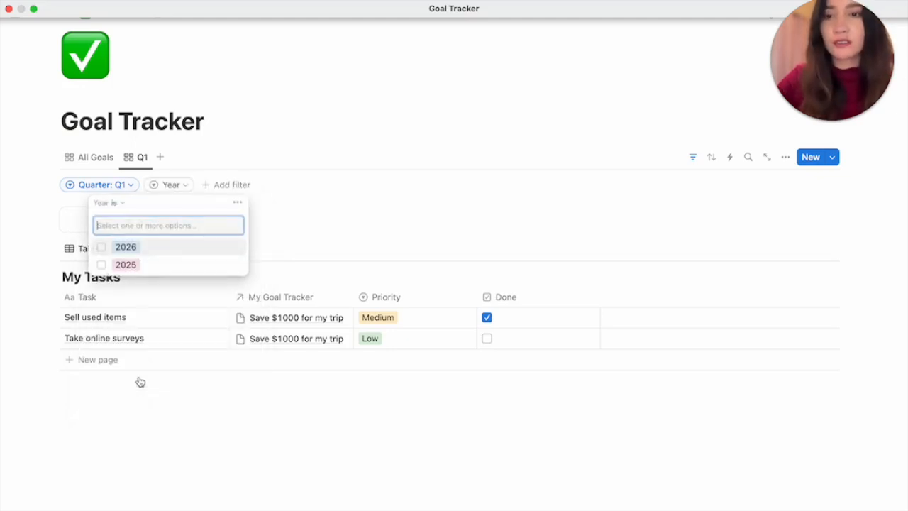
pyautogui.click(166, 267)
pyautogui.click(333, 223)
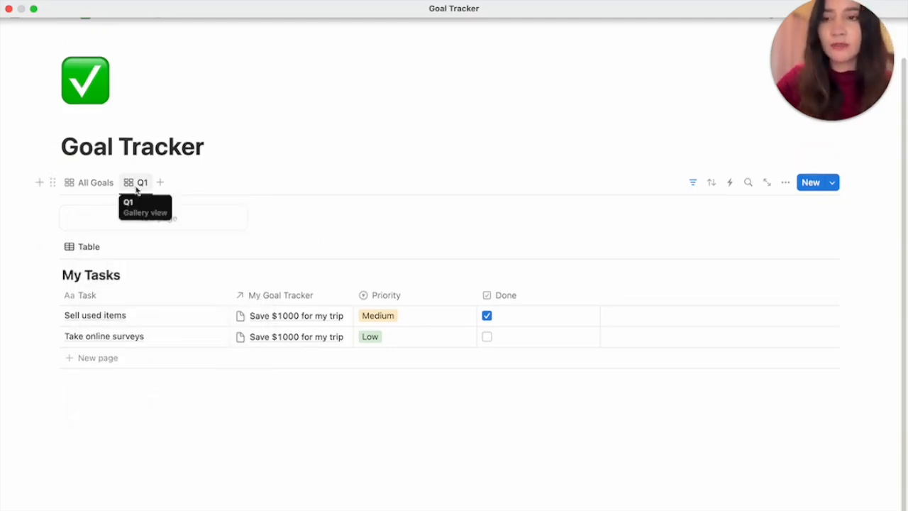
# Duplicate the Q1 view and name the copy "Q2"
pyautogui.click(138, 185)
pyautogui.click(175, 304)
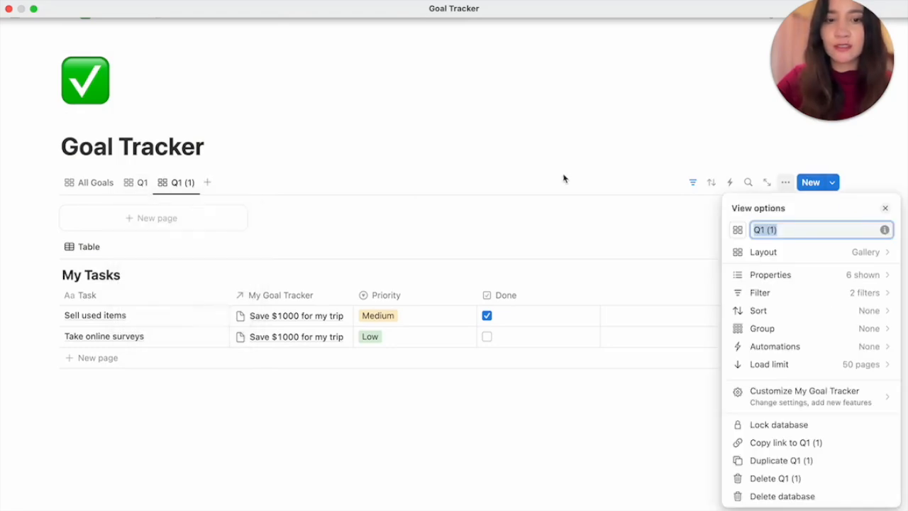
pyautogui.write('Q2')
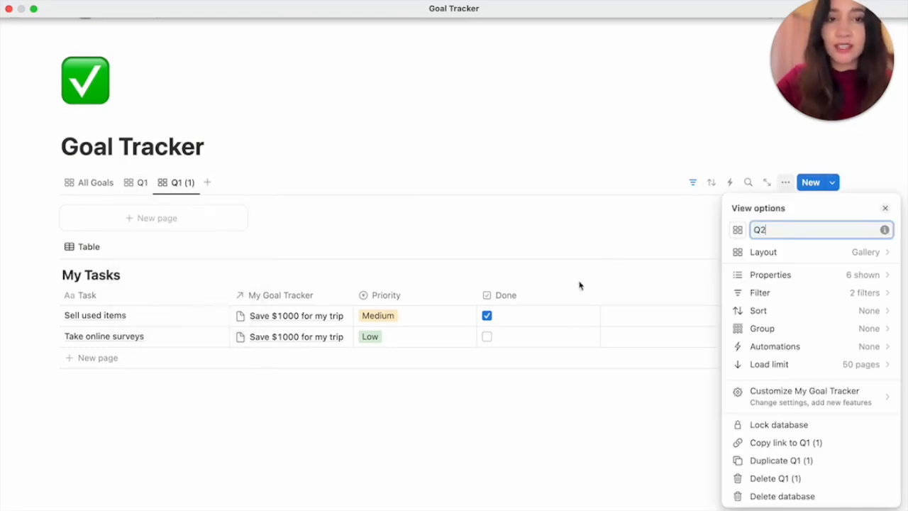
pyautogui.click(596, 224)
# Change the Q2 view's Quarter filter to Q2 only, deselecting Q1
pyautogui.click(691, 183)
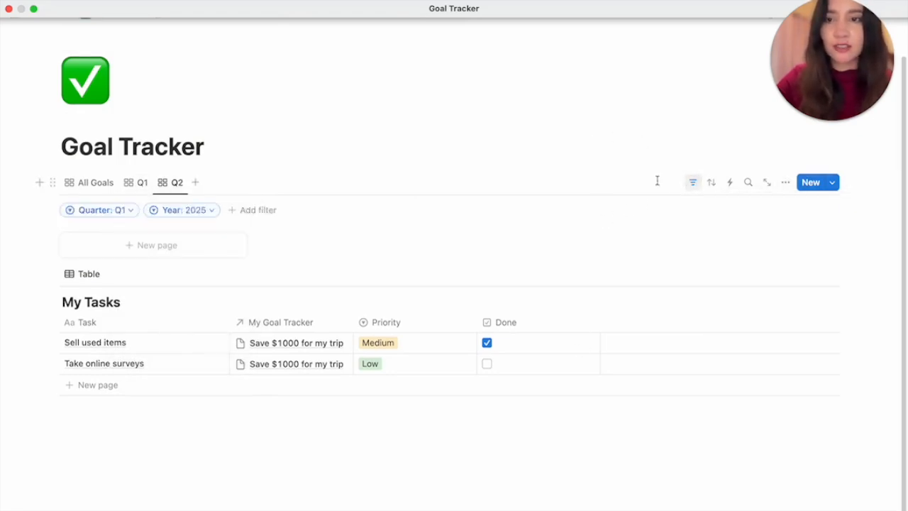
pyautogui.click(115, 211)
pyautogui.click(84, 310)
pyautogui.click(84, 326)
pyautogui.click(694, 183)
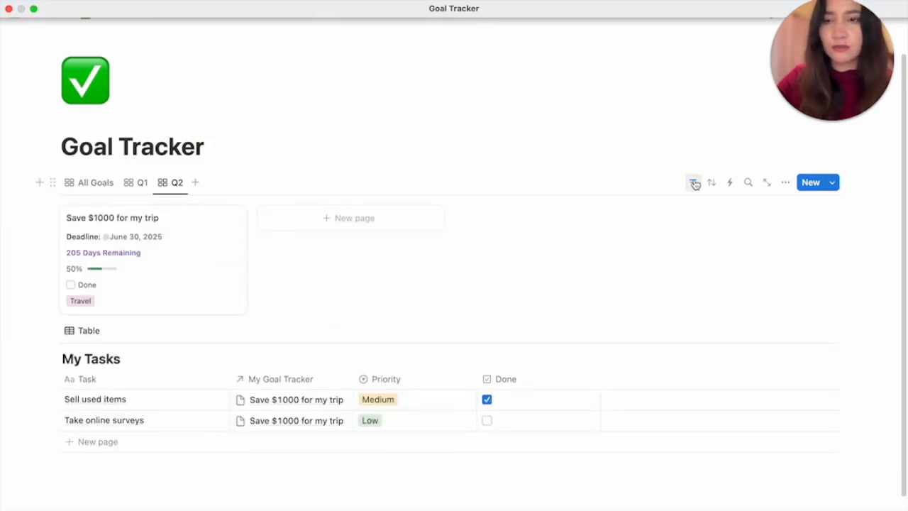
# Duplicate the Q2 view and name the copy "Q3"
pyautogui.click(176, 182)
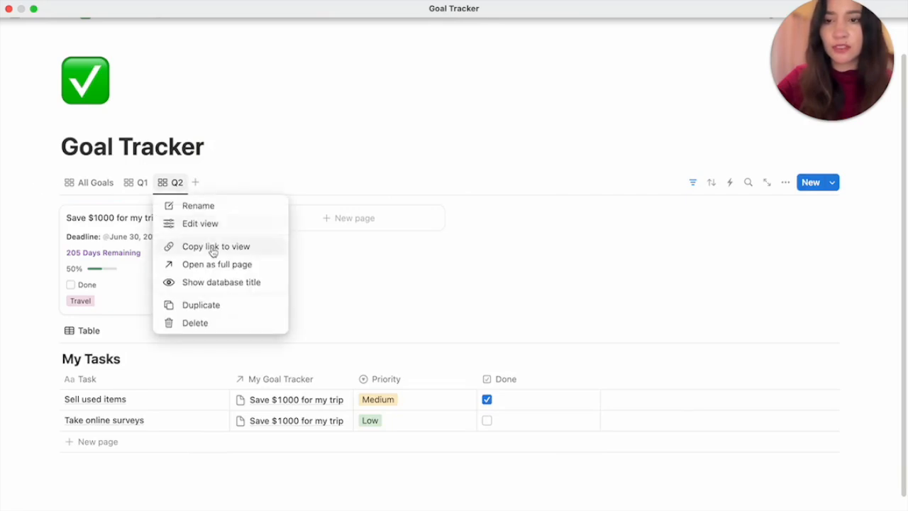
pyautogui.click(202, 316)
pyautogui.write('Q3')
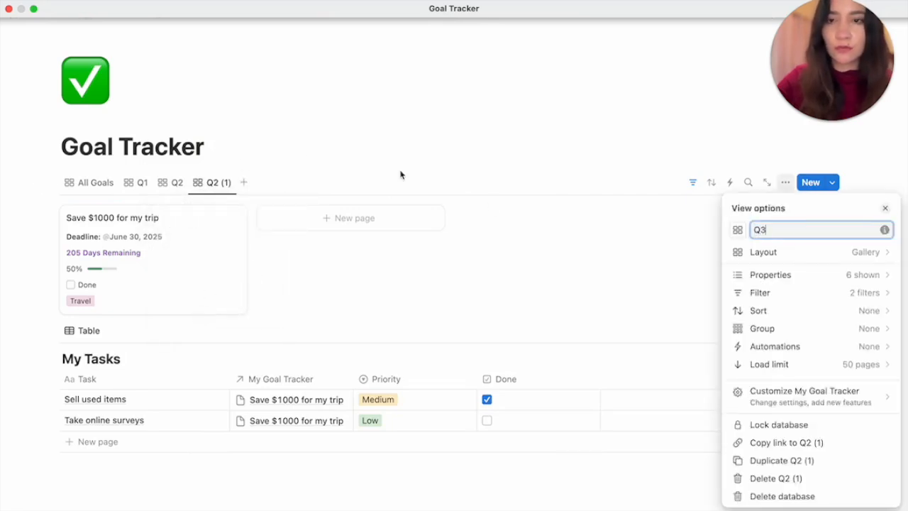
pyautogui.press('Return')
# Change the Q3 view's Quarter filter to Q3 only, deselecting Q2
pyautogui.click(693, 183)
pyautogui.click(123, 210)
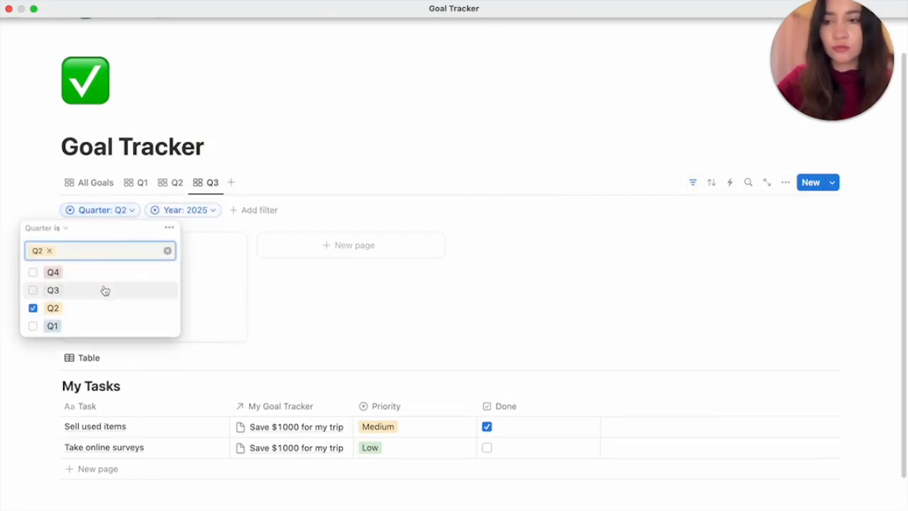
pyautogui.click(104, 291)
pyautogui.click(101, 309)
pyautogui.click(628, 181)
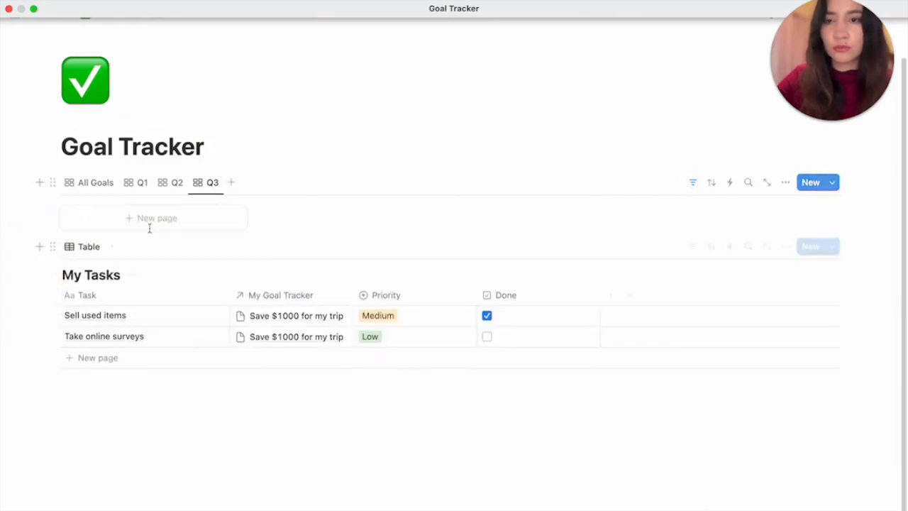
# Duplicate the Q3 view and name the copy "Q4"
pyautogui.click(211, 182)
pyautogui.click(237, 304)
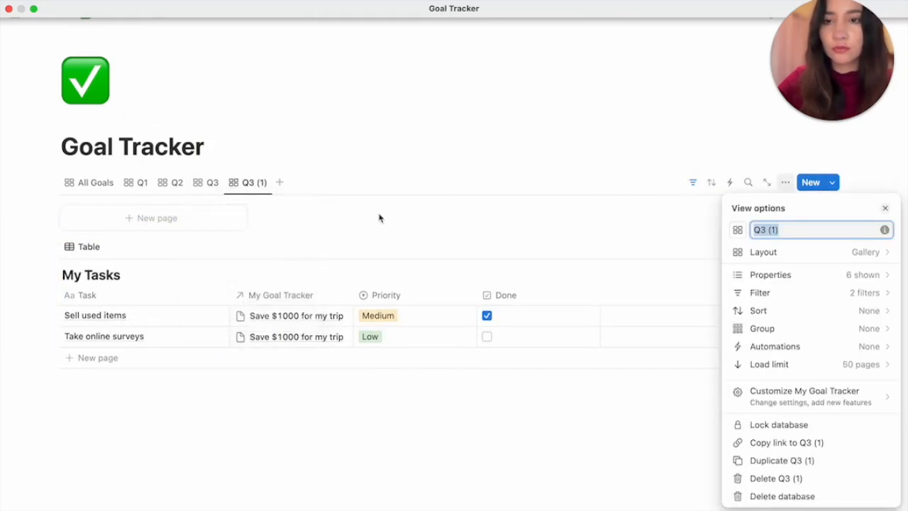
pyautogui.write('Q4')
pyautogui.press('Return')
# Change the Q4 view's Quarter filter to Q4 only, deselecting Q3
pyautogui.click(693, 183)
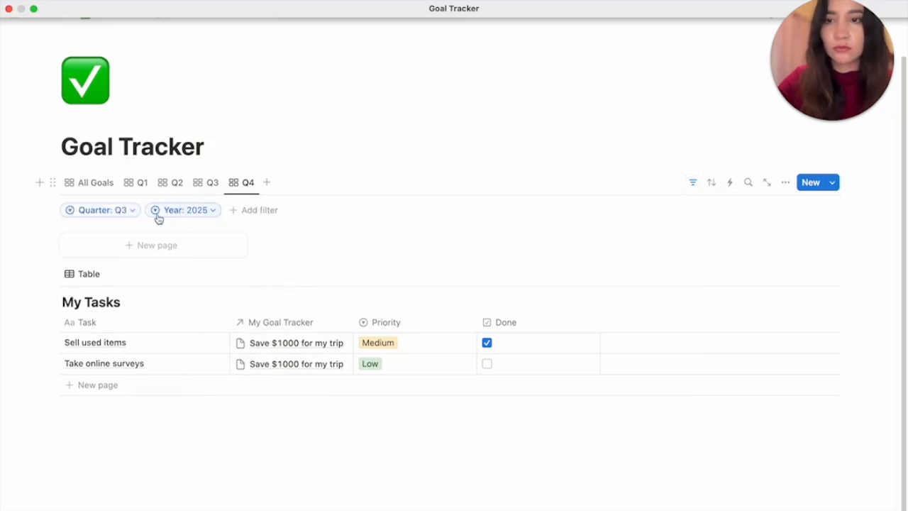
pyautogui.click(99, 210)
pyautogui.click(106, 272)
pyautogui.click(114, 290)
pyautogui.click(693, 182)
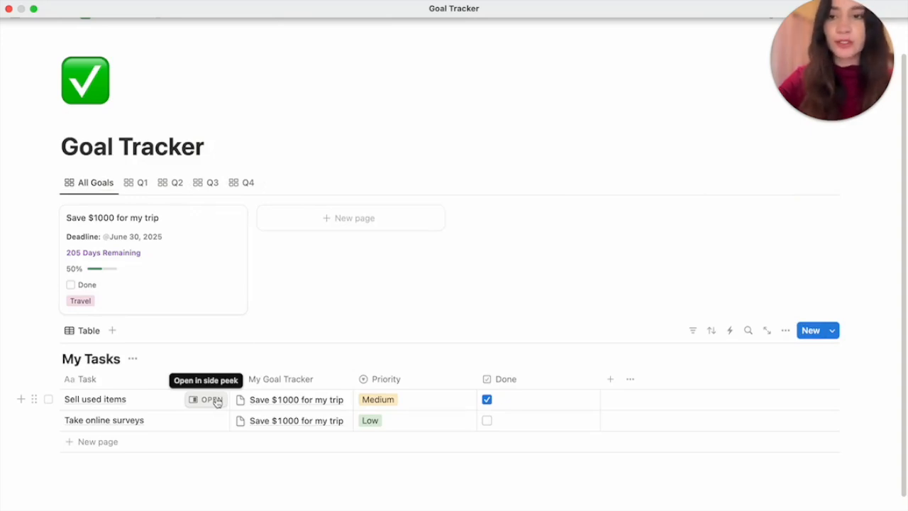
# Hide the My Tasks database title and switch that database's layout to List
pyautogui.click(134, 358)
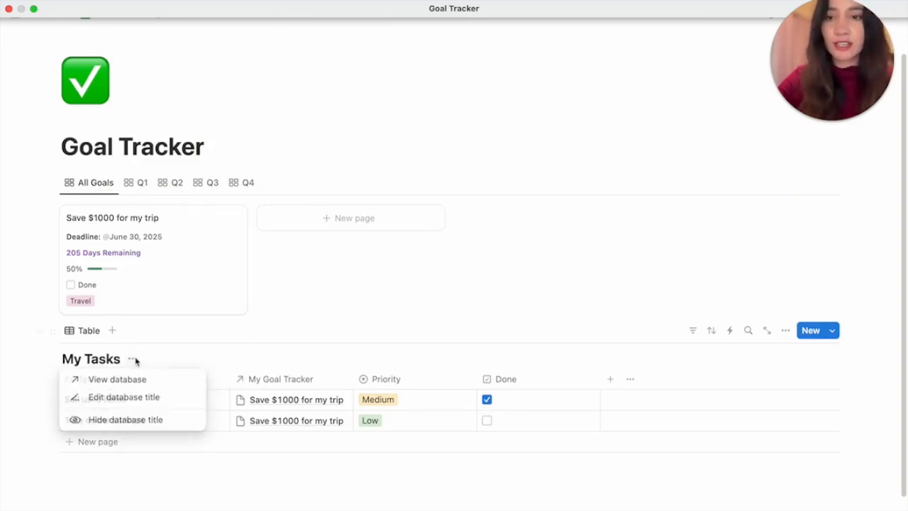
pyautogui.click(136, 420)
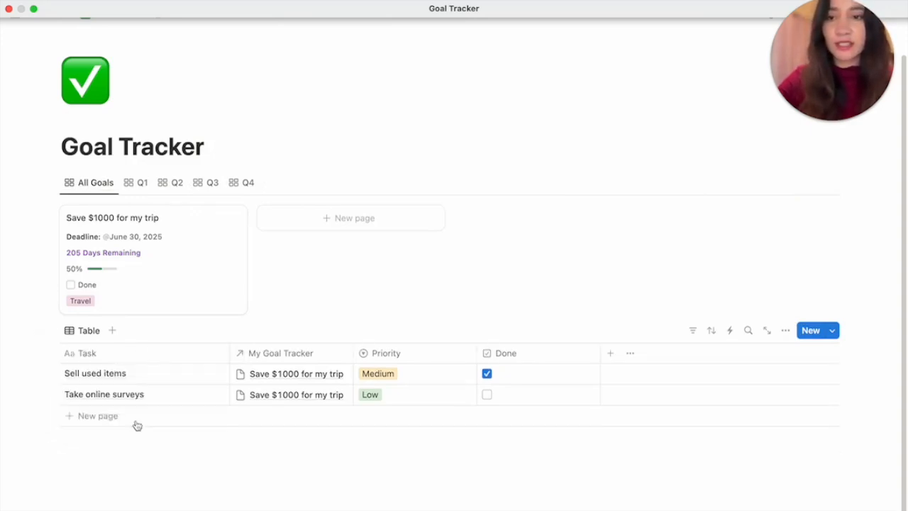
pyautogui.click(786, 331)
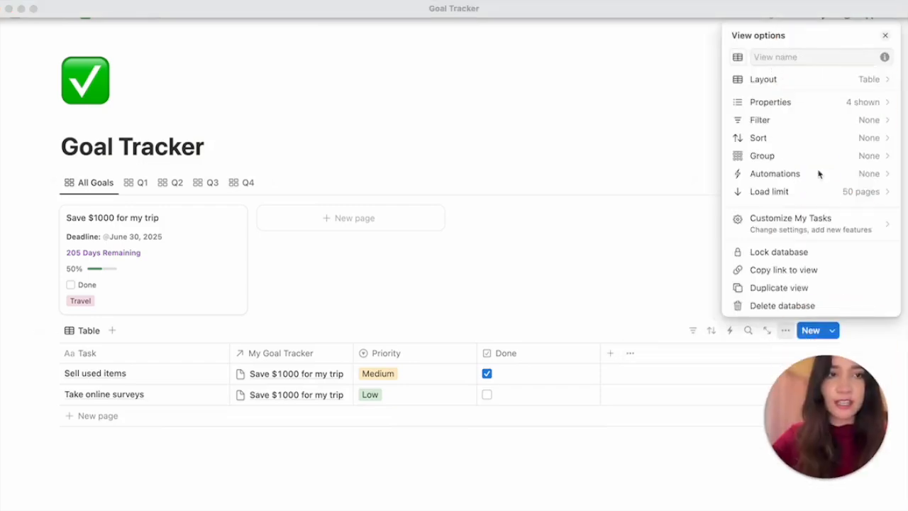
pyautogui.click(848, 80)
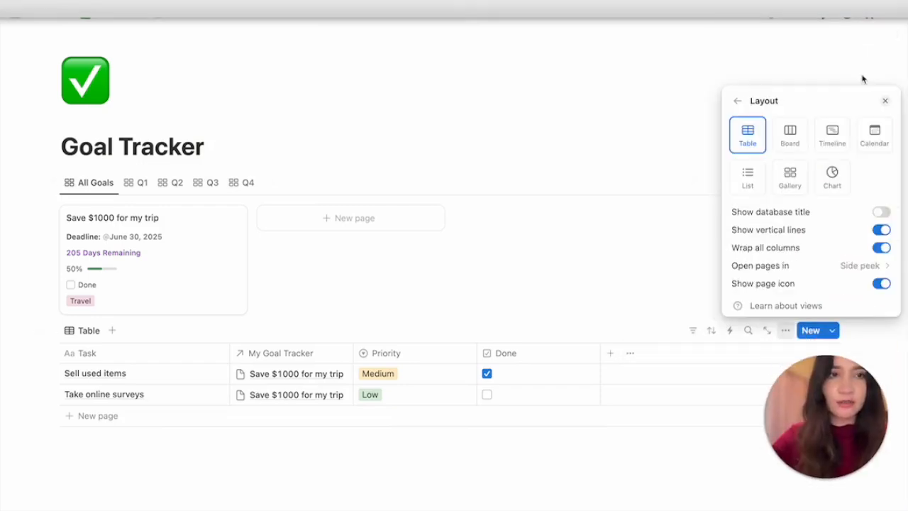
pyautogui.click(755, 177)
pyautogui.click(721, 412)
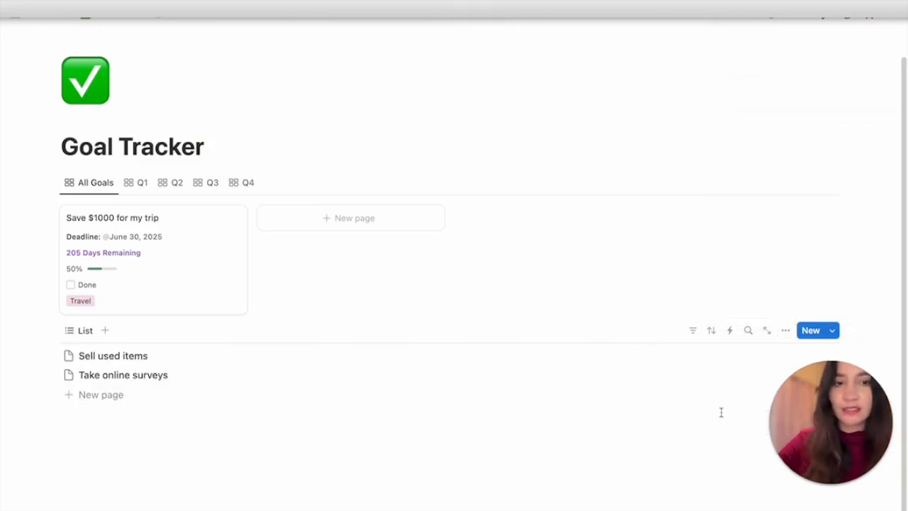
# Show the Priority, My Goal Tracker and Done properties in the My Tasks list, in that order
pyautogui.click(786, 332)
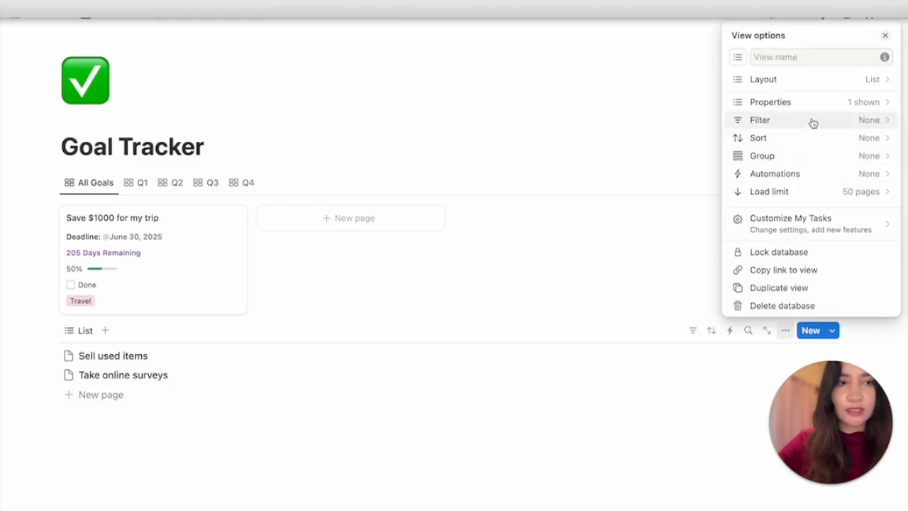
pyautogui.click(864, 104)
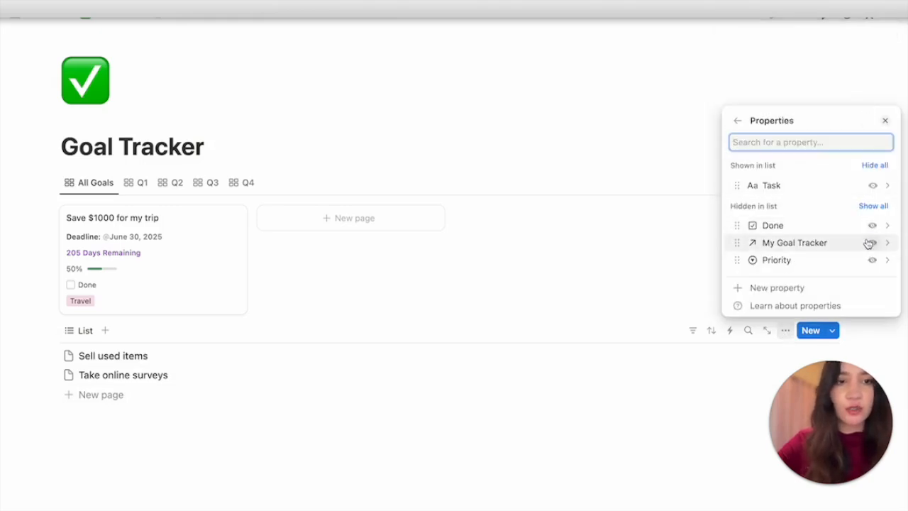
pyautogui.click(873, 260)
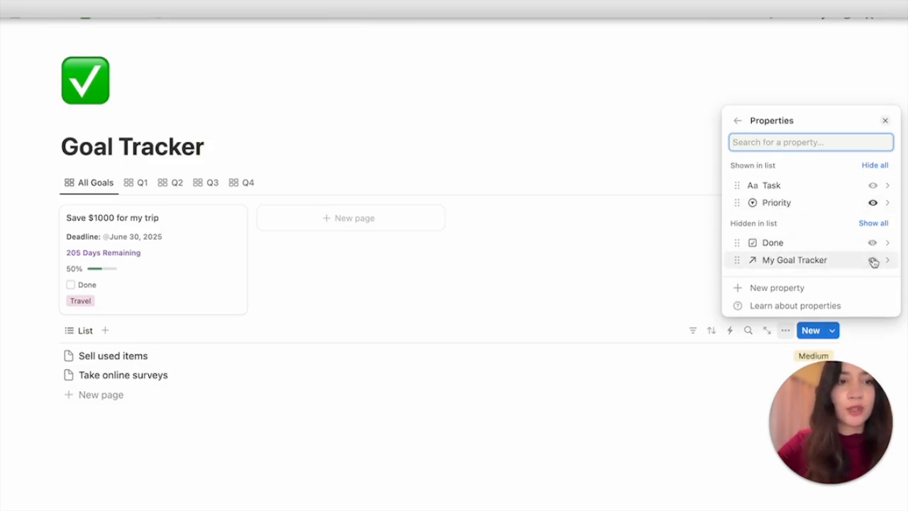
pyautogui.click(874, 261)
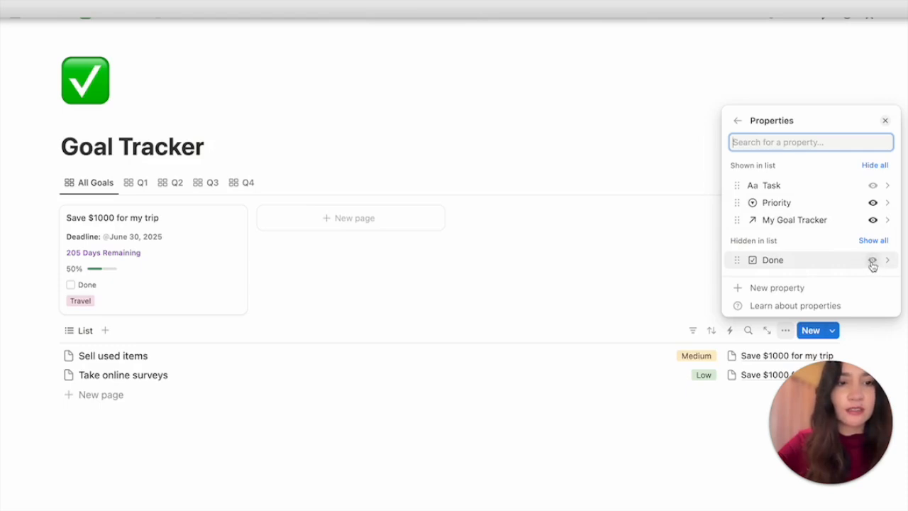
pyautogui.click(873, 260)
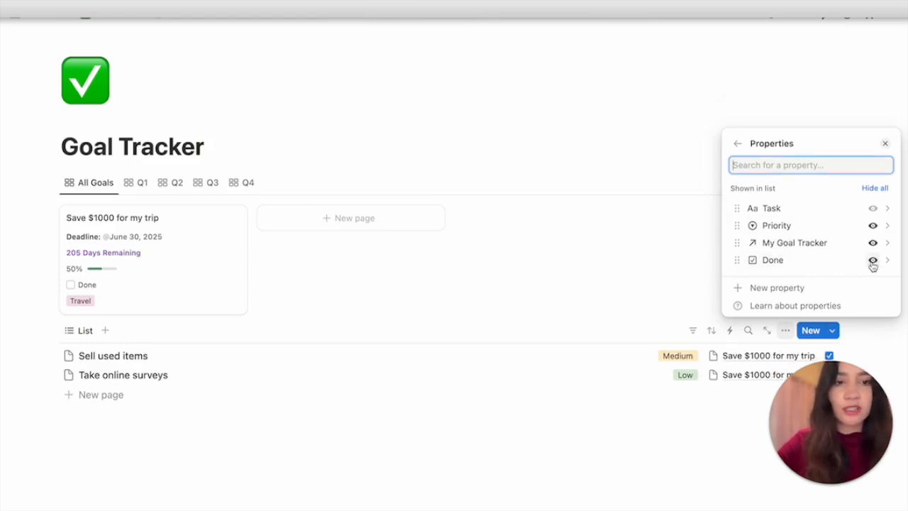
pyautogui.click(648, 479)
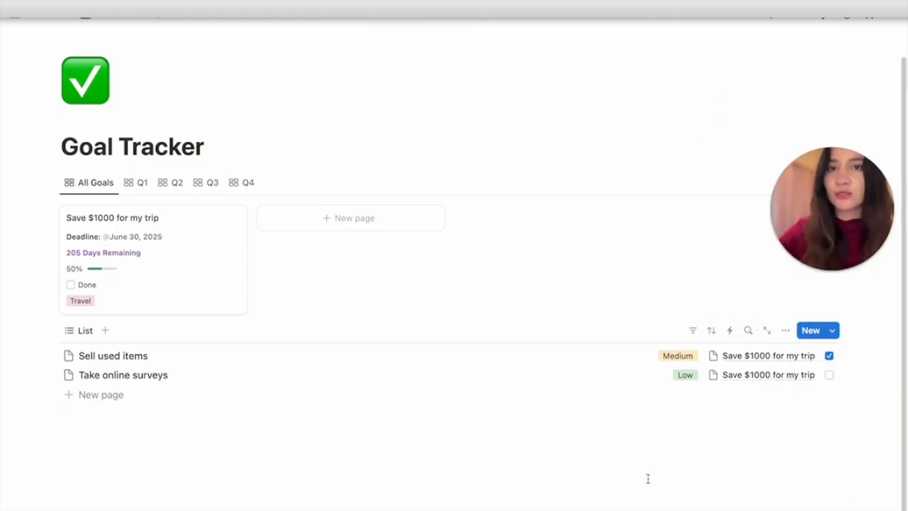
# Give the "Save $1000 for my trip" goal page a banknote emoji icon and close the page
pyautogui.click(207, 263)
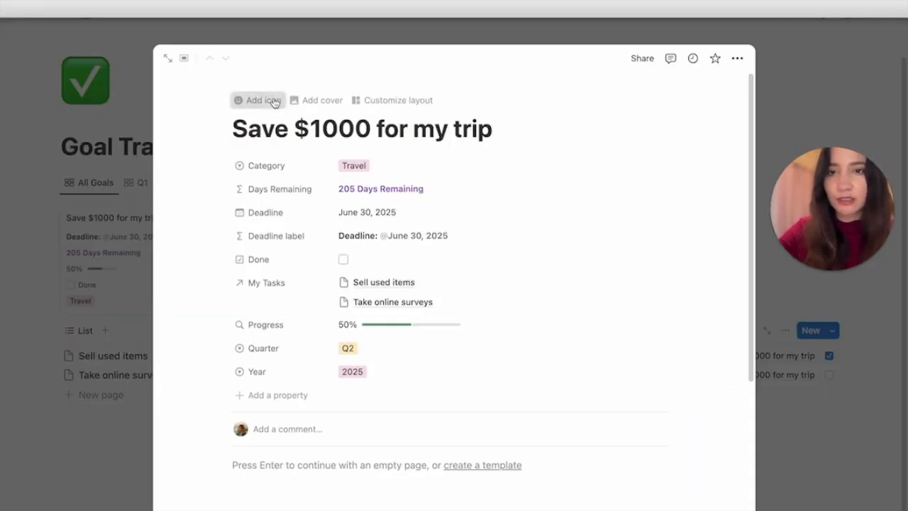
pyautogui.click(274, 101)
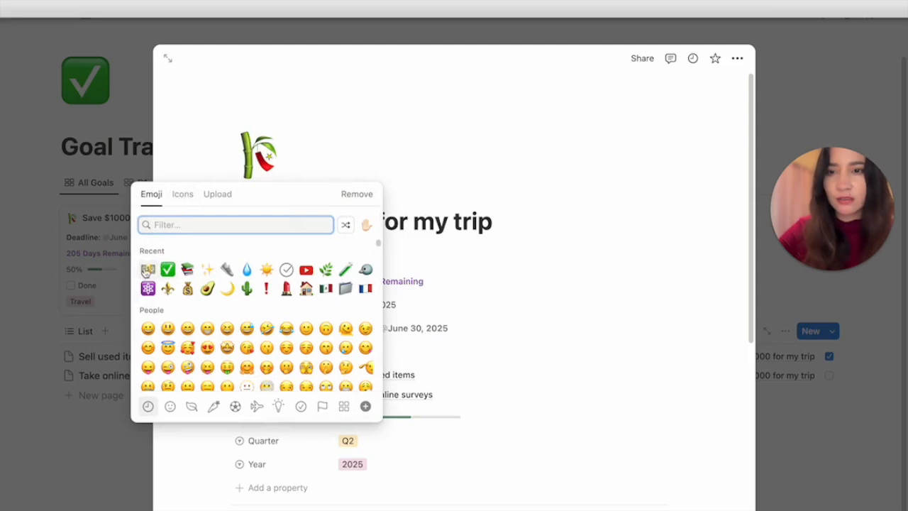
pyautogui.click(148, 269)
pyautogui.click(125, 467)
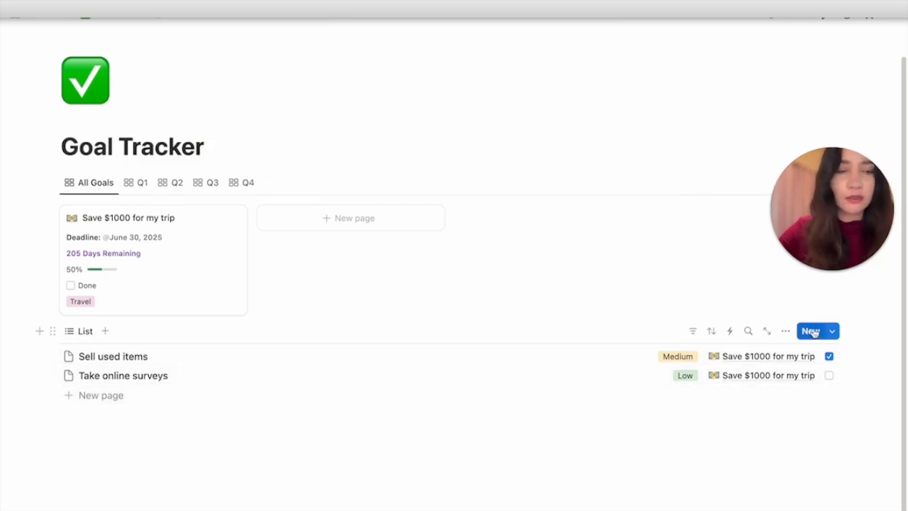
# Create a new template for the My Tasks database and give it a plain checkmark icon
pyautogui.click(834, 331)
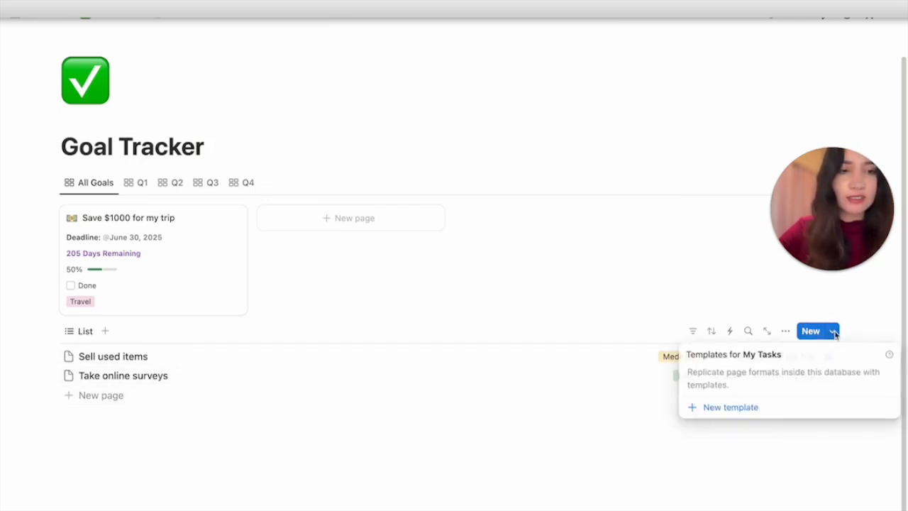
pyautogui.click(773, 408)
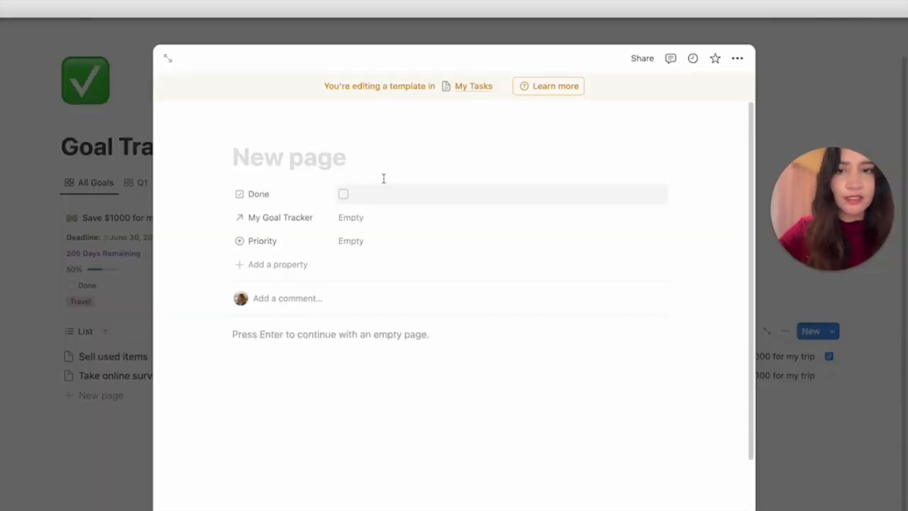
pyautogui.click(253, 130)
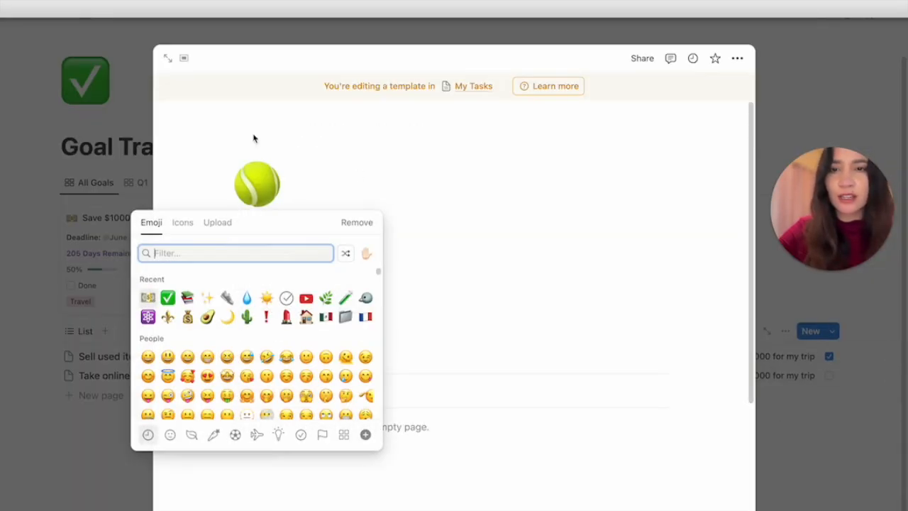
pyautogui.click(181, 225)
pyautogui.click(187, 298)
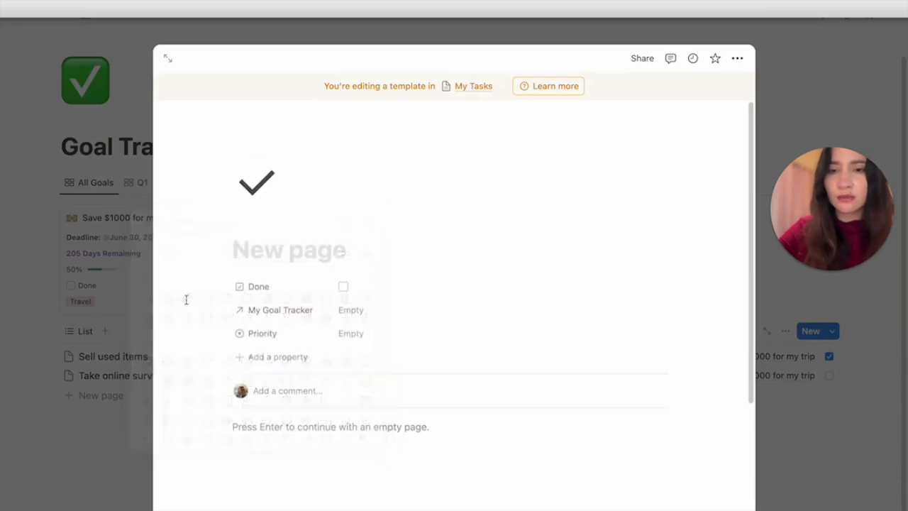
# Close the template page and set the checkmark template as the default for all views in My Tasks
pyautogui.click(805, 440)
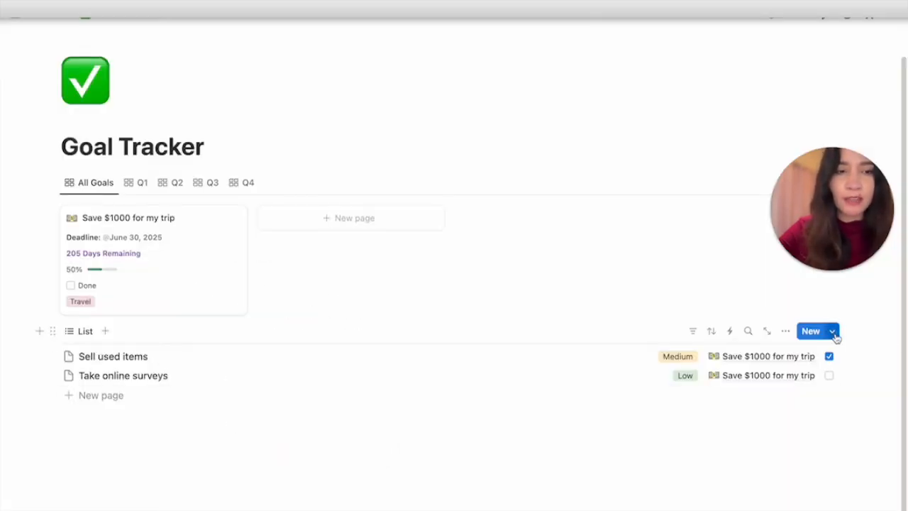
pyautogui.click(834, 332)
pyautogui.click(887, 375)
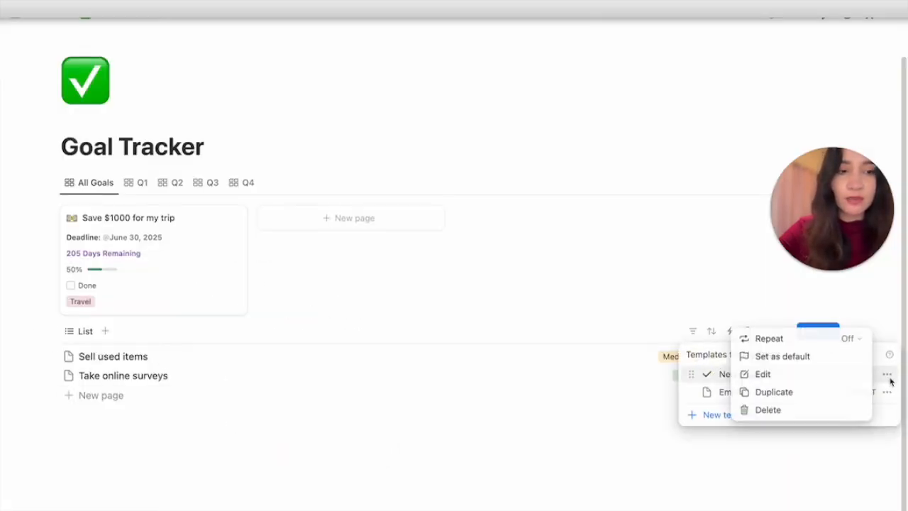
pyautogui.click(837, 357)
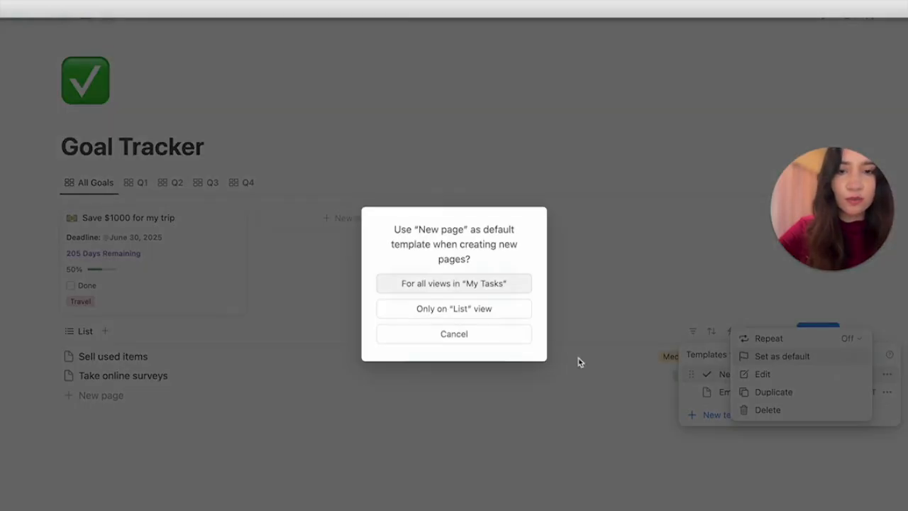
pyautogui.click(514, 284)
pyautogui.click(284, 442)
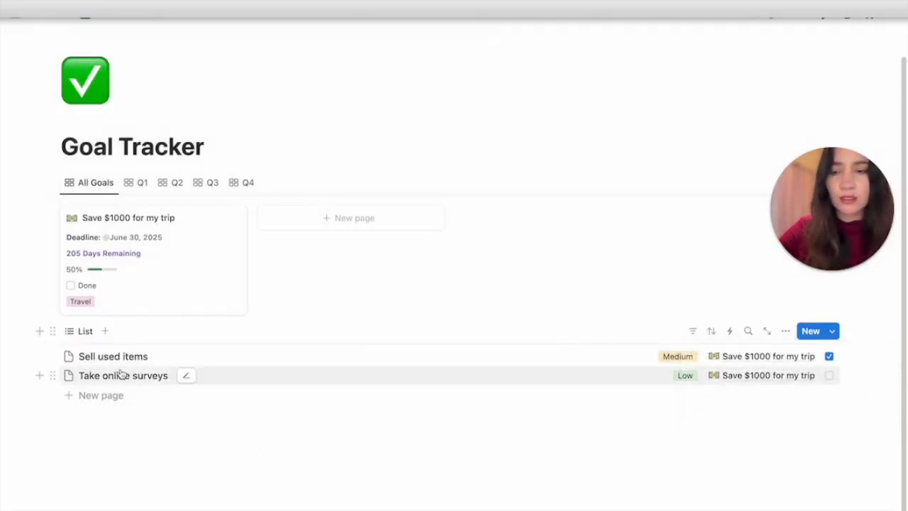
# Add a new entry named "task" to the My Tasks list
pyautogui.click(103, 402)
pyautogui.write('task')
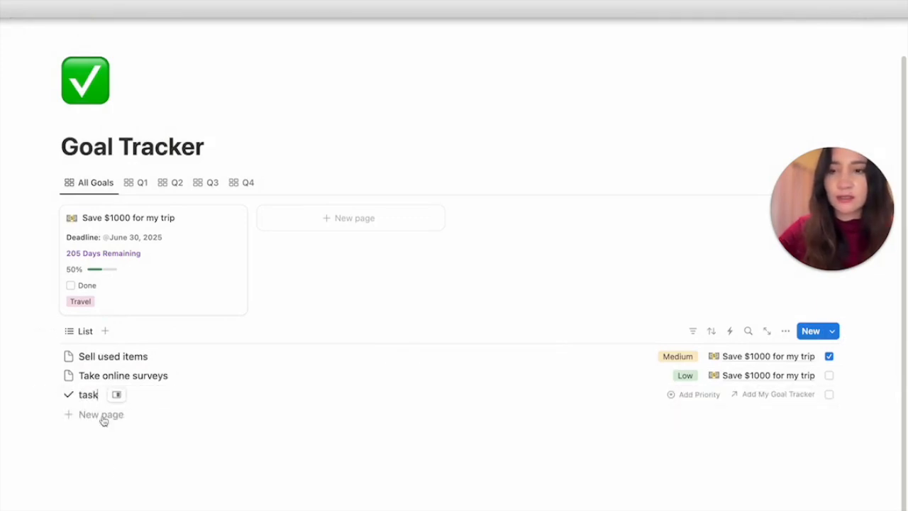
pyautogui.click(112, 465)
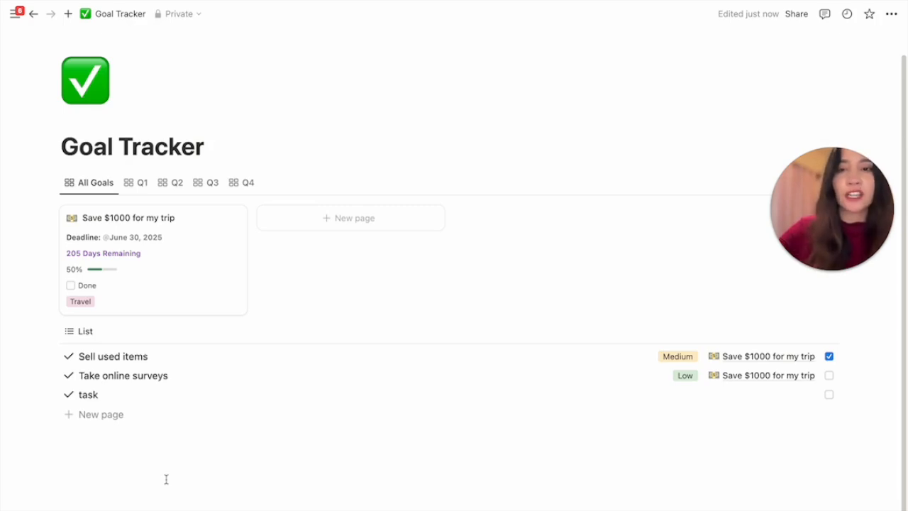
# Rename the My Tasks list view "Pending" and give it the history clock icon
pyautogui.click(86, 335)
pyautogui.click(93, 354)
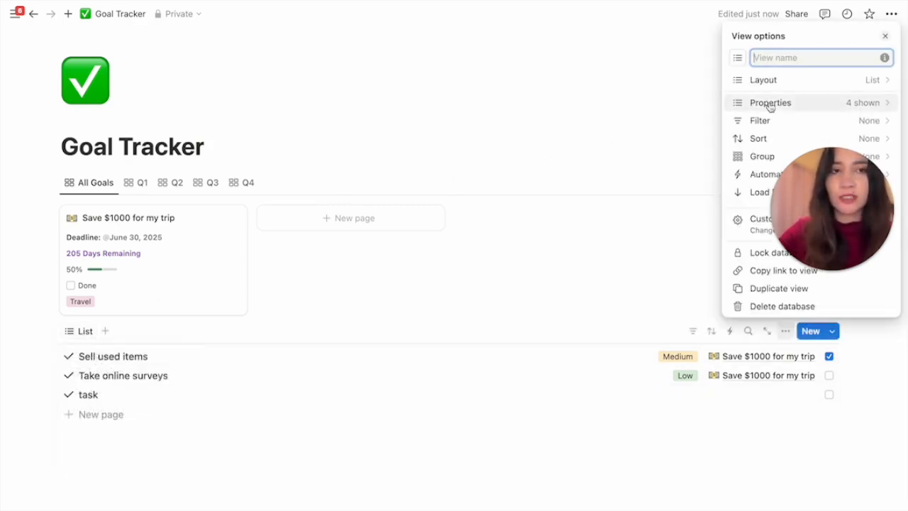
pyautogui.write('Pemding')
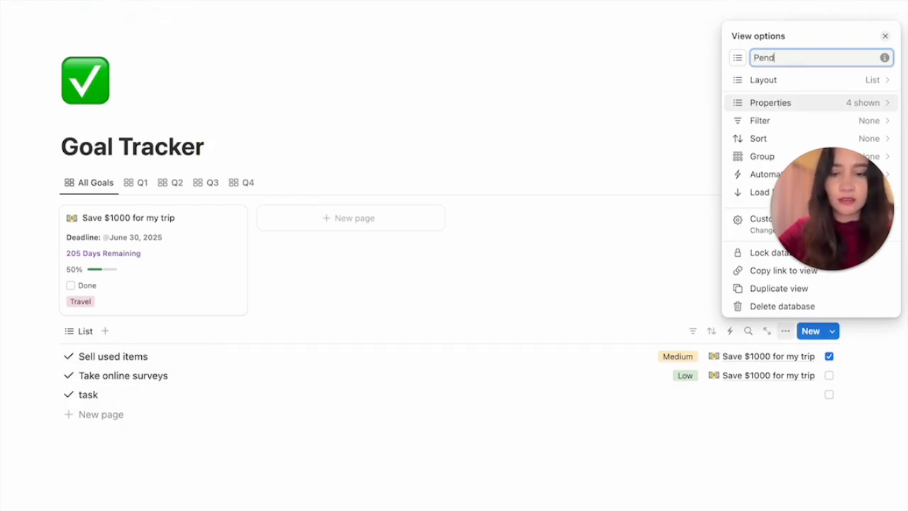
pyautogui.press('Return')
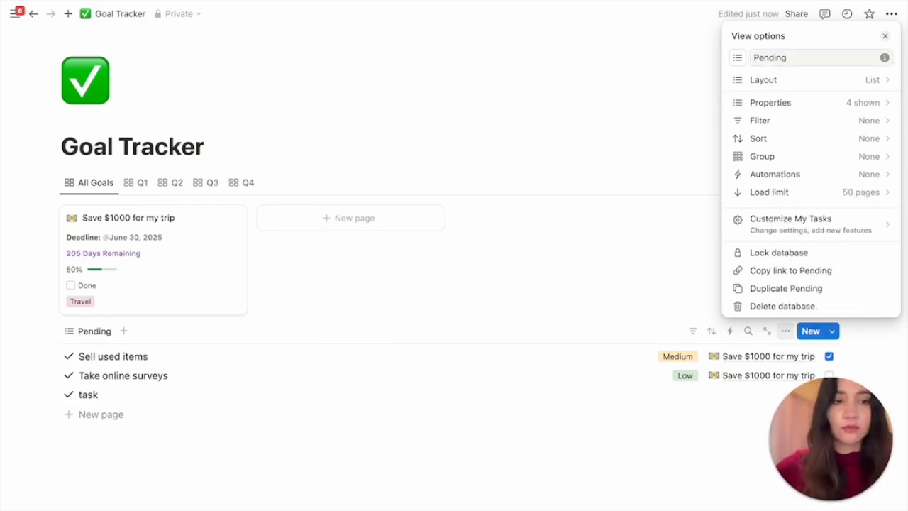
pyautogui.click(740, 56)
pyautogui.click(738, 60)
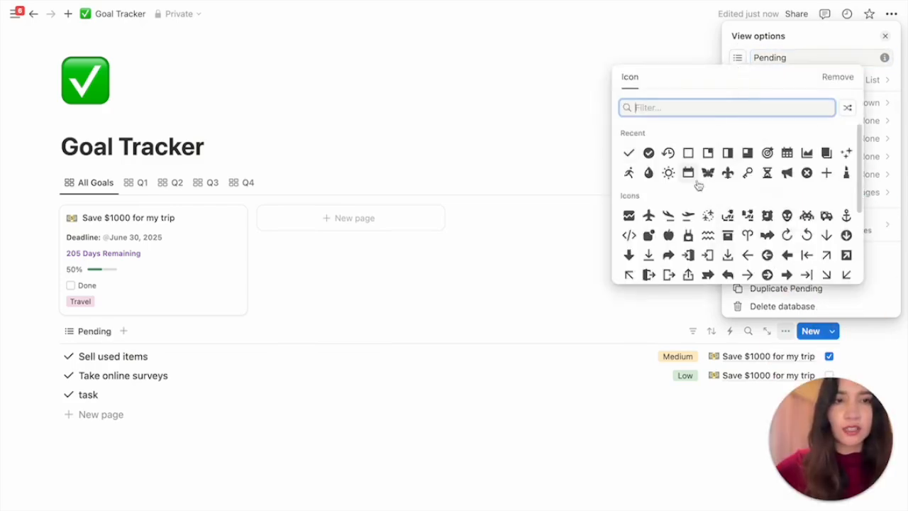
pyautogui.click(670, 154)
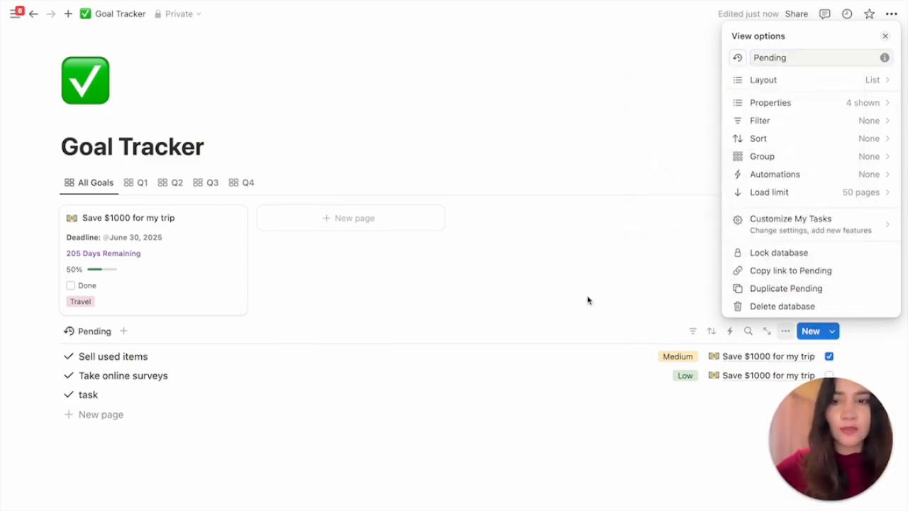
pyautogui.click(491, 428)
# Filter the Pending view to tasks whose Done property is unchecked and collapse the filter bar
pyautogui.click(693, 333)
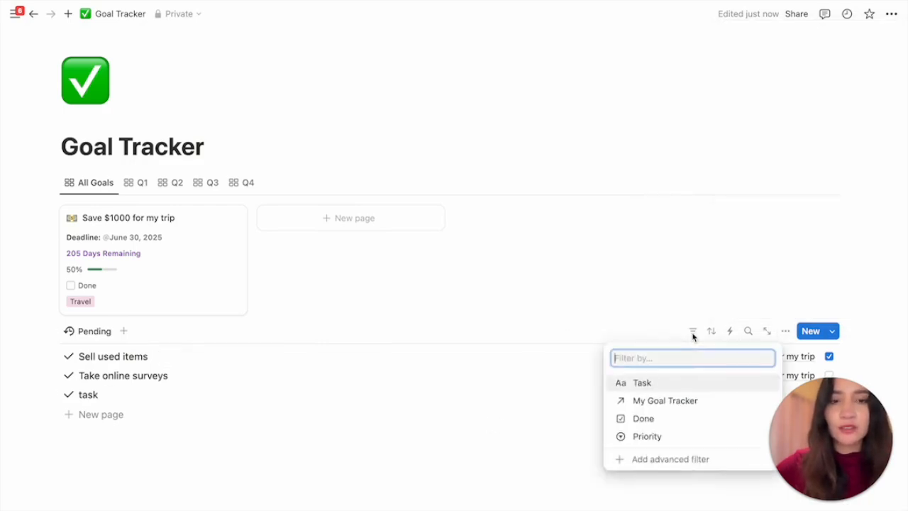
pyautogui.click(646, 420)
pyautogui.click(99, 405)
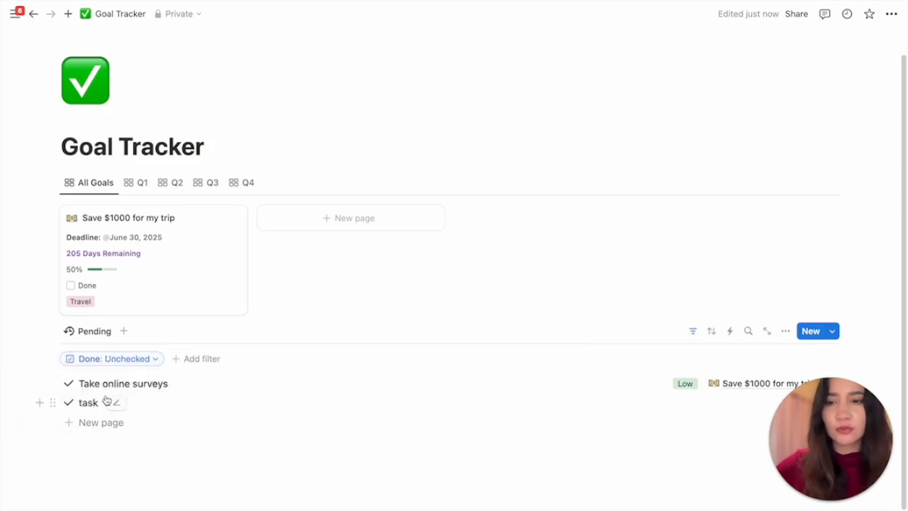
pyautogui.click(694, 331)
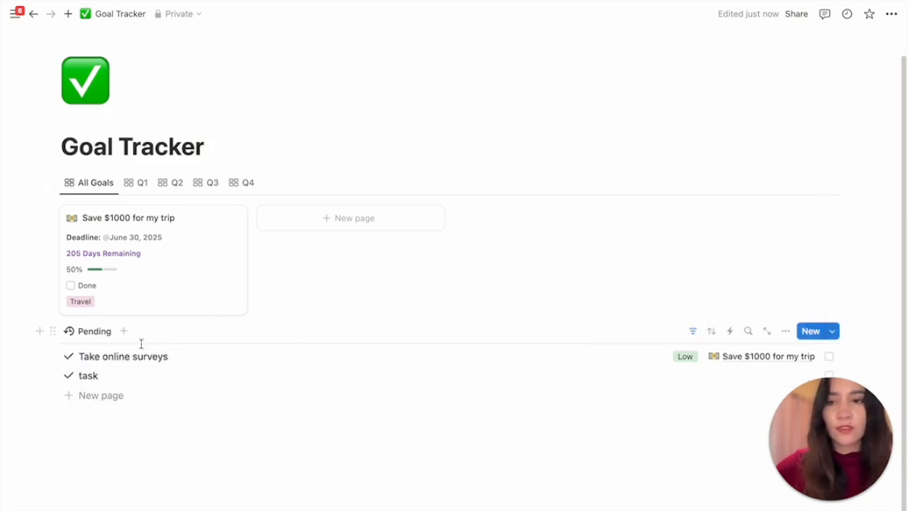
# Duplicate the Pending view, name the copy "Completed" and give it the circled checkmark icon
pyautogui.click(94, 331)
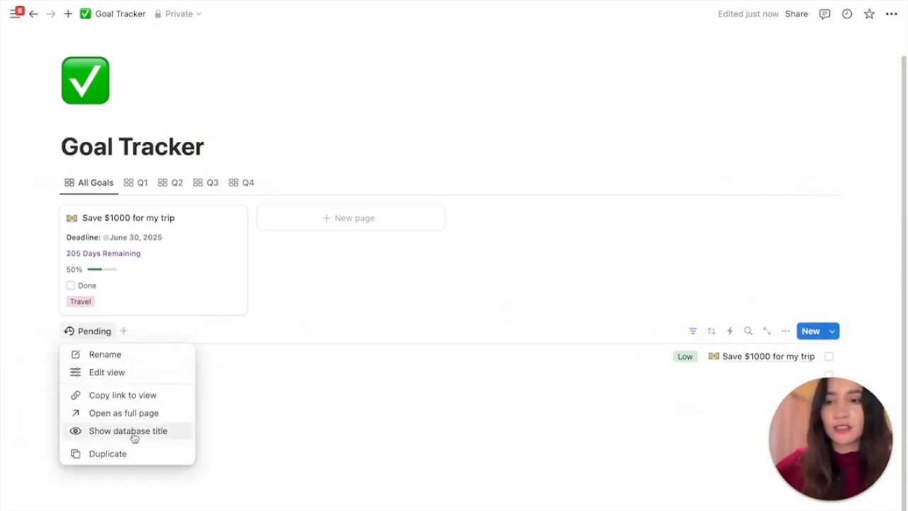
pyautogui.click(126, 456)
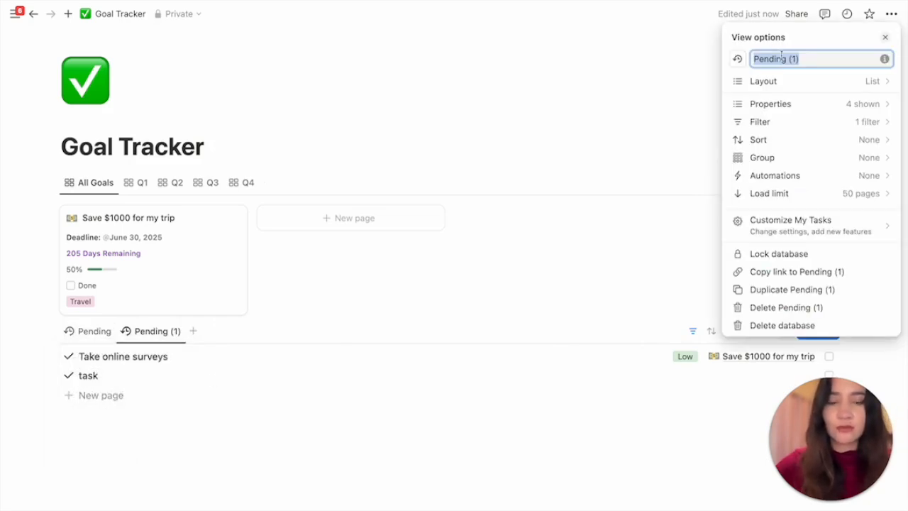
pyautogui.write('Completed')
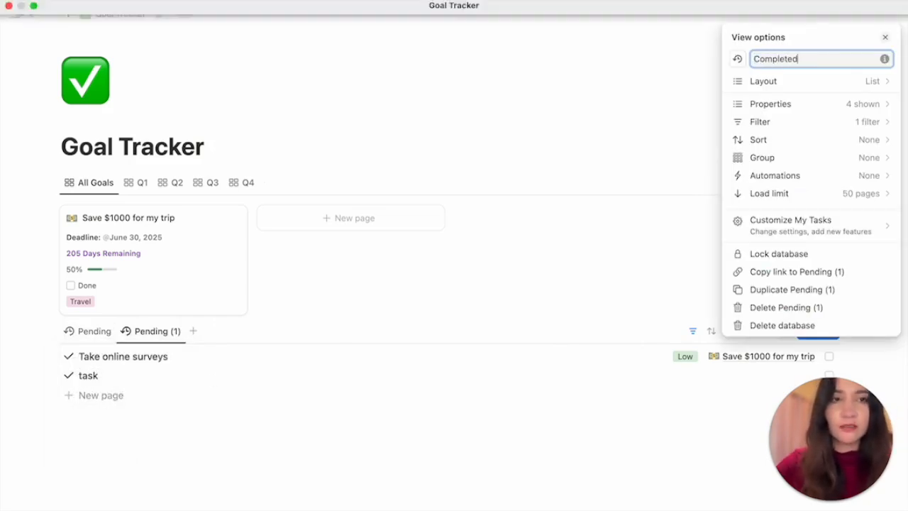
pyautogui.click(738, 59)
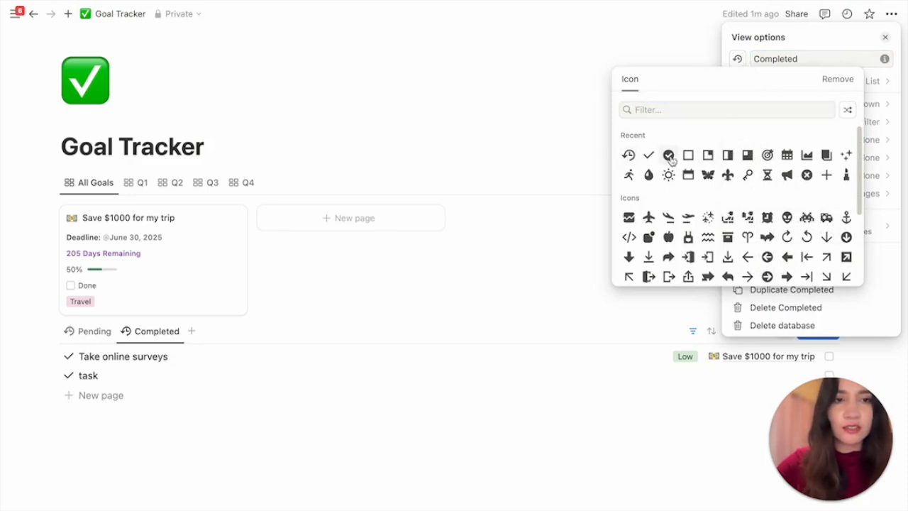
pyautogui.click(669, 155)
pyautogui.click(561, 426)
# Change the Completed view's Done filter to Checked and collapse the filter bar
pyautogui.click(694, 332)
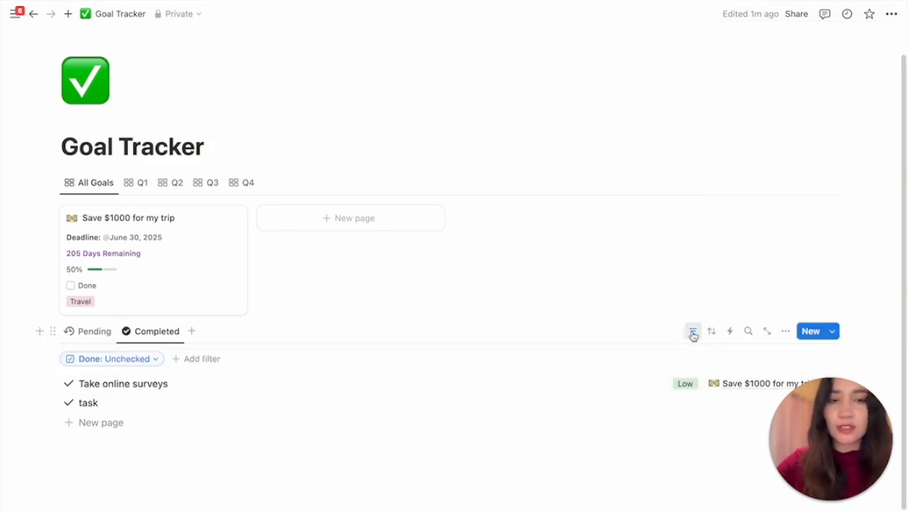
pyautogui.click(156, 362)
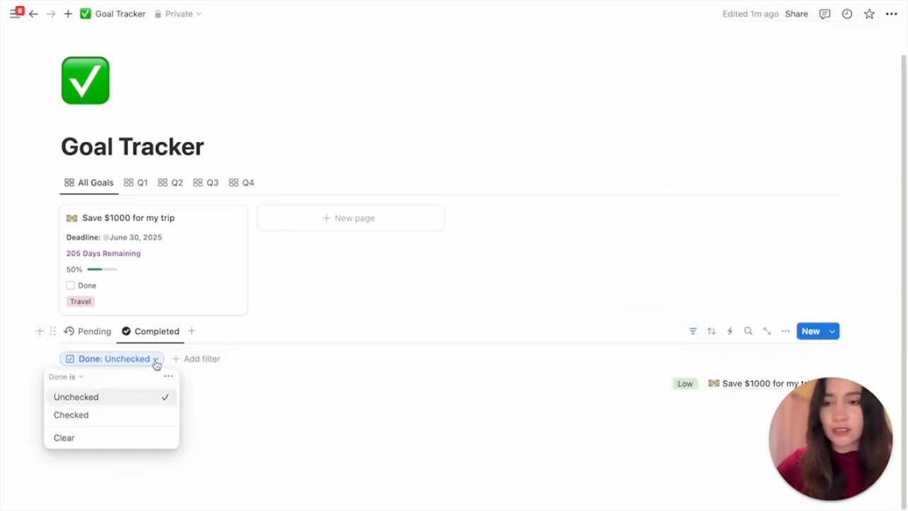
pyautogui.click(146, 418)
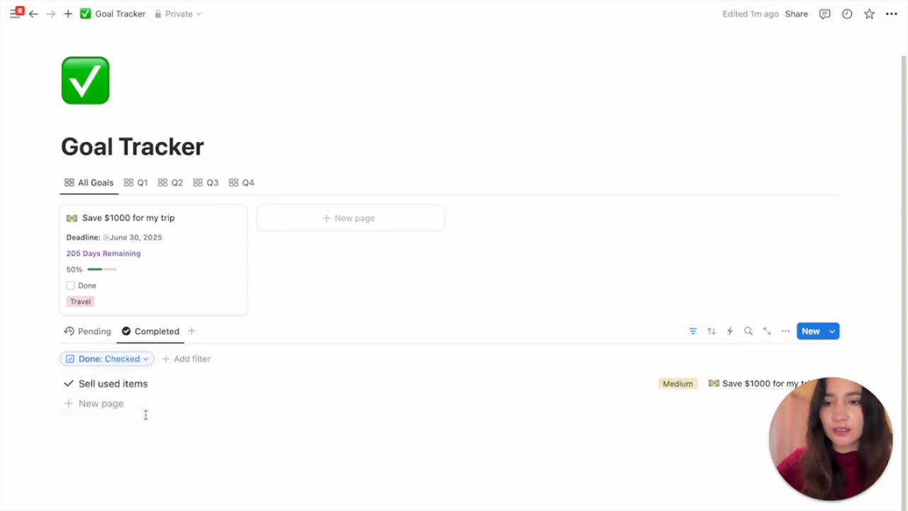
pyautogui.click(693, 332)
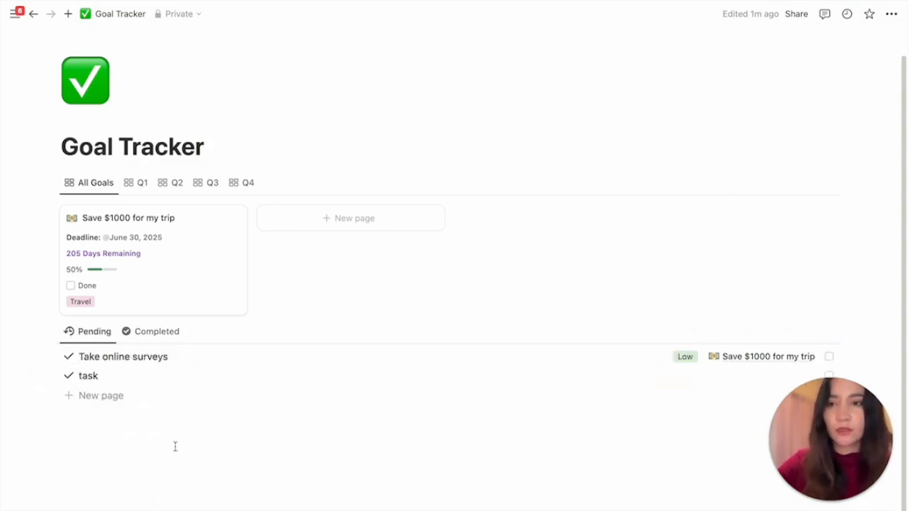
# Customize the "Save $1000 for my trip" page layout by adding the My Tasks relation to the side panel, and apply it to all pages
pyautogui.click(177, 225)
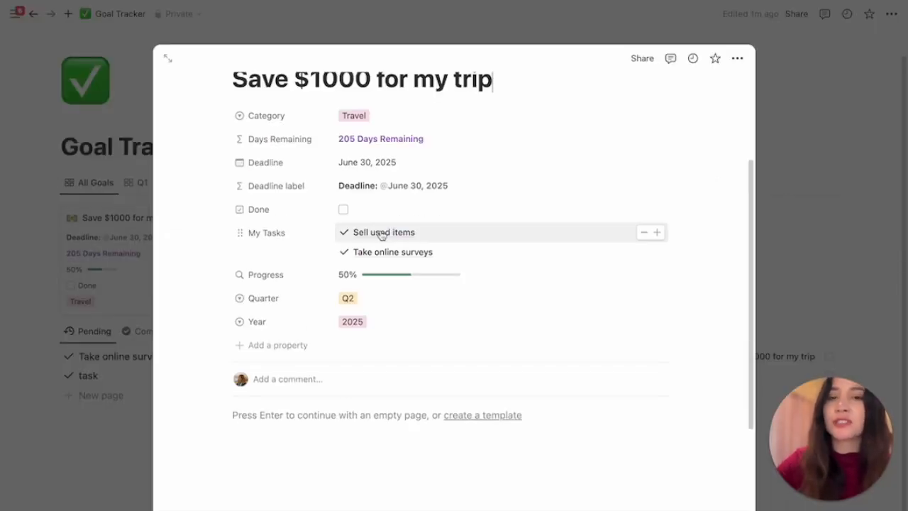
pyautogui.scroll(3, 381, 236)
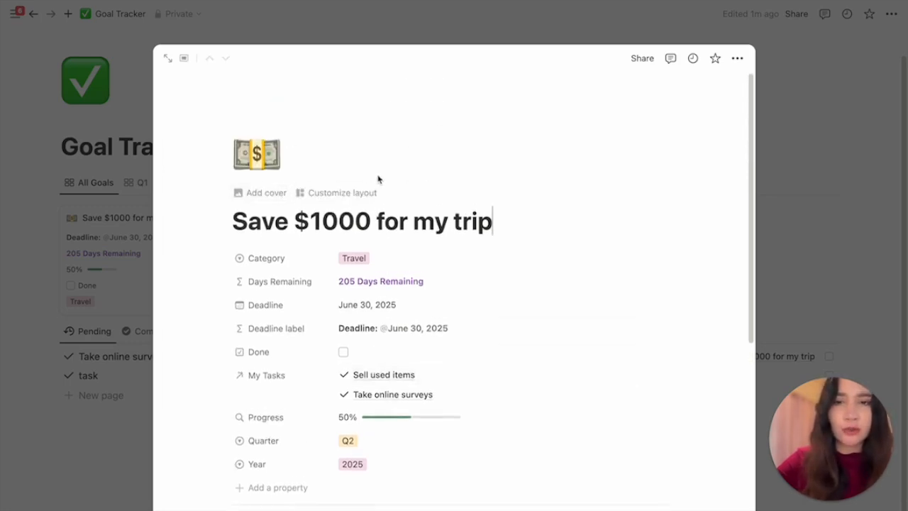
pyautogui.click(338, 194)
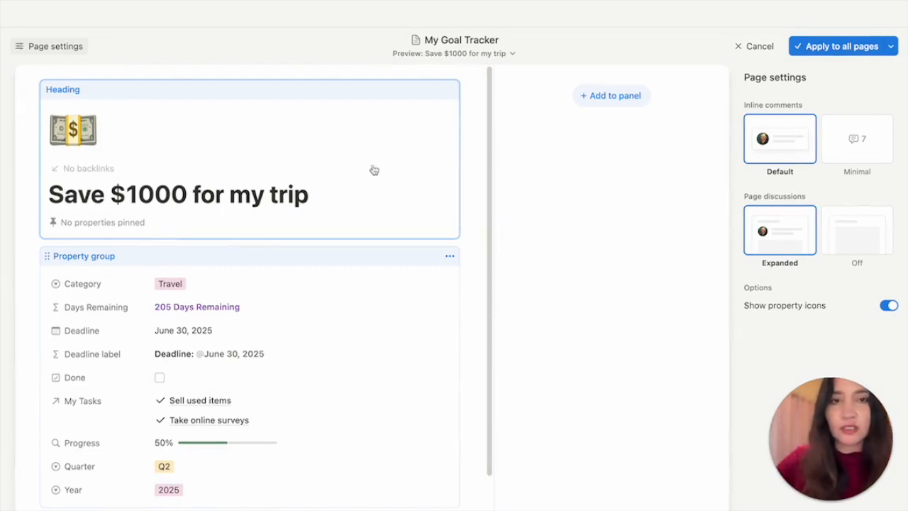
pyautogui.click(617, 103)
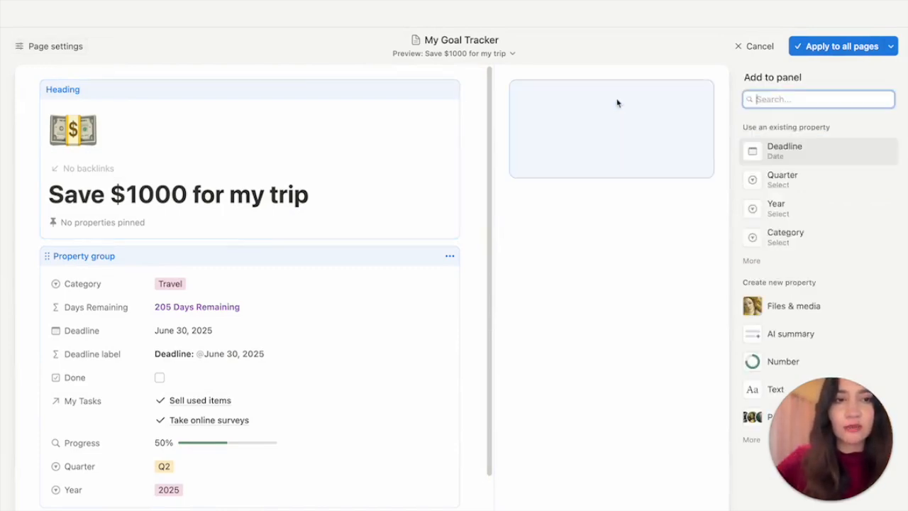
pyautogui.click(752, 261)
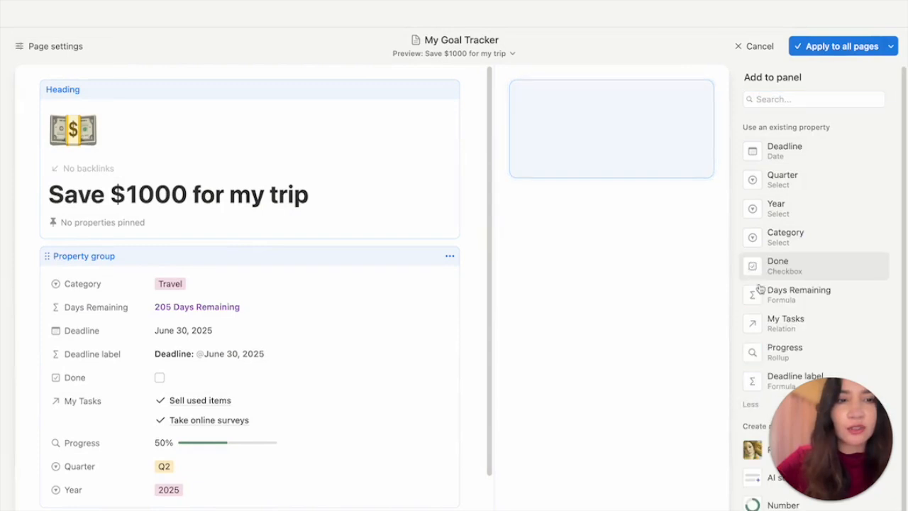
pyautogui.click(772, 324)
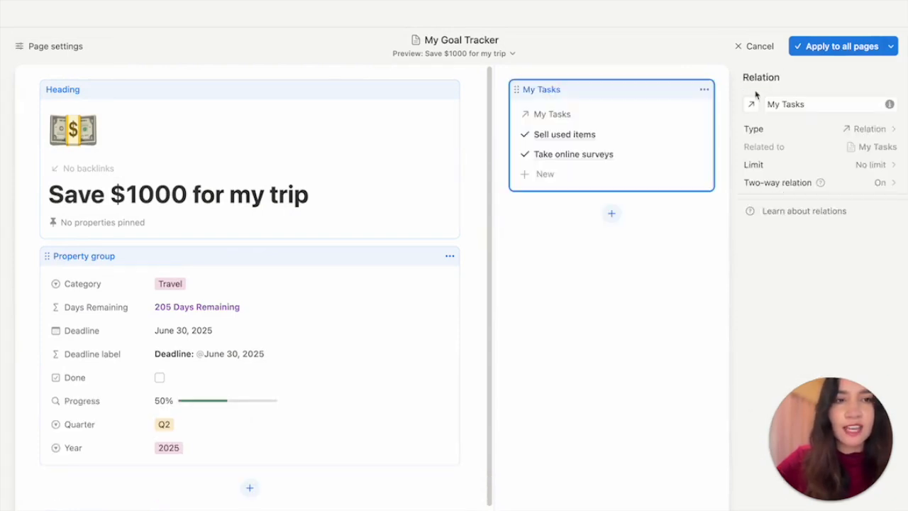
pyautogui.click(811, 48)
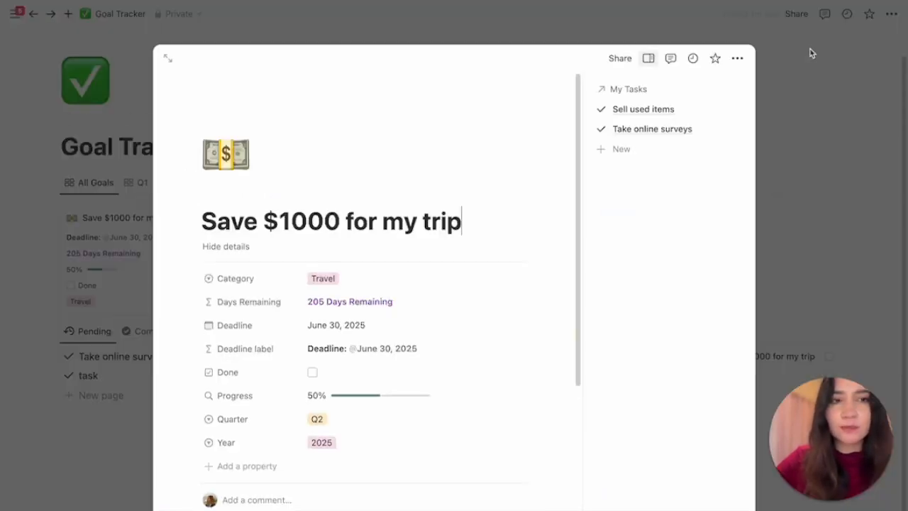
pyautogui.click(565, 236)
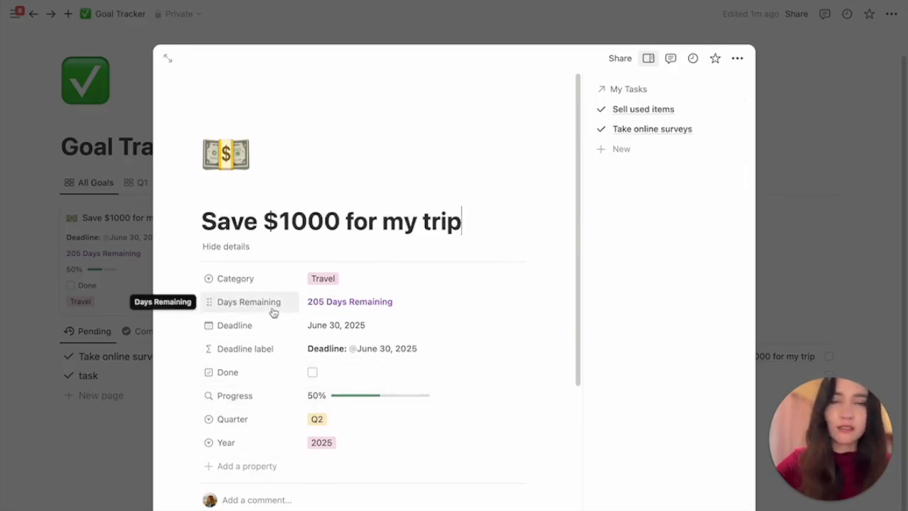
# Add a task named "tasks 2" to the goal's My Tasks panel and close the goal page
pyautogui.click(621, 149)
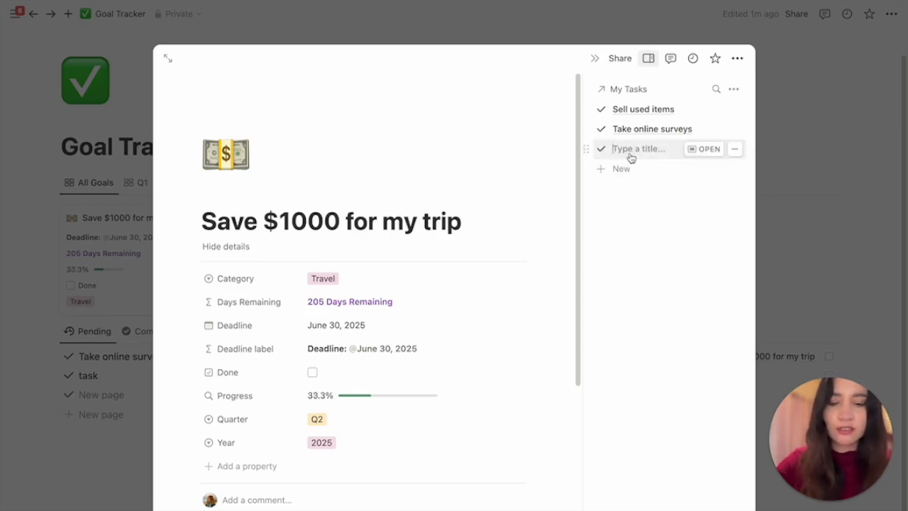
pyautogui.write('taks')
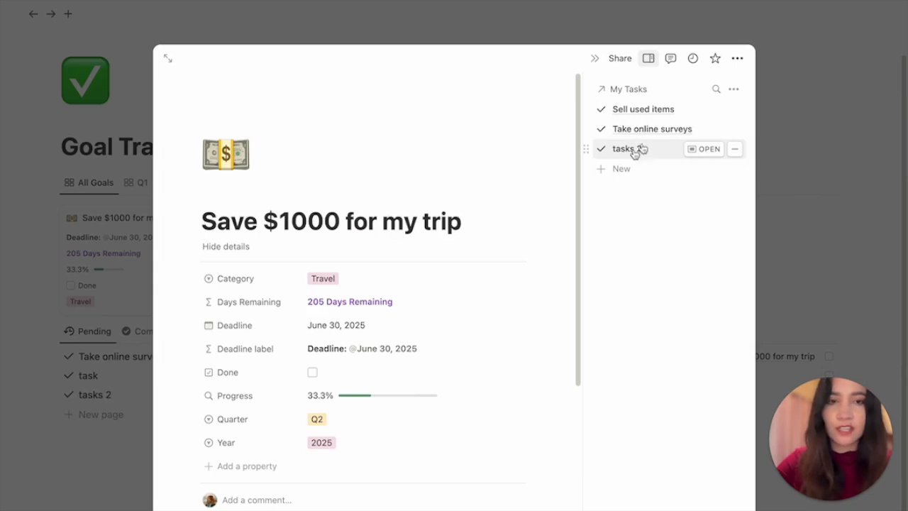
pyautogui.click(784, 190)
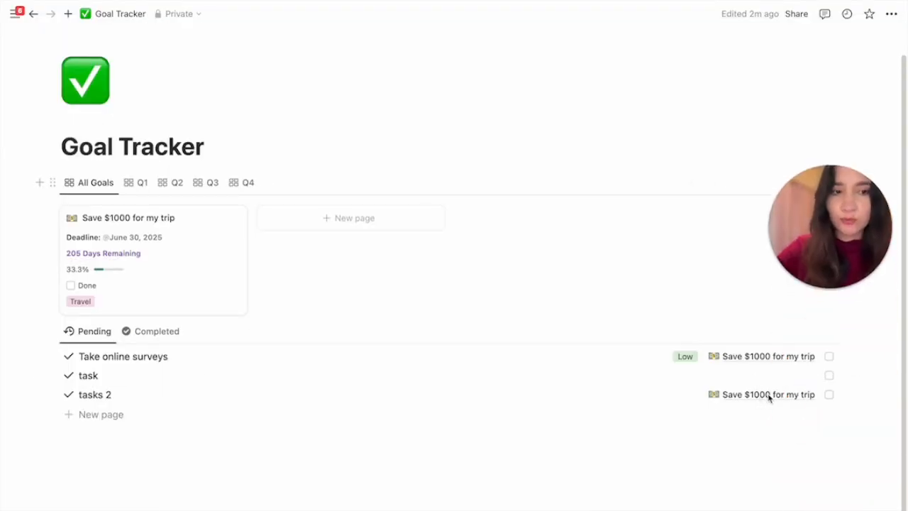
pyautogui.scroll(1, 619, 256)
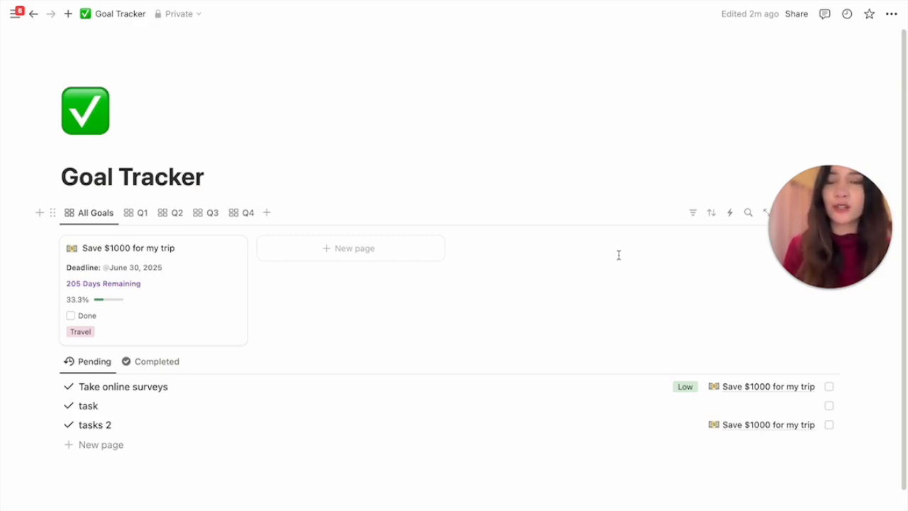